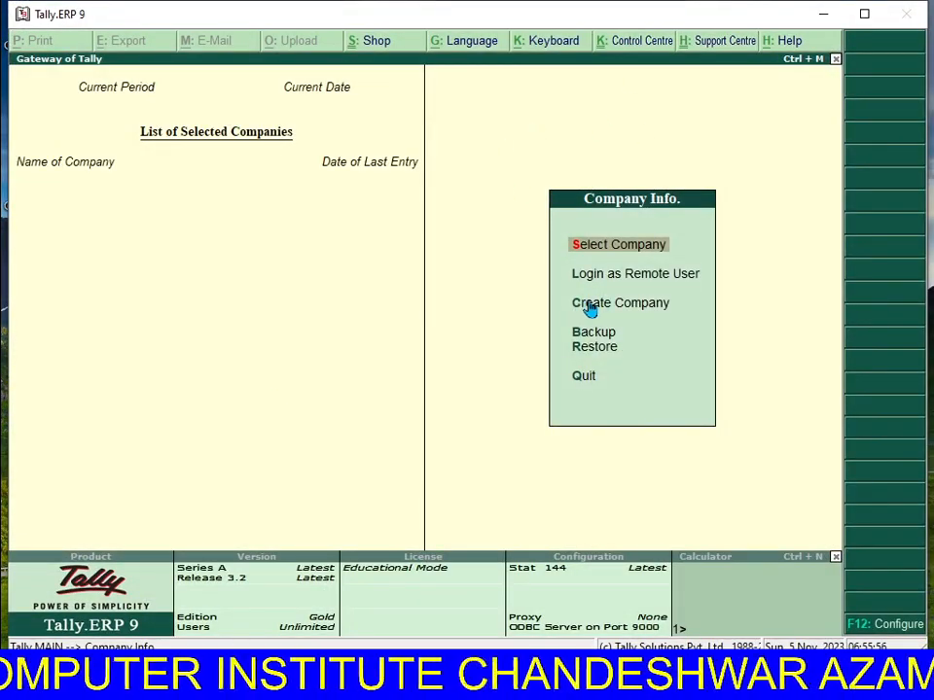
Start creating a new company named Tata, keeping the same mailing name and leaving the address blank.
key(Down)
key(Down)
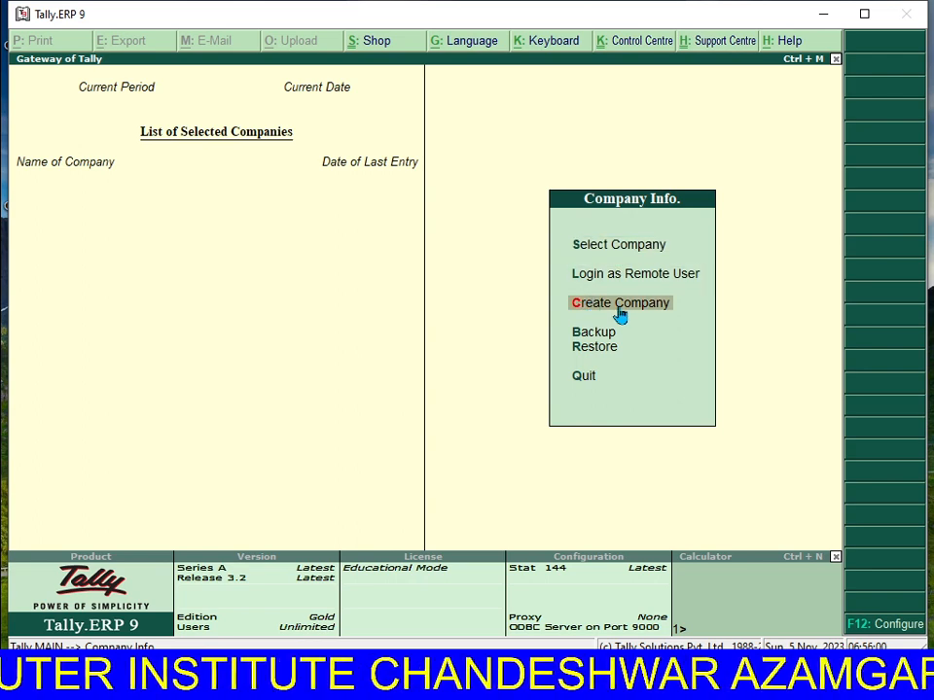
click(623, 313)
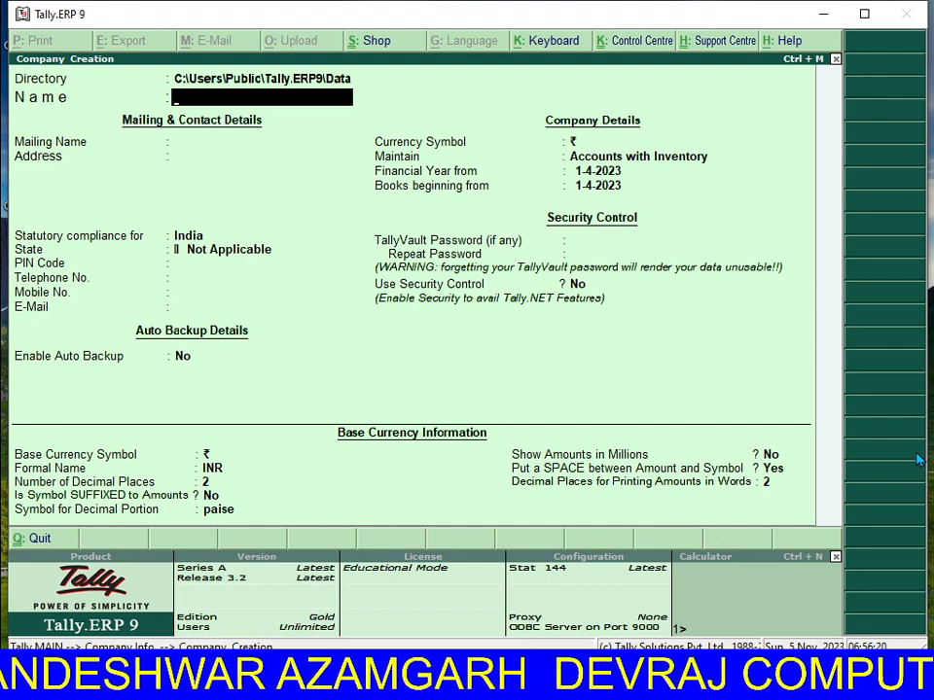
text(Tata)
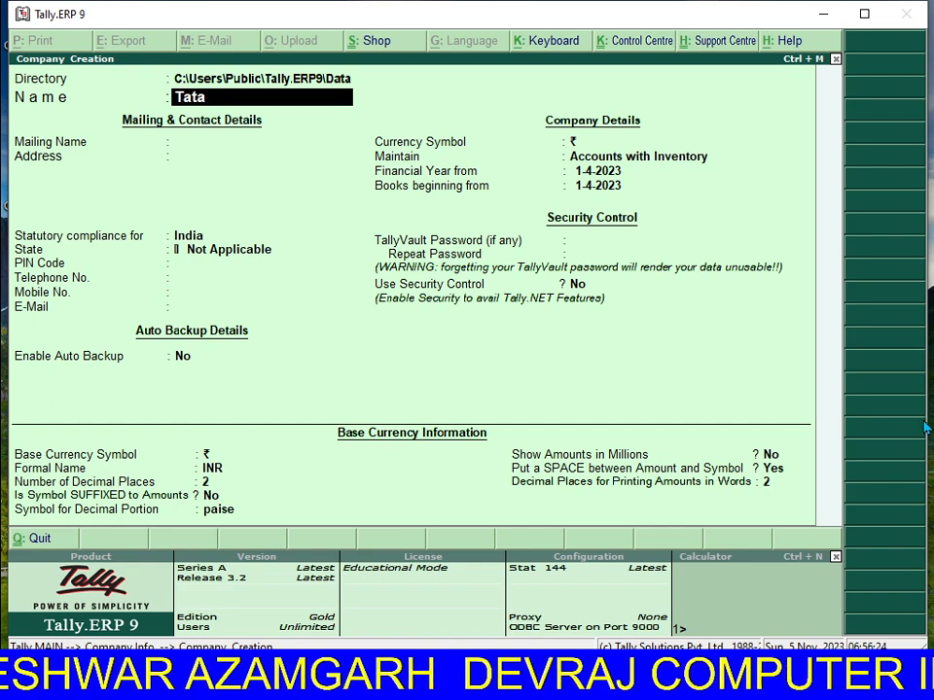
key(Return)
key(Return)
key(Return)
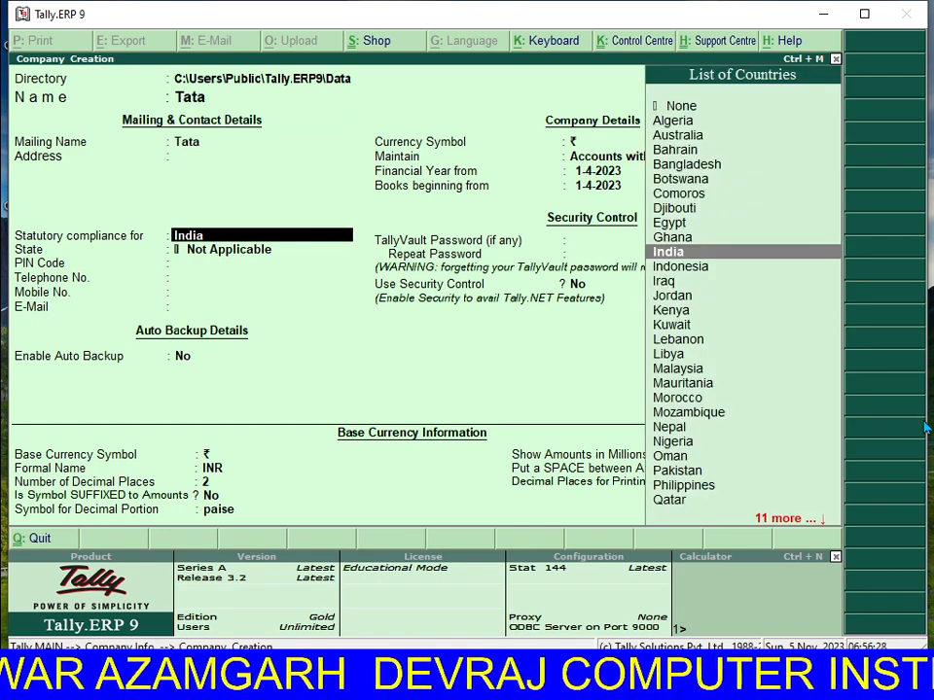
Keep India for statutory compliance and set the company's state to Uttar Pradesh, leaving the PIN code and telephone number blank.
key(Return)
text(U)
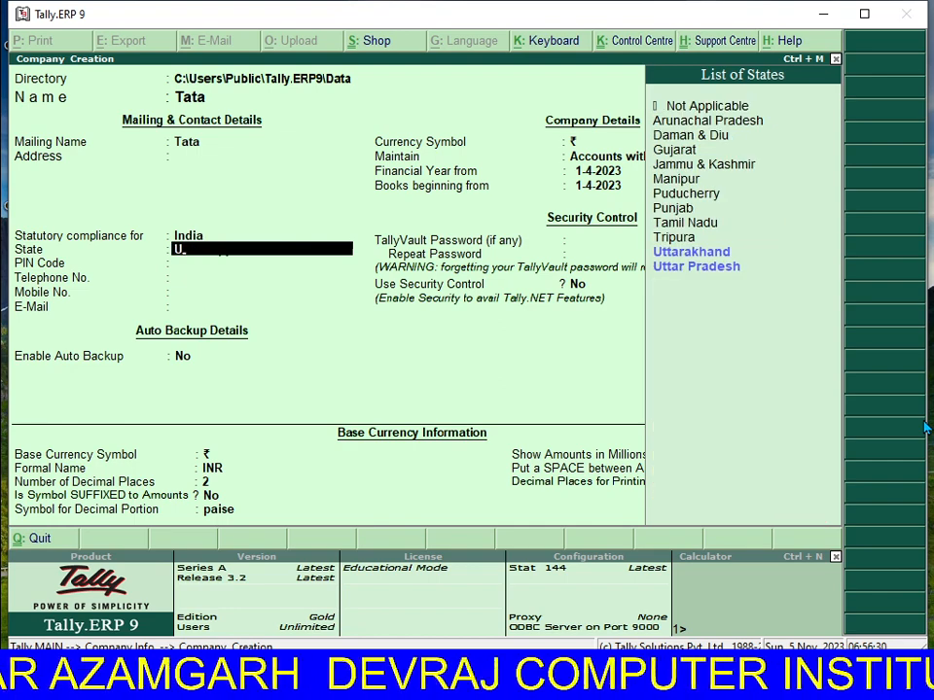
key(Down)
key(Down)
key(Return)
key(Return)
key(Return)
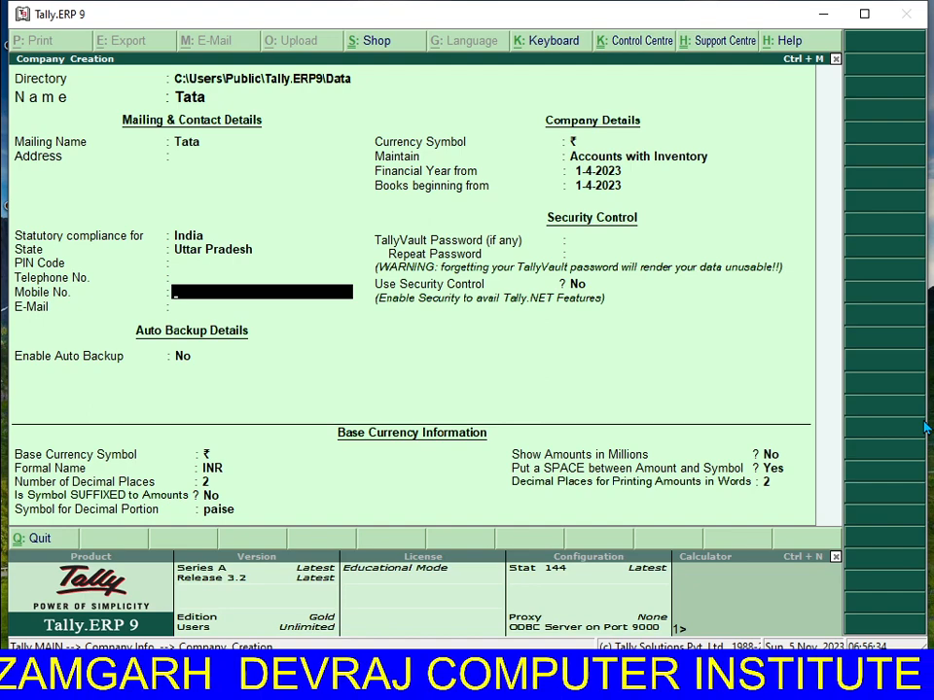
Keep the default backup, financial year, security and base currency settings and finish creating the company.
key(Return)
key(Return)
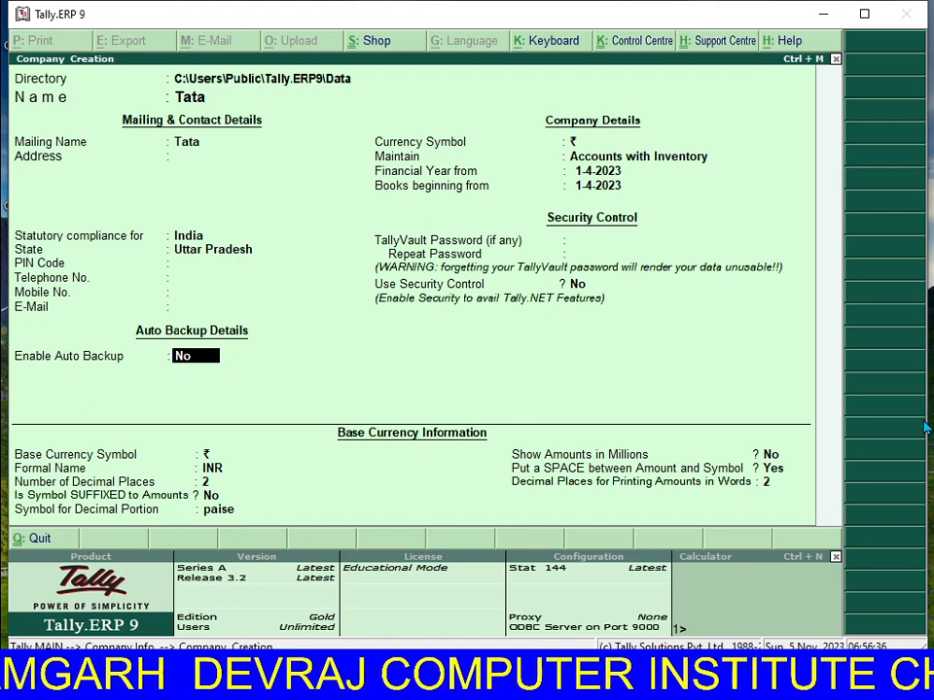
key(Return)
key(Return)
key(Return)
key(Return)
key(Return)
key(Return)
key(Return)
key(Return)
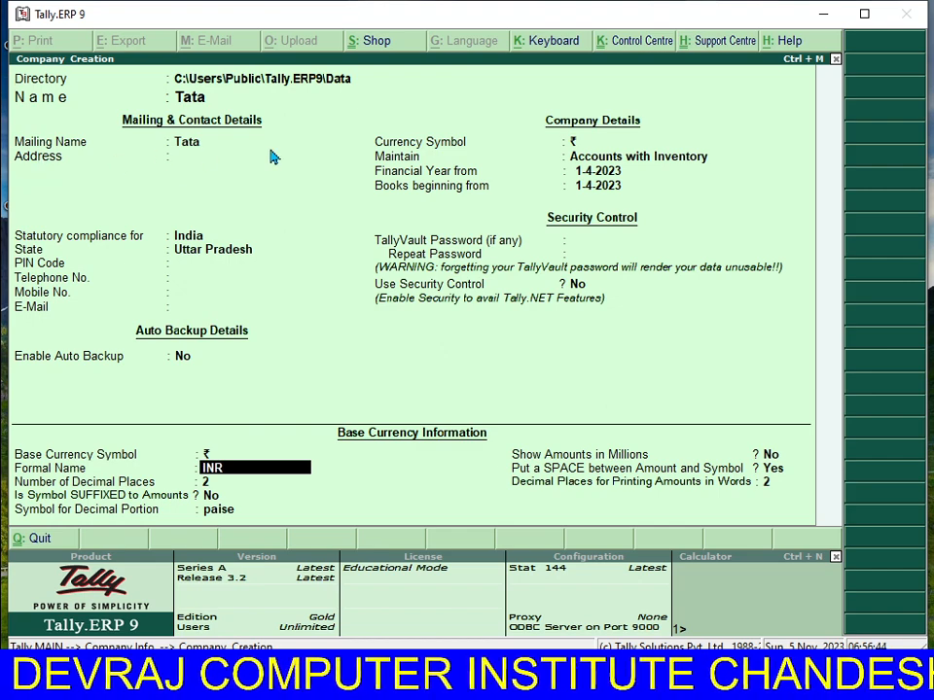
key(Return)
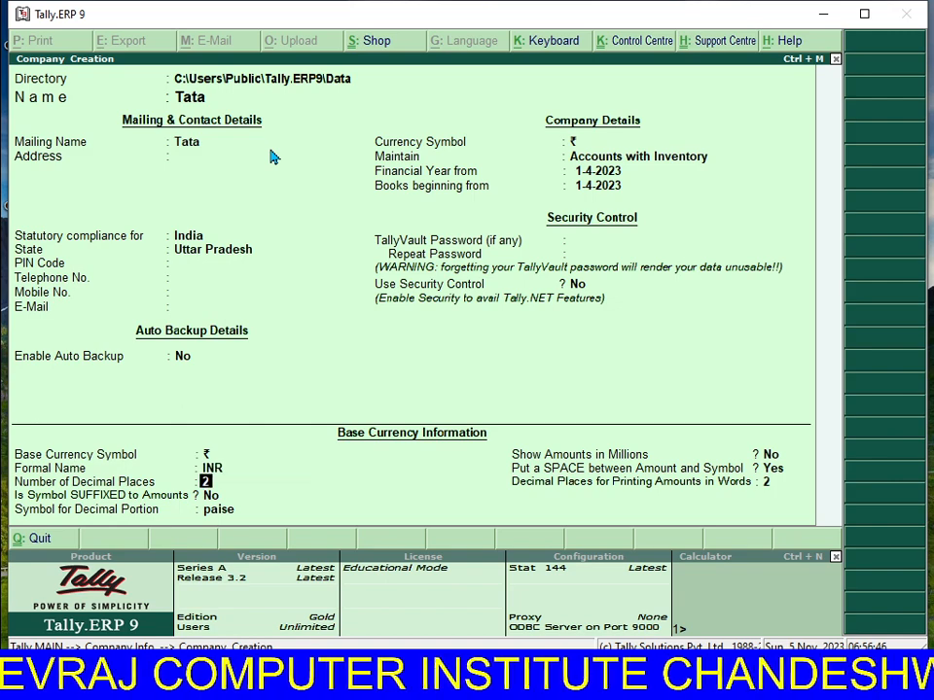
key(Return)
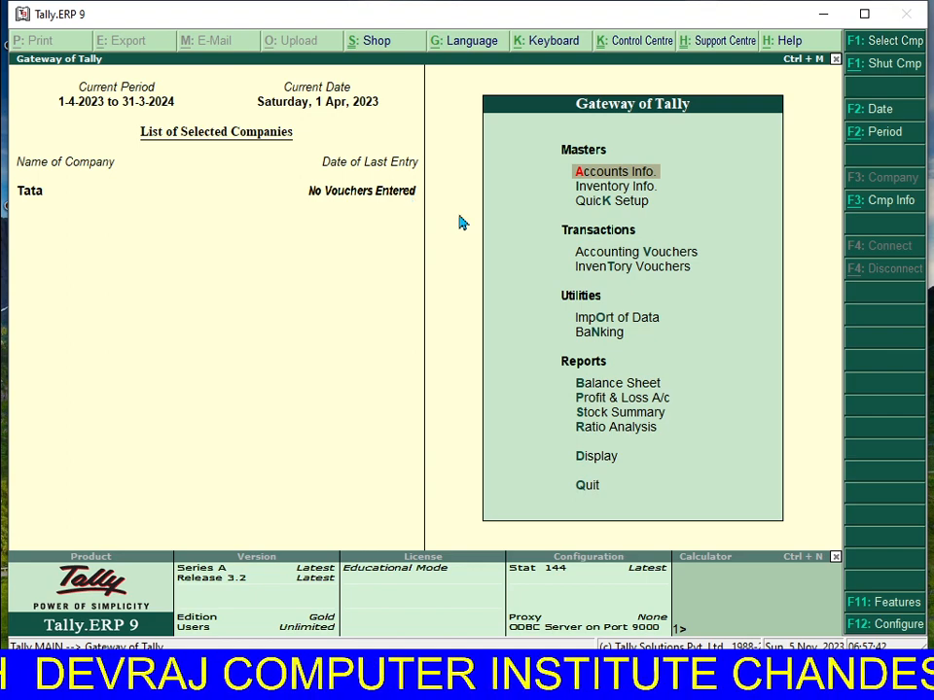
Maximize the window and open the creation form for a single ledger.
click(864, 14)
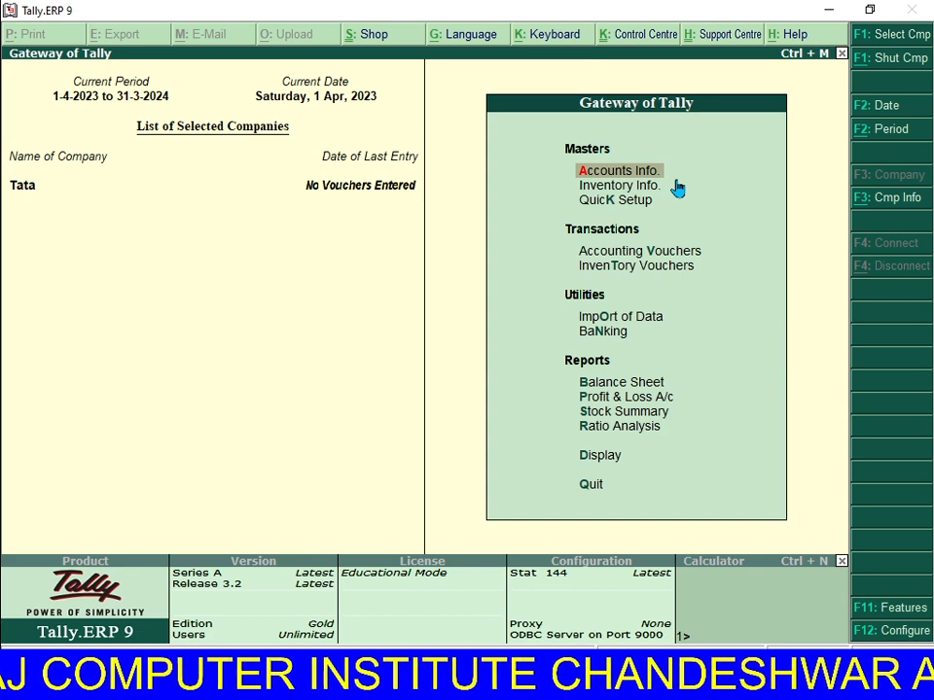
key(Return)
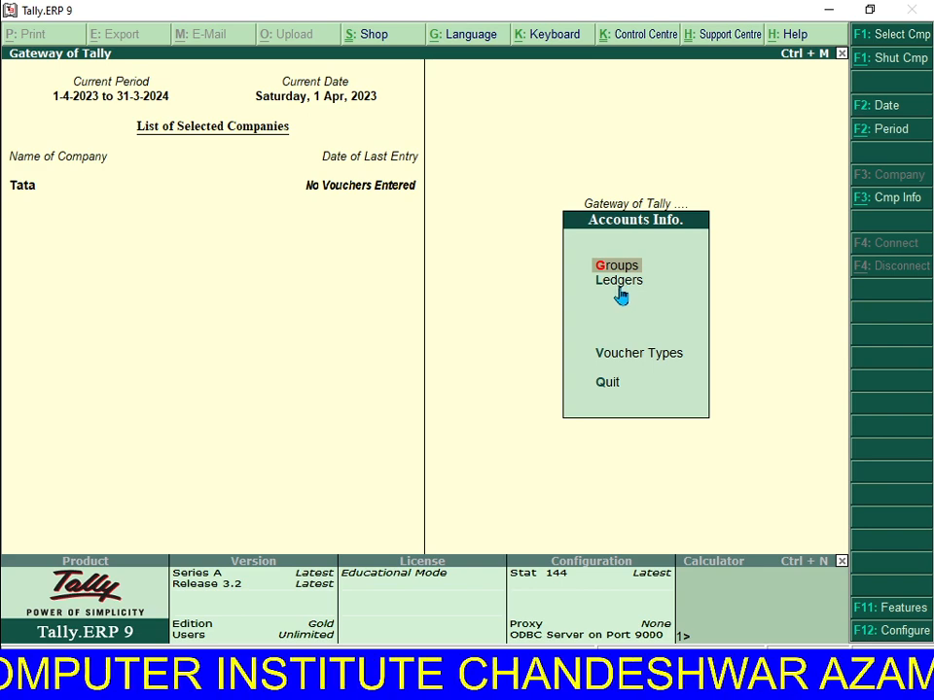
key(Down)
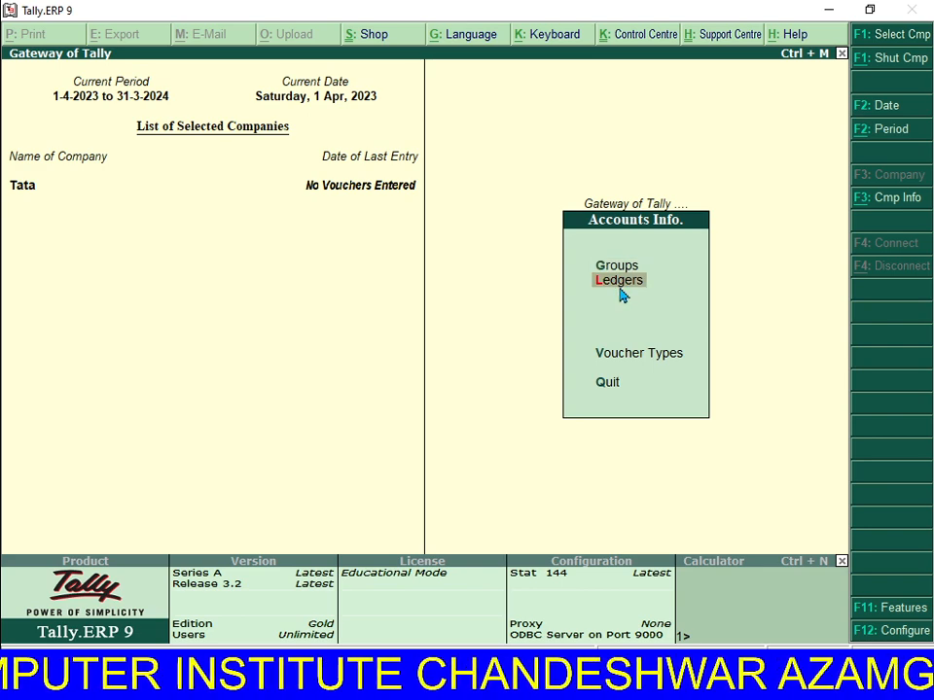
key(Return)
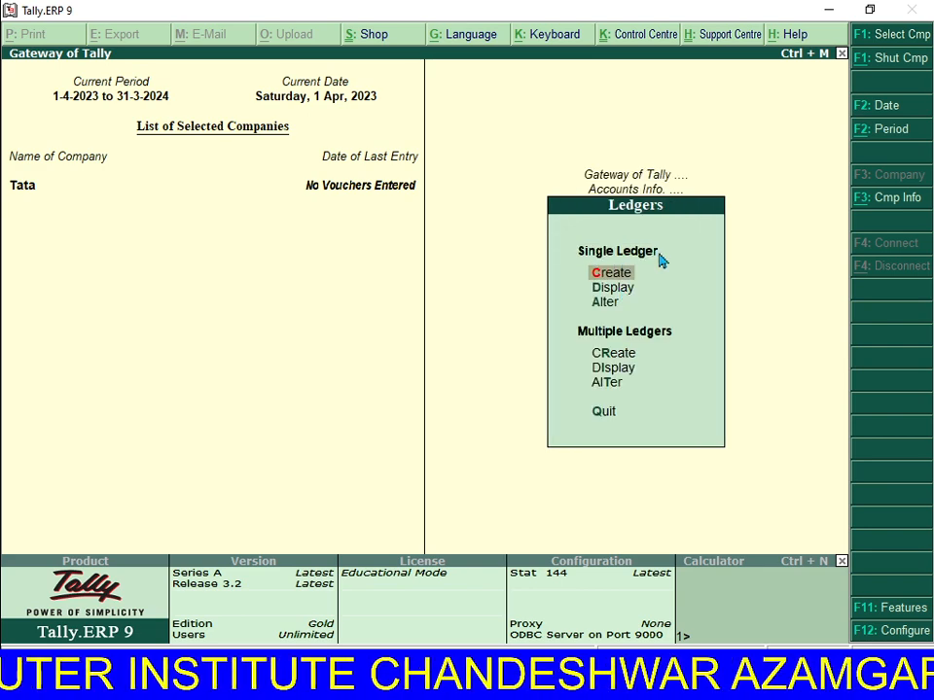
key(Return)
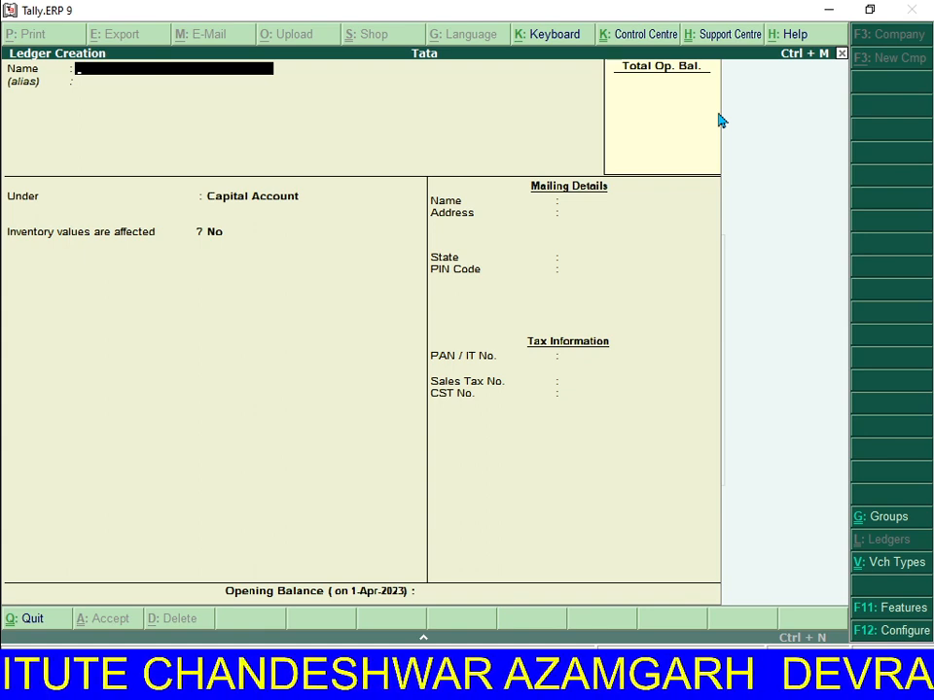
Name the new ledger Customer A and place it under the Sundry Creditors group.
text(Custo)
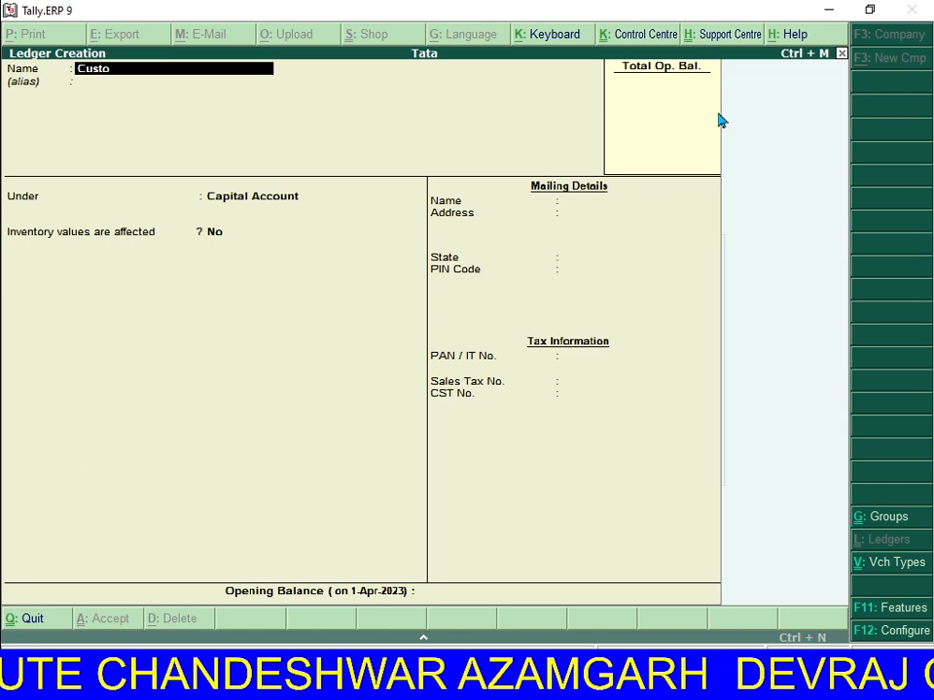
text(mer A)
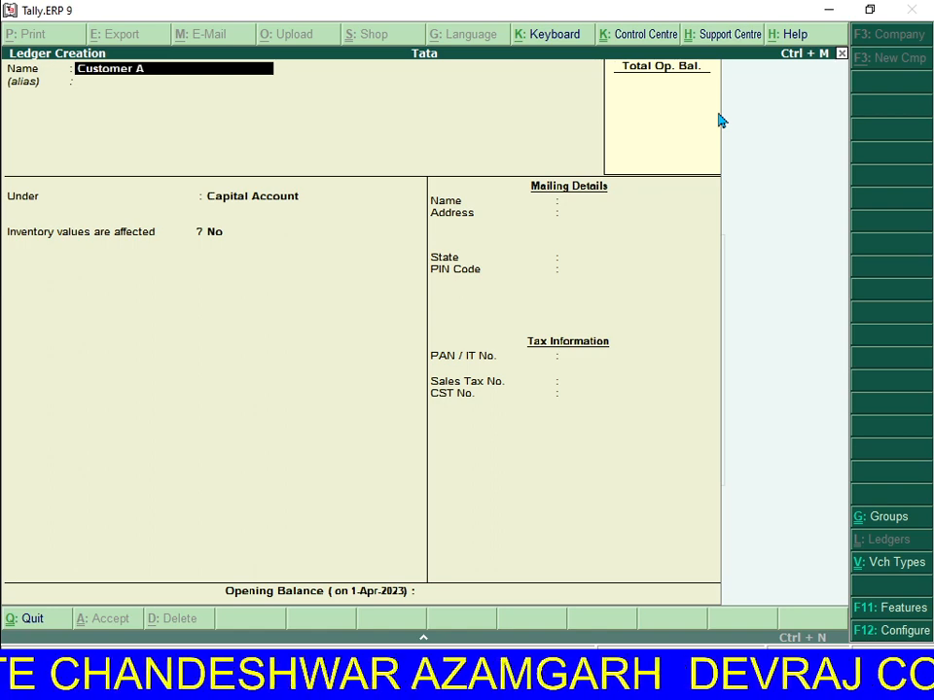
key(Return)
key(Return)
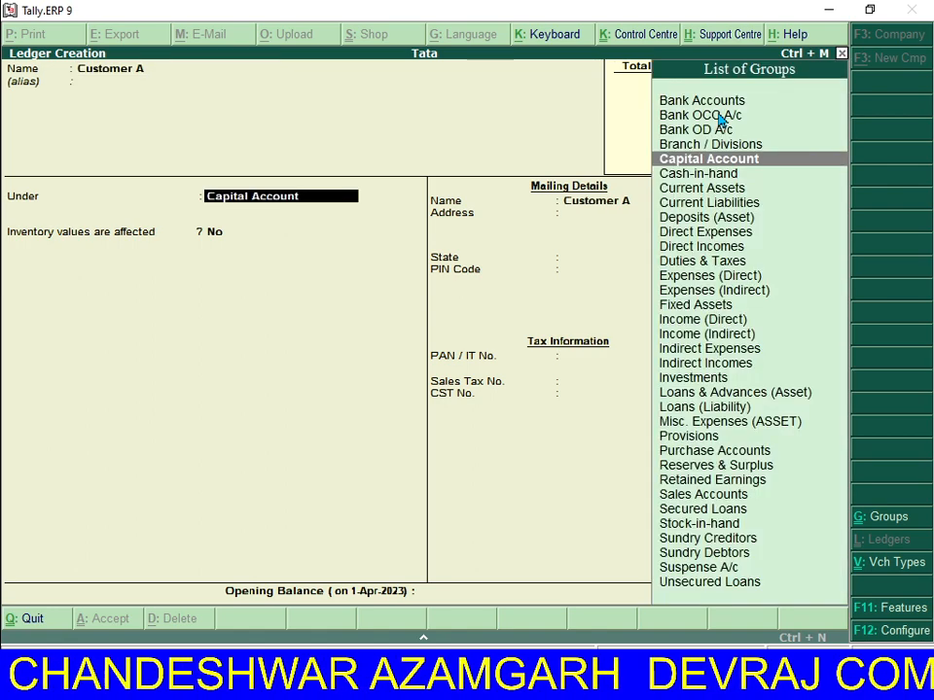
text(S)
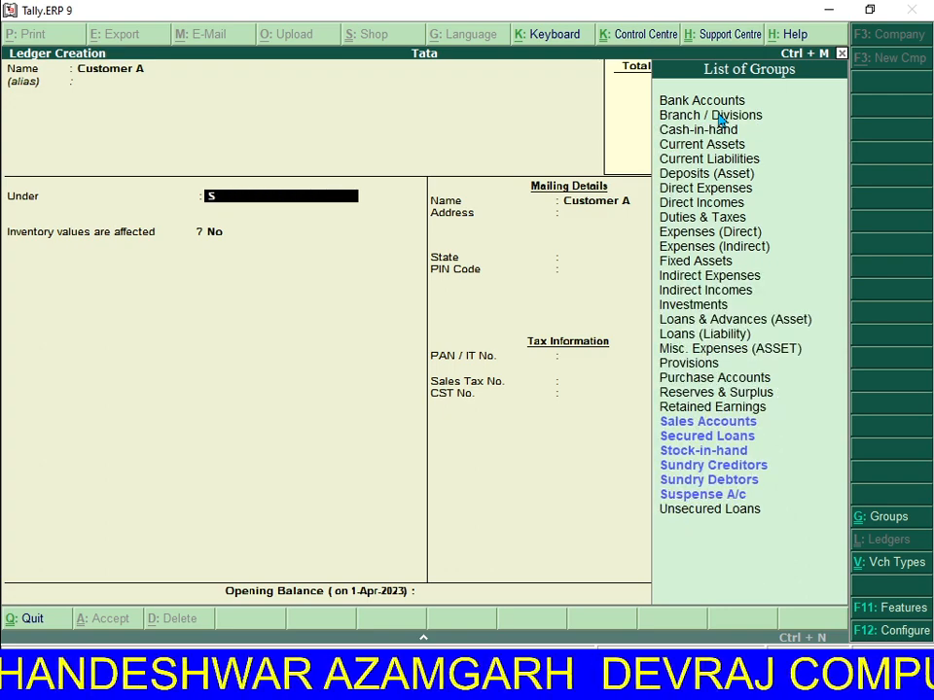
key(Down)
key(Down)
key(Down)
key(Down)
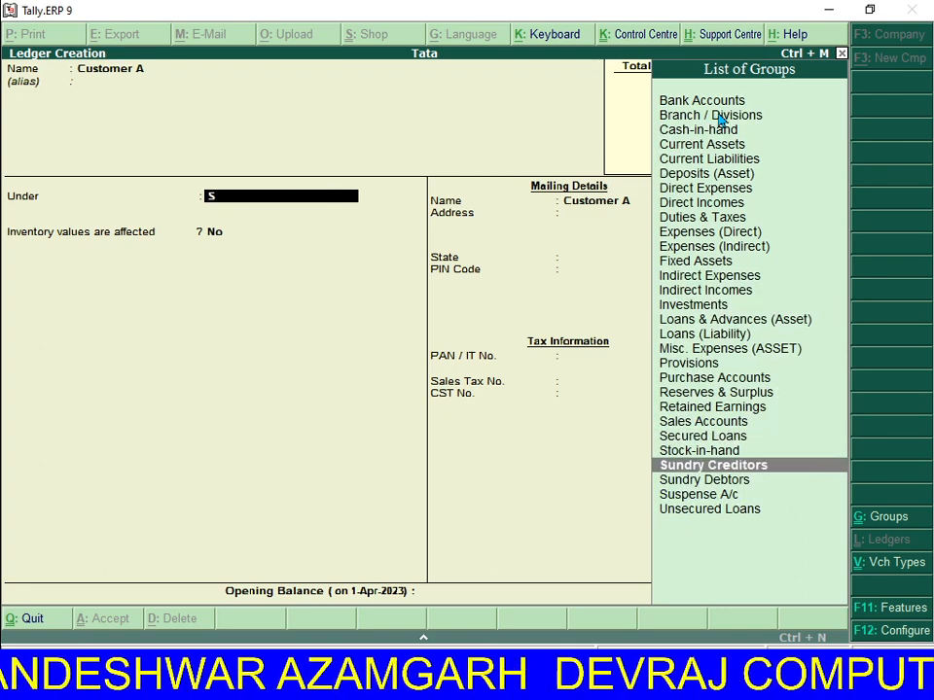
click(799, 467)
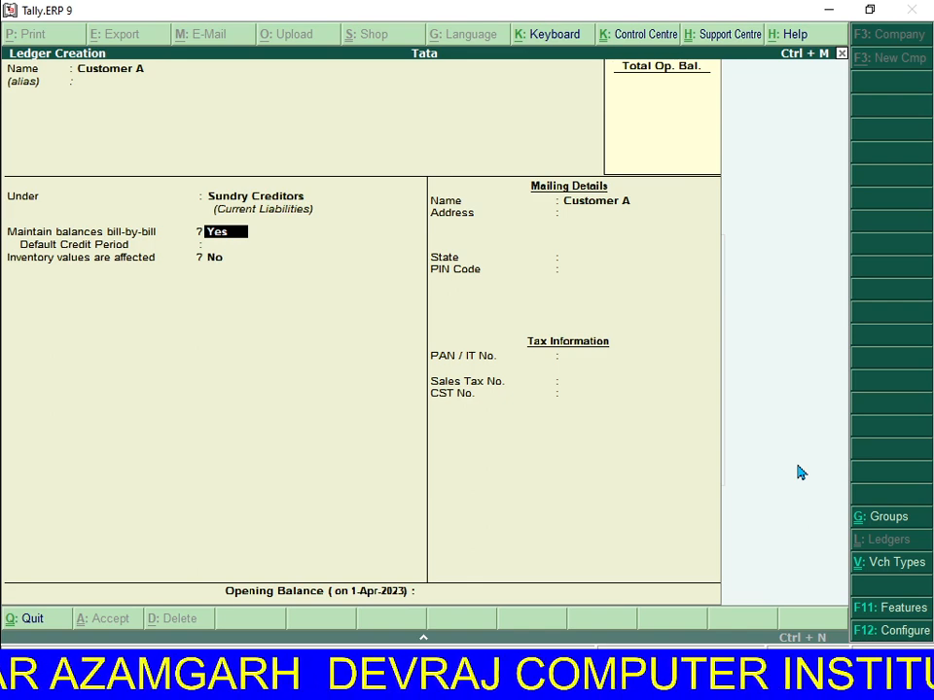
Set the ledger's bill-by-bill balances to No and inventory values affected to Yes.
key(n)
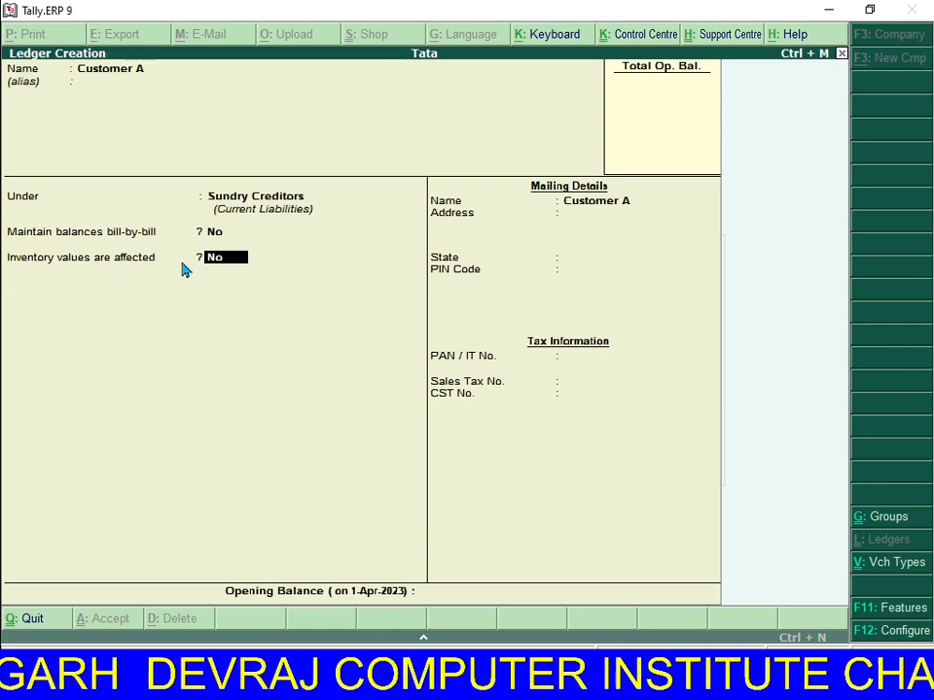
text(y)
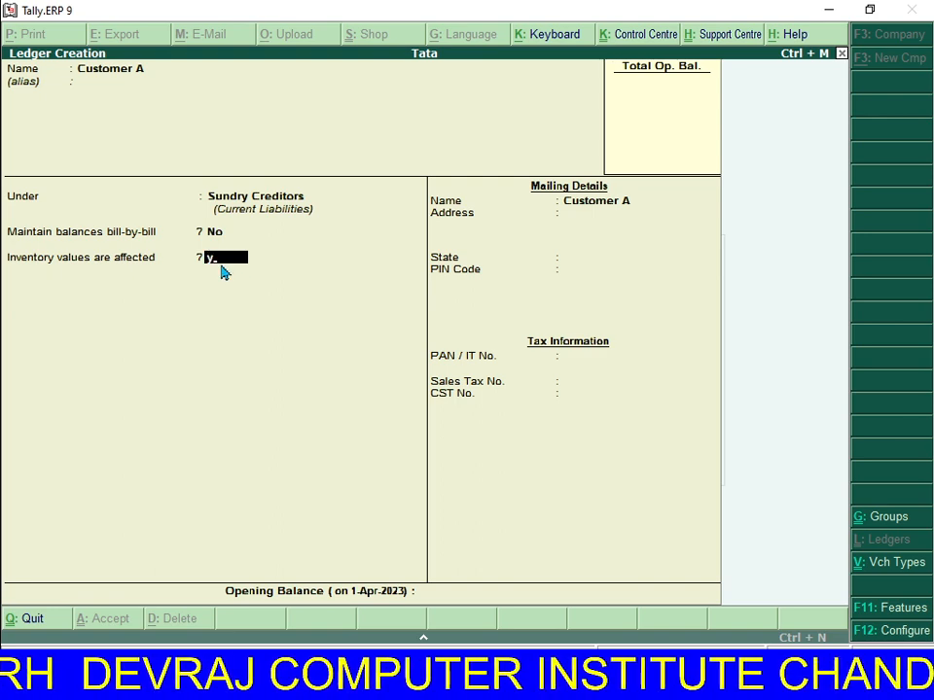
key(Return)
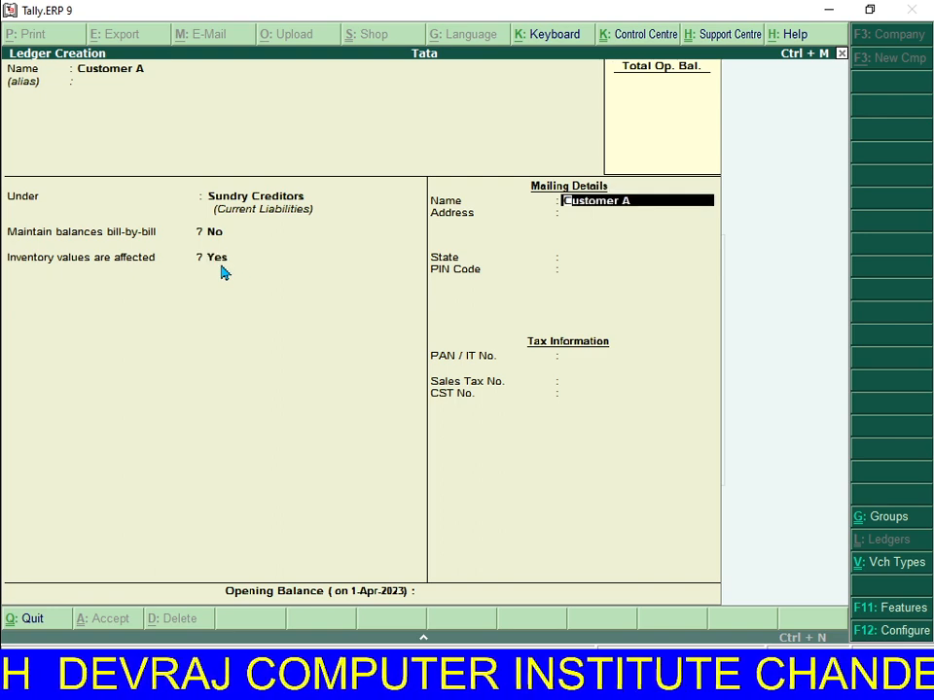
Fill in the ledger's mailing details with state Uttar Pradesh and the postal PIN code, leaving the address blank.
key(Return)
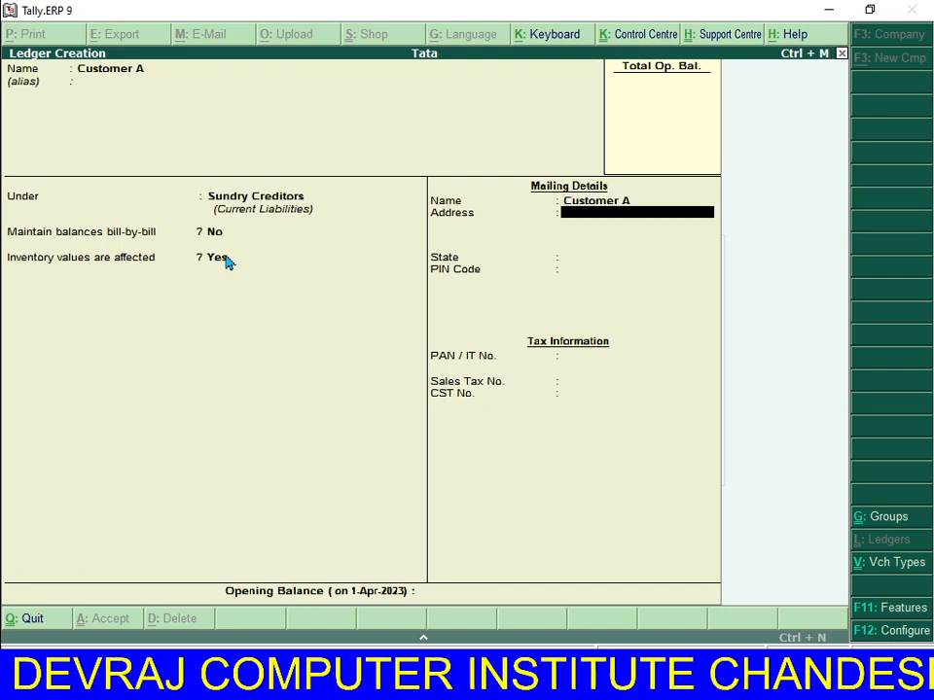
key(Return)
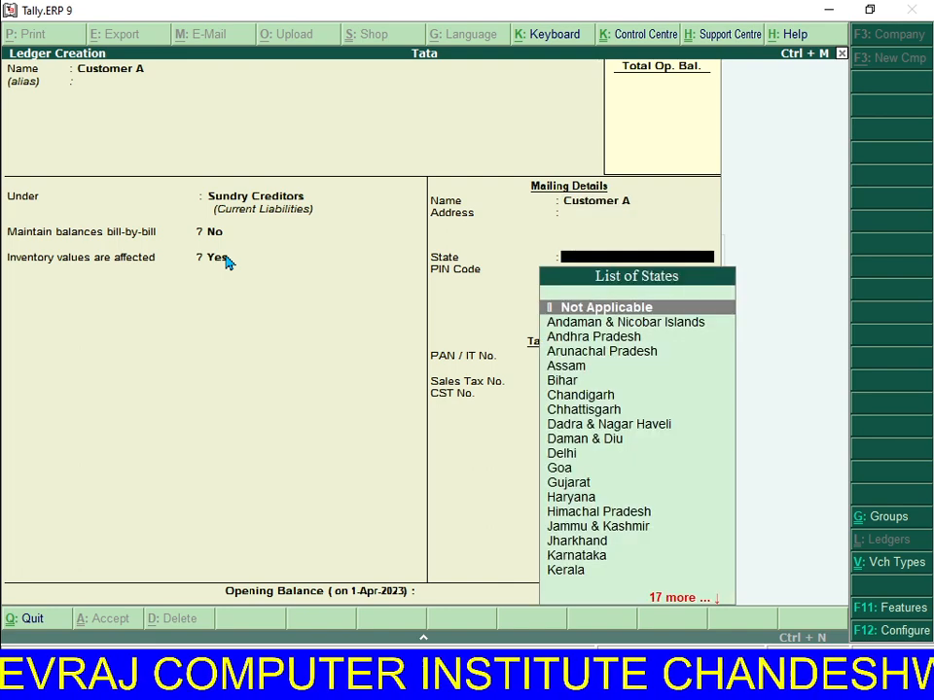
text(u)
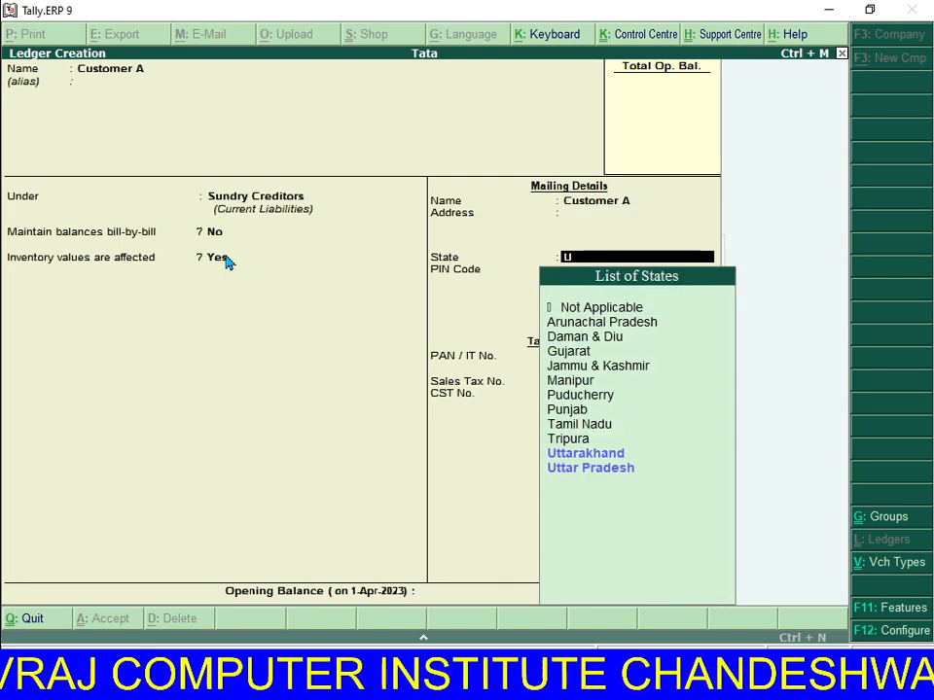
key(Down)
key(Down)
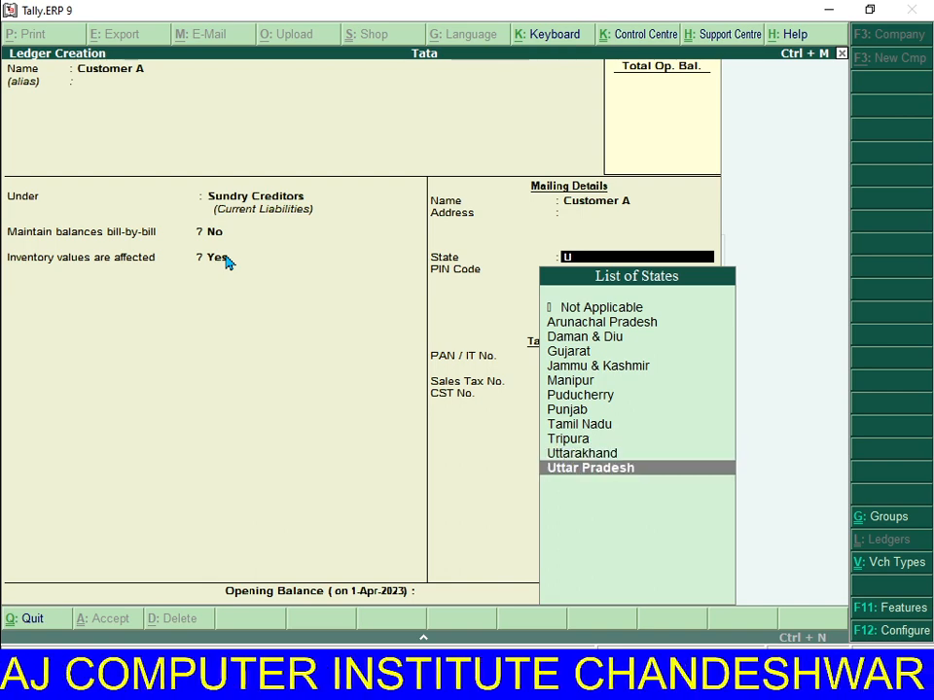
key(Return)
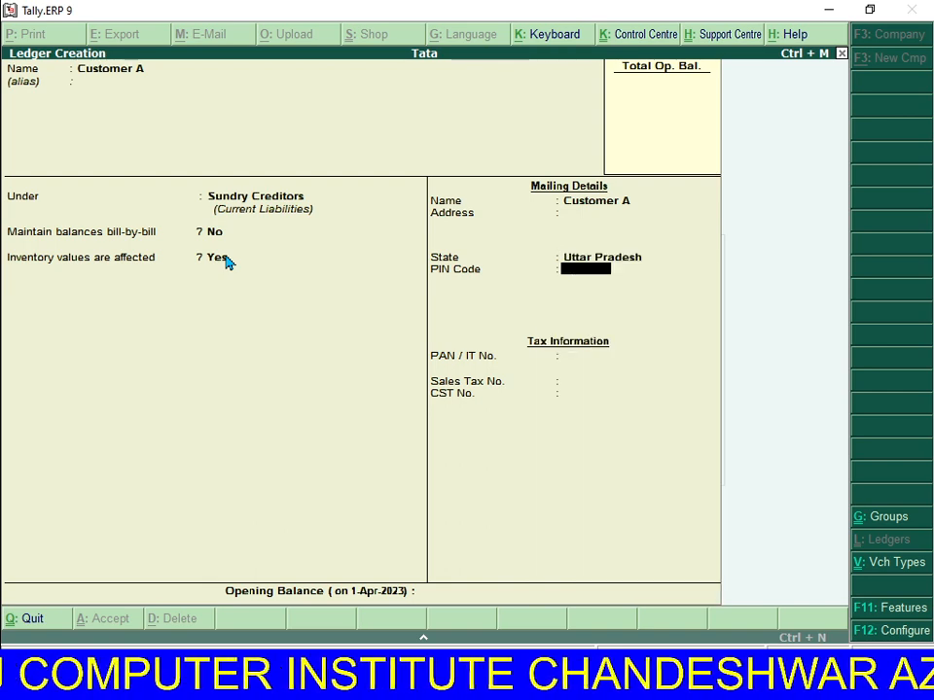
text(276001)
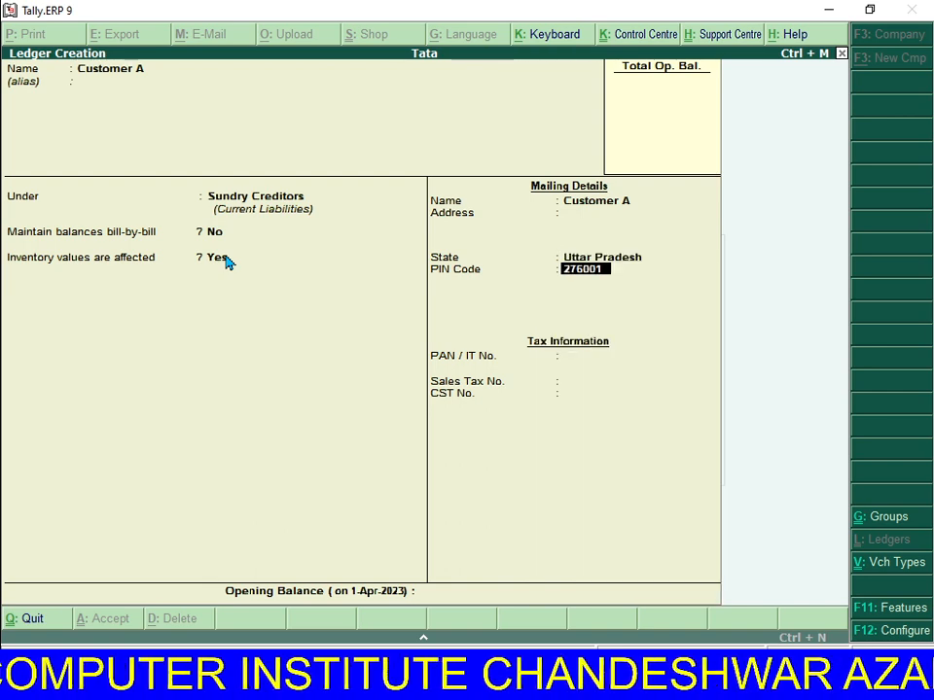
key(Return)
Leave the tax information blank and save the Customer A ledger.
key(Return)
key(Return)
key(Return)
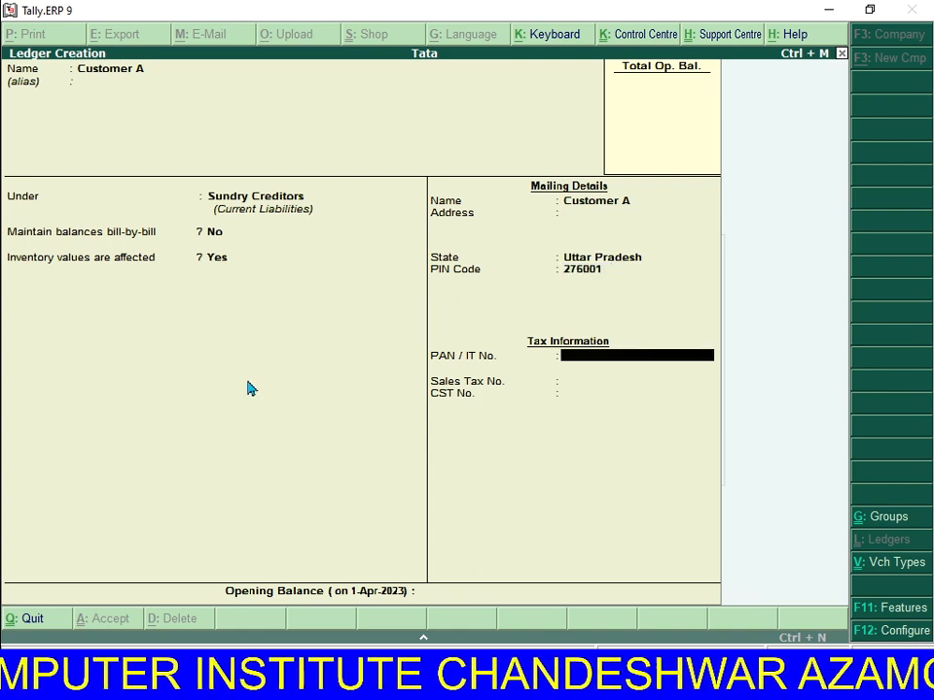
key(Return)
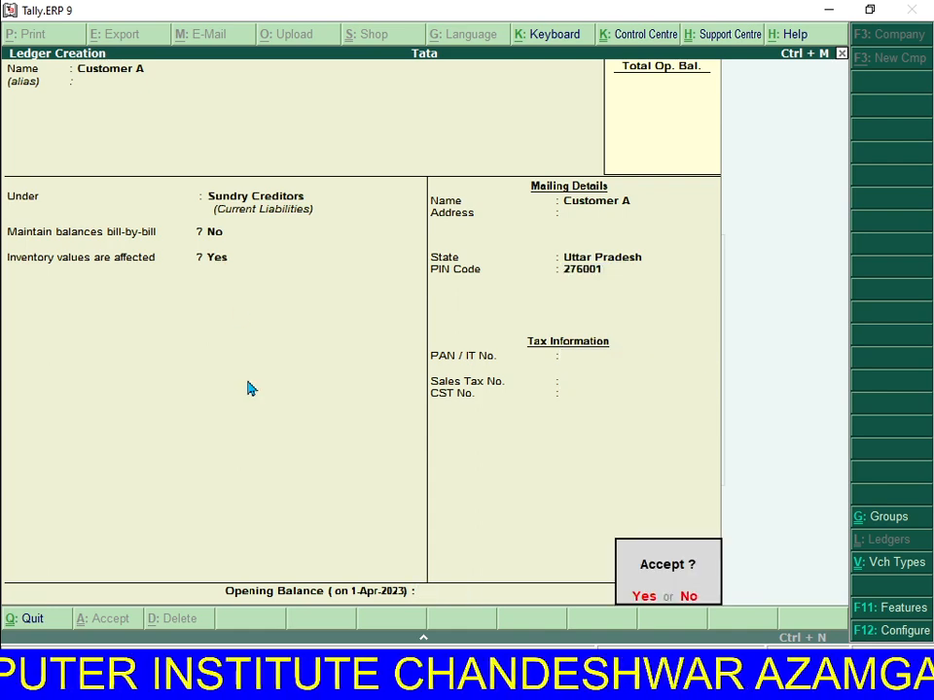
key(Return)
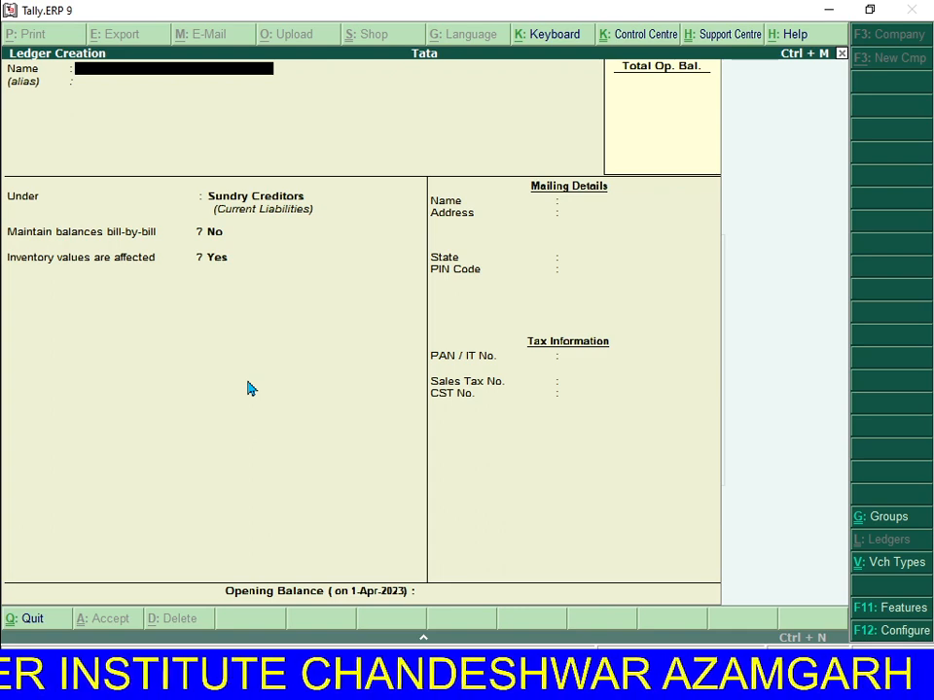
Name the new ledger Customer B and place it under the Sundry Debtors group.
text(Cu)
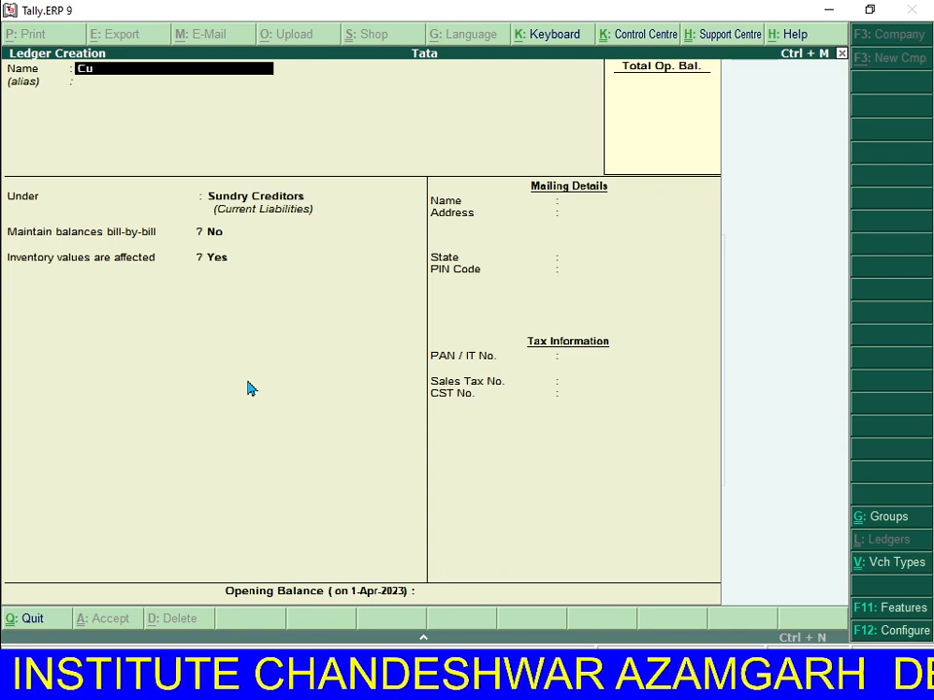
text(stomer)
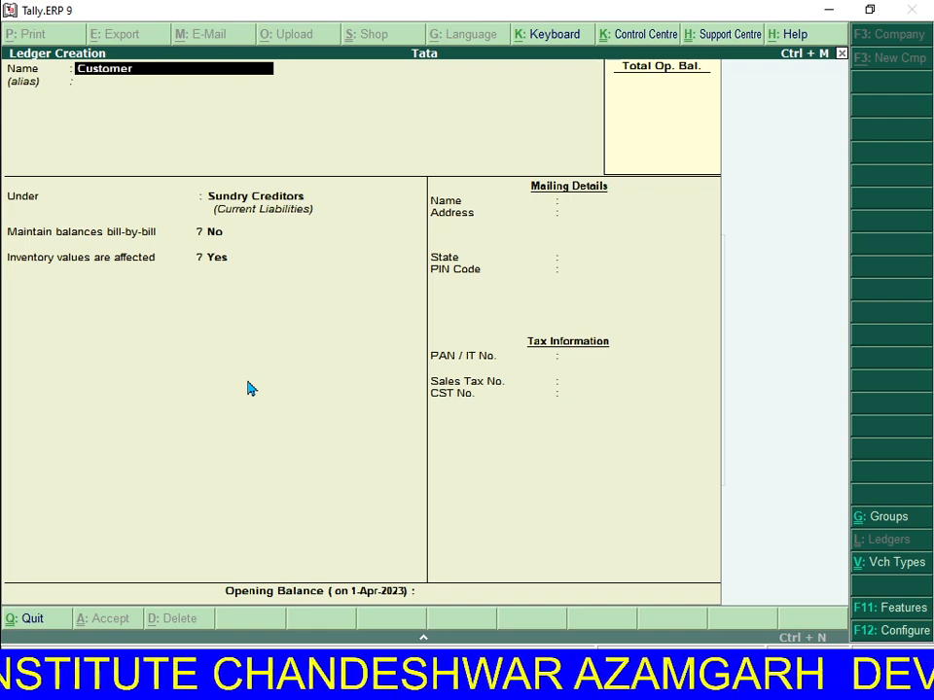
text( b)
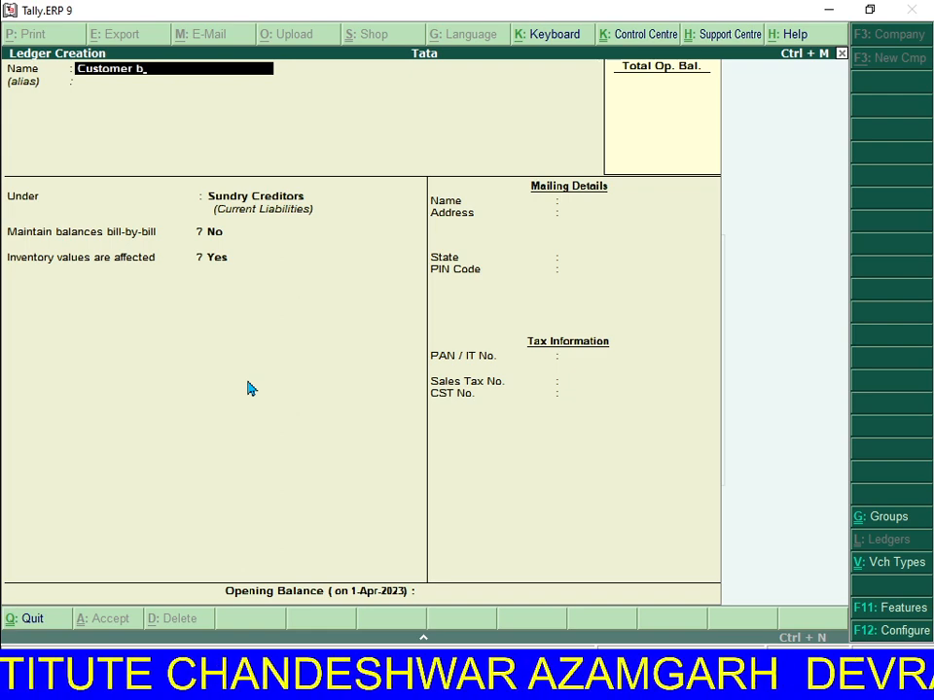
key(Return)
key(Return)
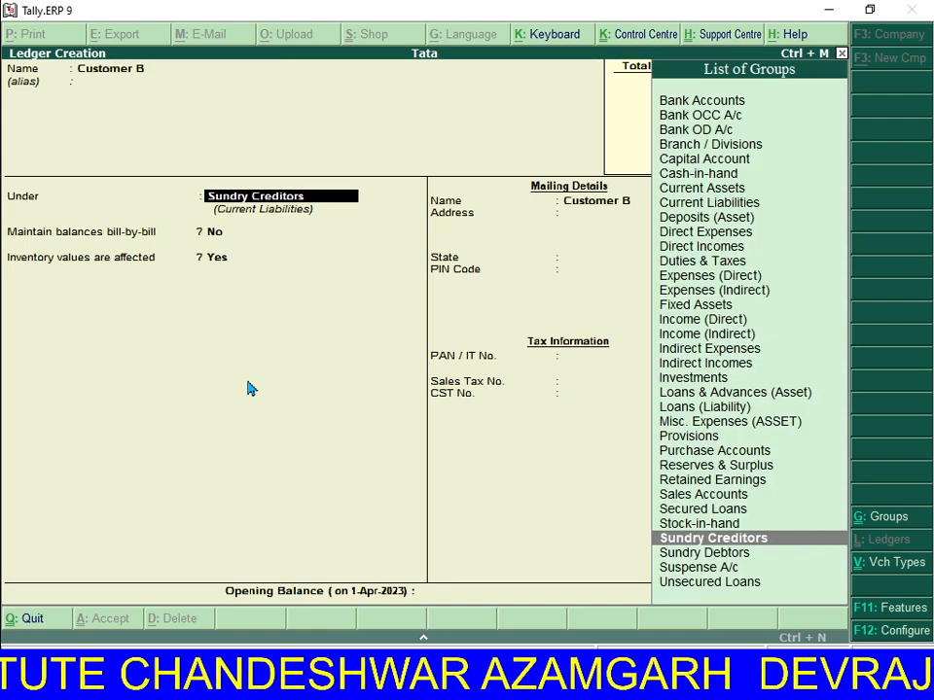
key(Down)
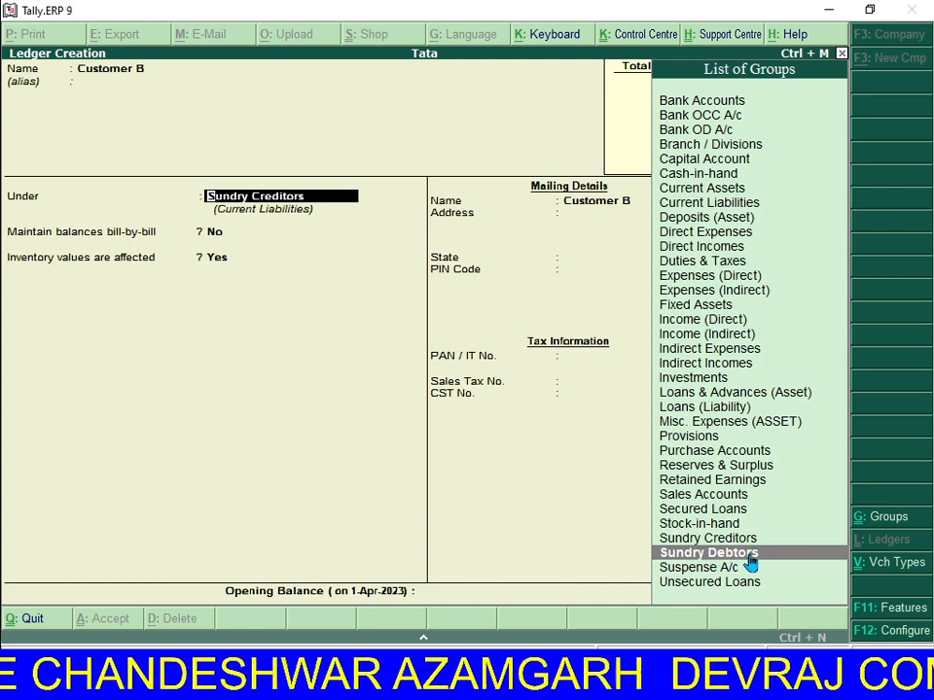
key(Return)
Keep Customer B's bill-by-bill balances at No and set inventory values affected to Yes.
key(Return)
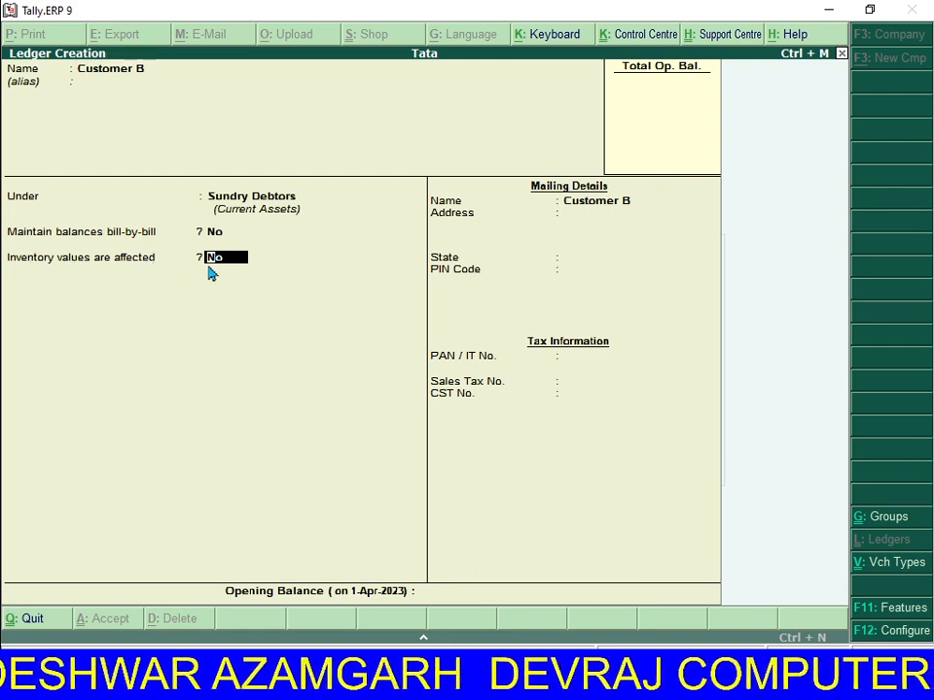
text(y)
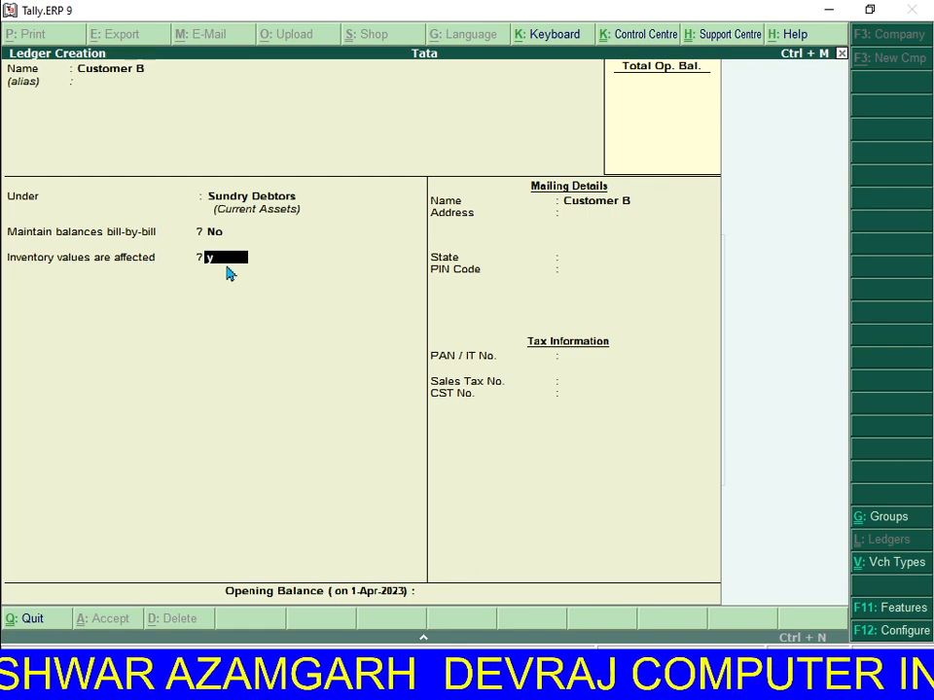
key(Return)
Fill in Customer B's mailing details with state Uttar Pradesh and the postal PIN code, leaving the address blank.
key(Return)
key(Return)
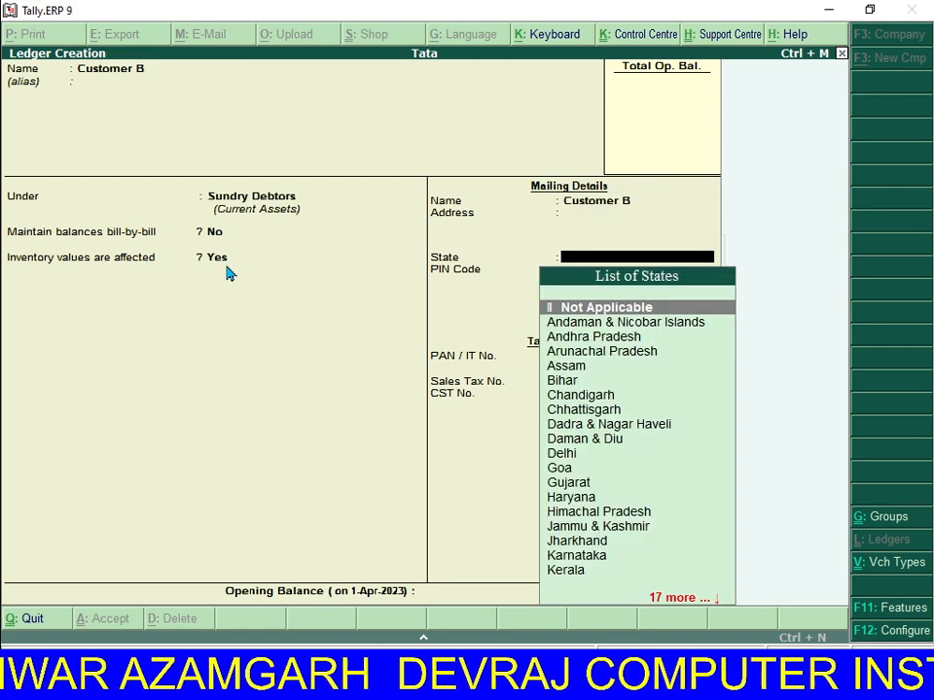
text(U)
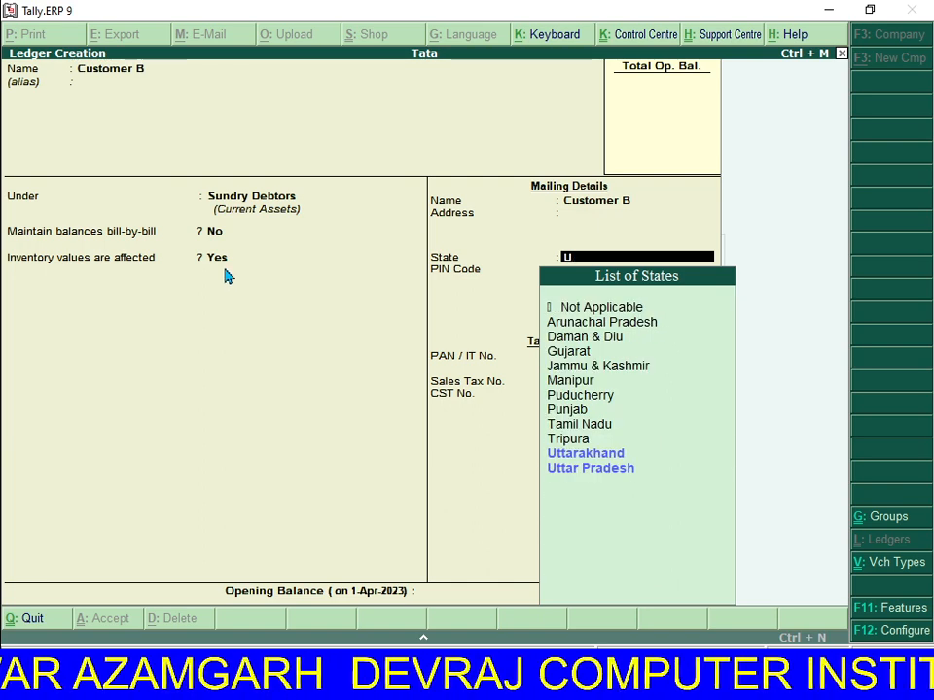
key(Down)
key(Down)
key(Return)
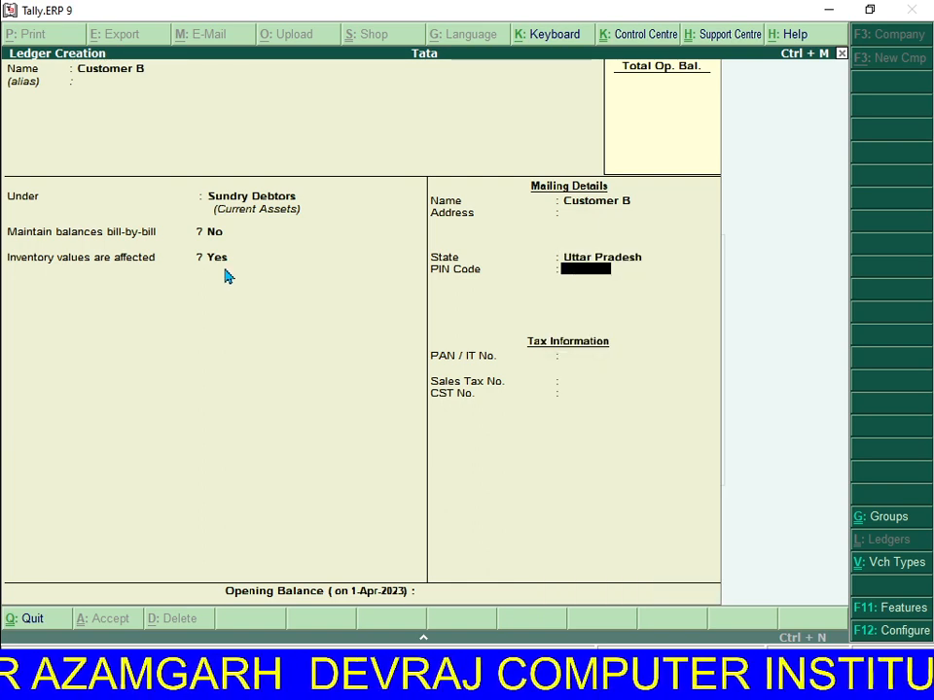
text(27600)
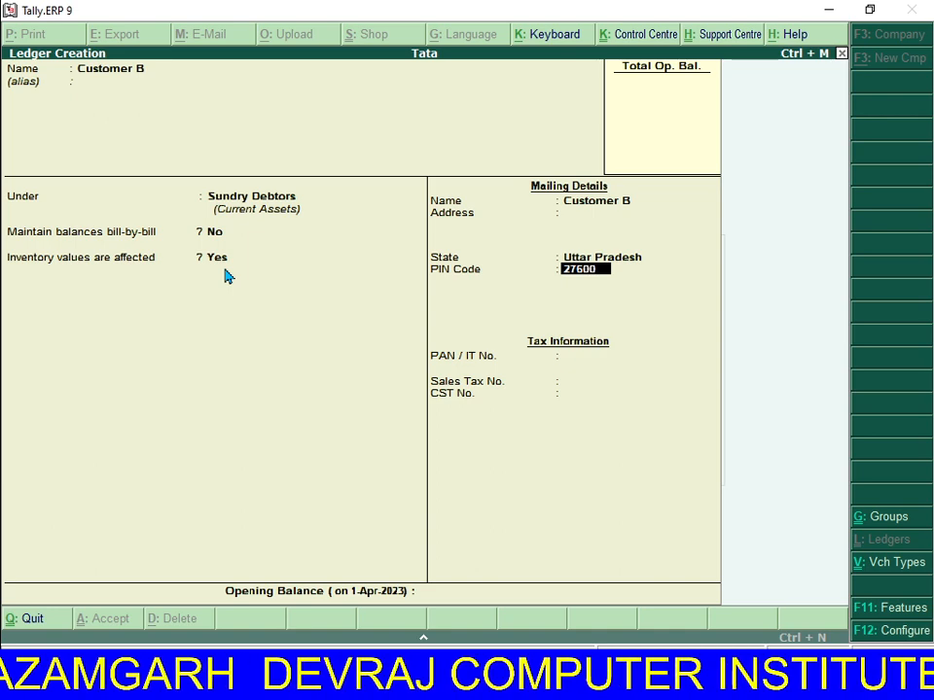
text(1)
key(Return)
Leave the tax information blank and save the Customer B ledger.
key(Return)
key(Return)
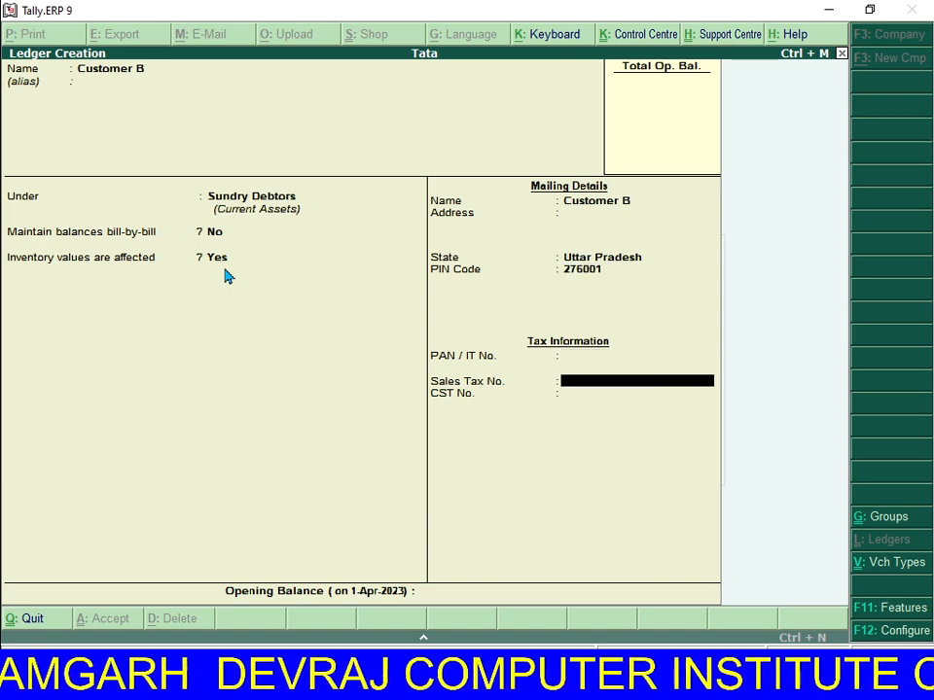
key(Return)
key(Return)
key(Return)
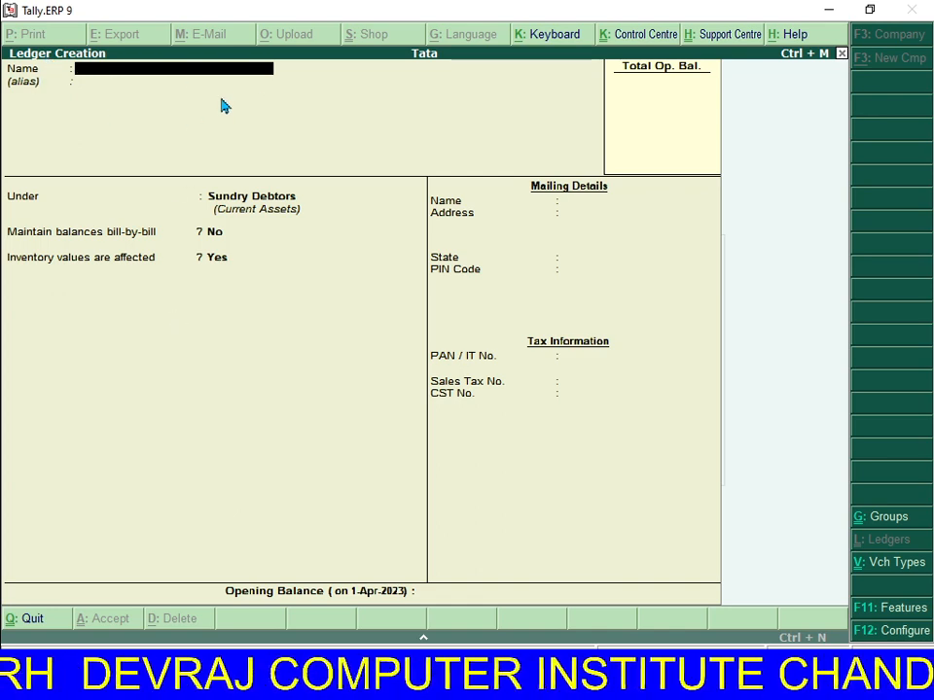
Name the new ledger Purchase and place it under the Purchase Accounts group.
text(P)
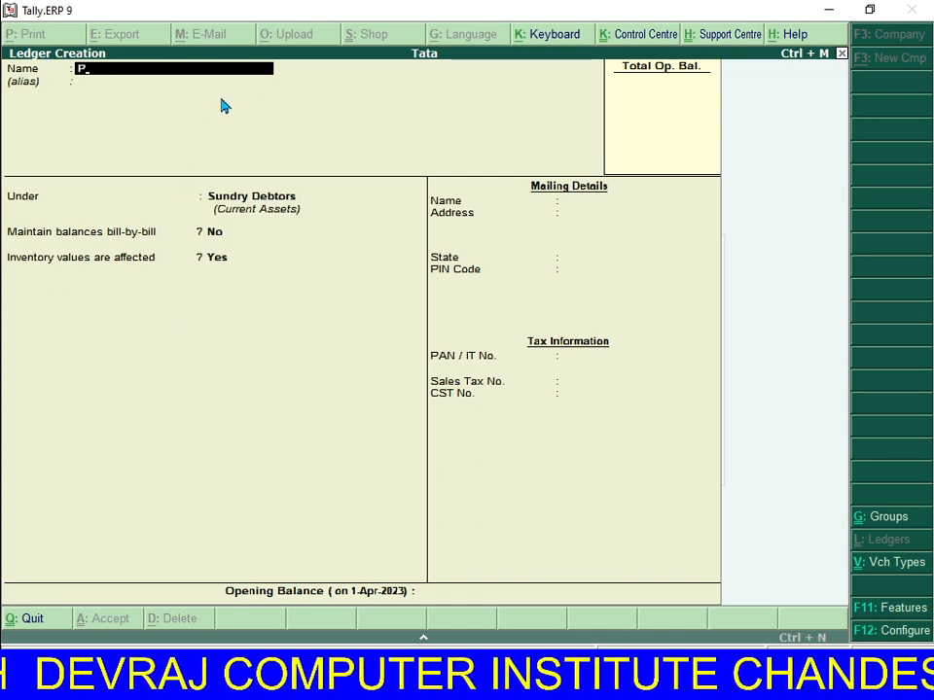
text(urchase)
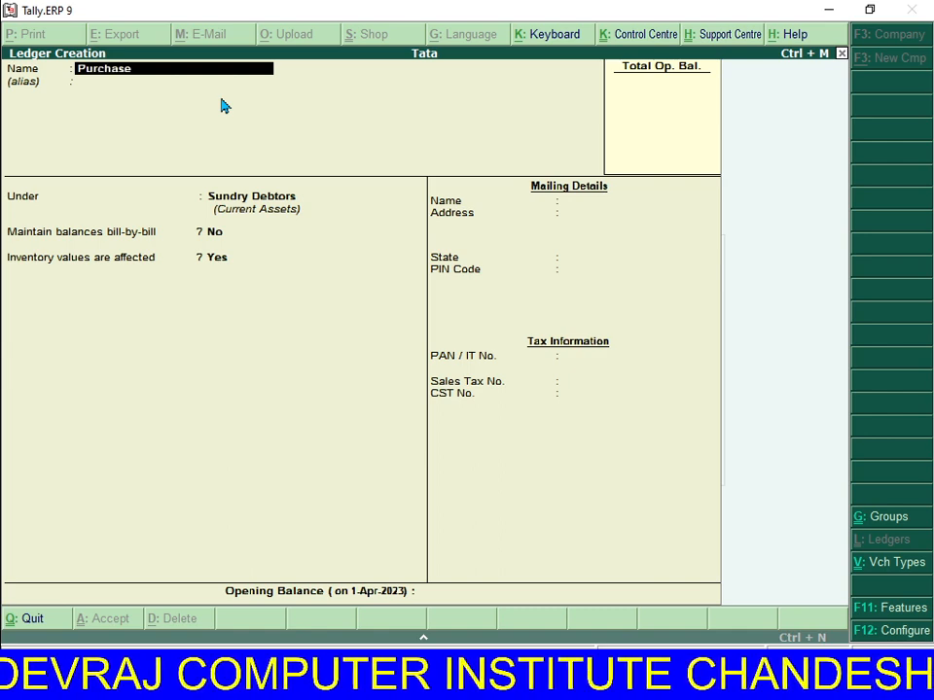
key(Return)
key(Return)
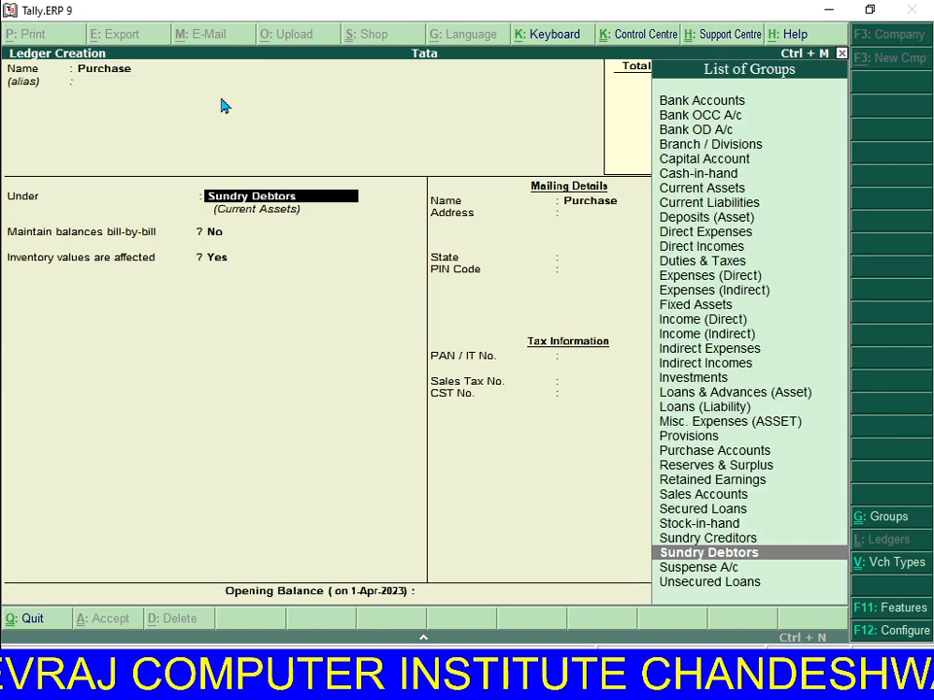
text(P)
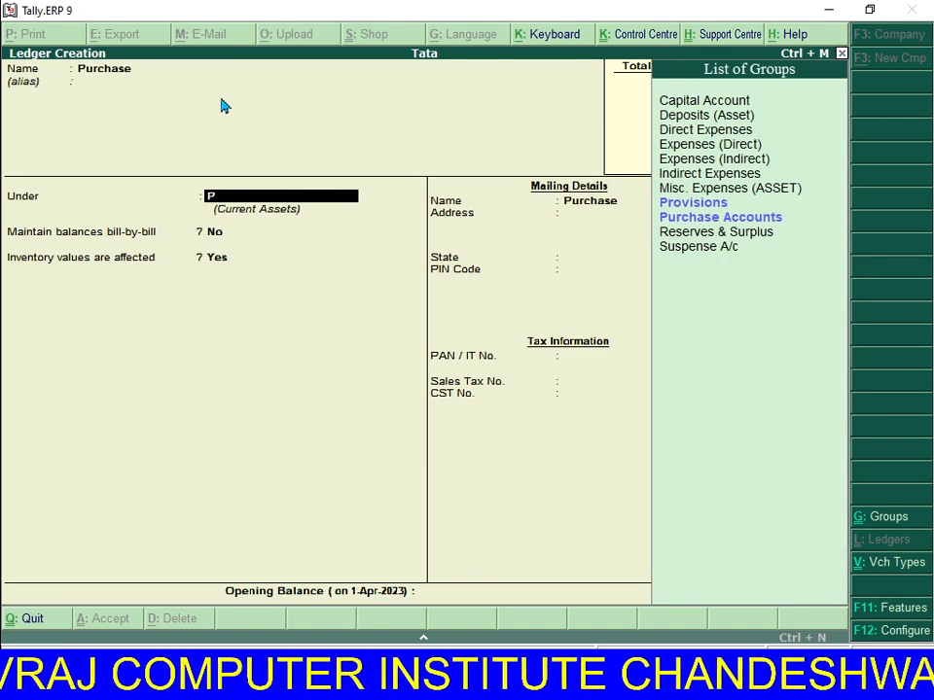
click(698, 218)
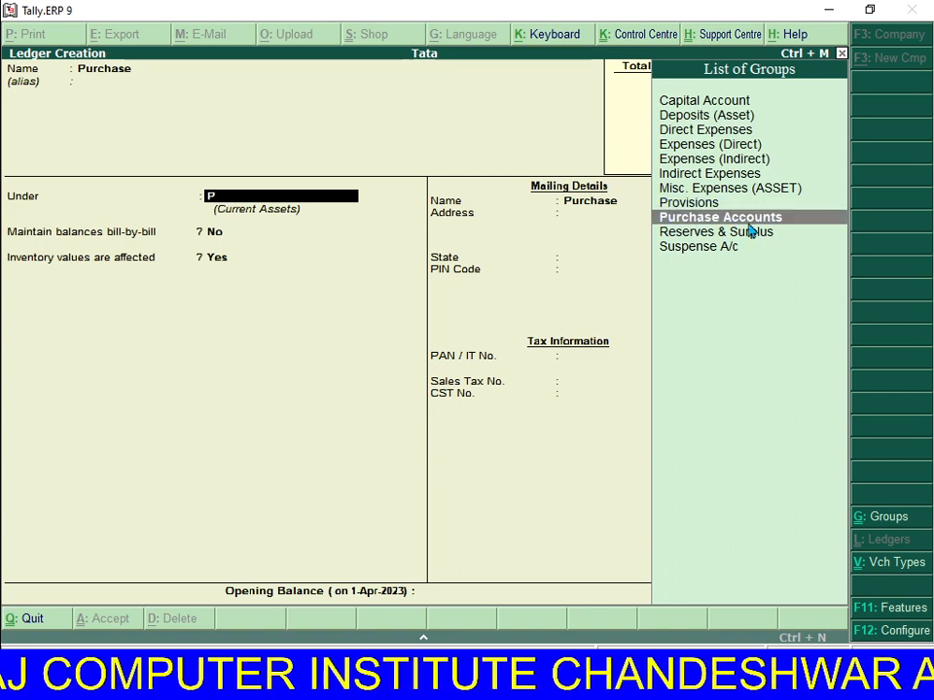
key(Return)
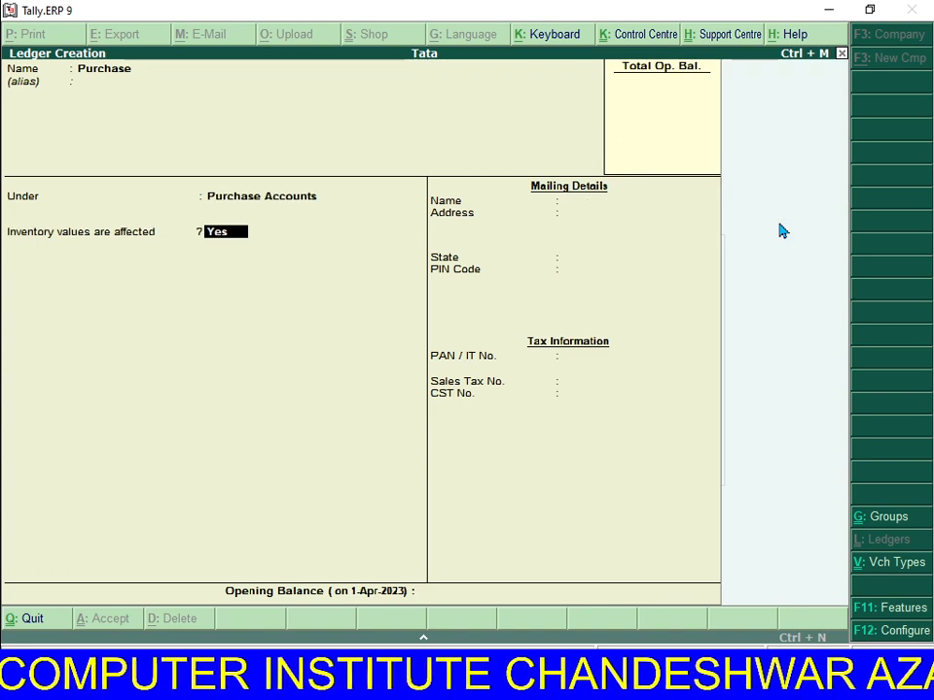
Keep inventory values affected at Yes and save the Purchase ledger.
key(Return)
key(Return)
key(Return)
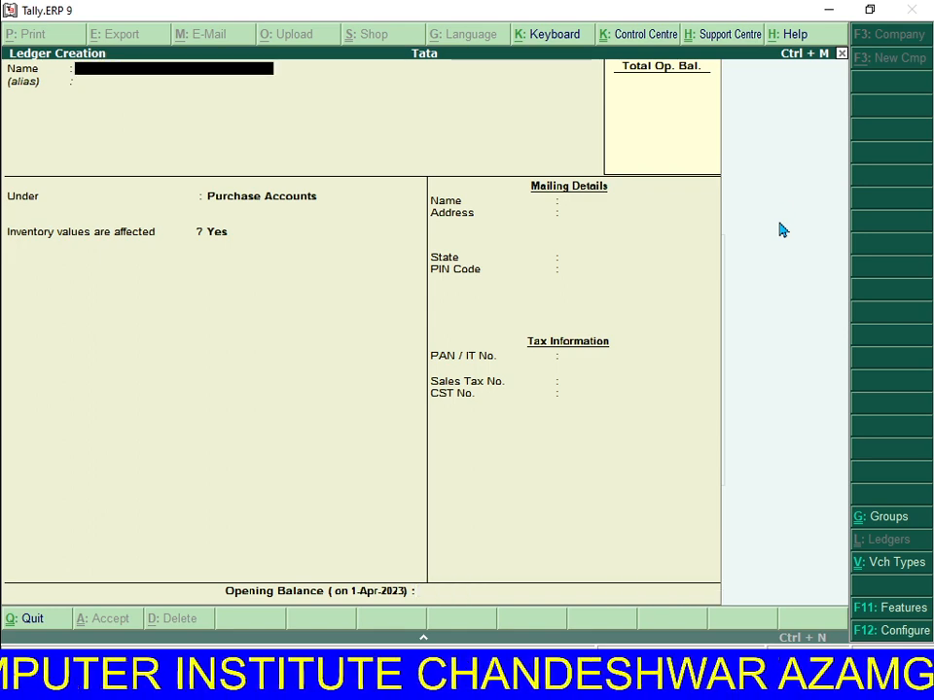
Name the new ledger Sale and place it under the Sales Accounts group.
text(Sale)
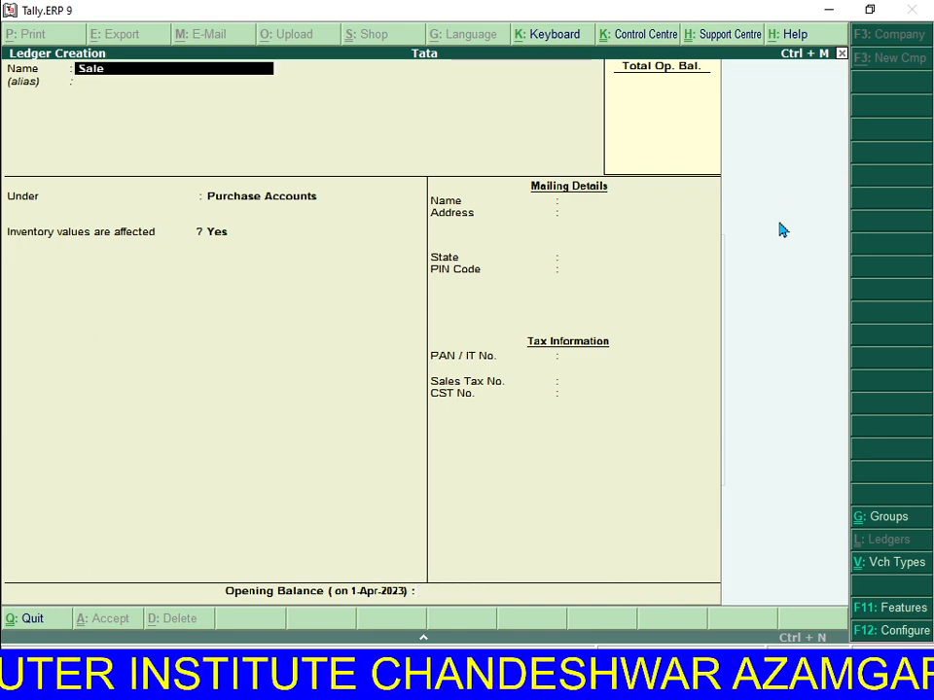
key(Return)
key(Return)
text(S)
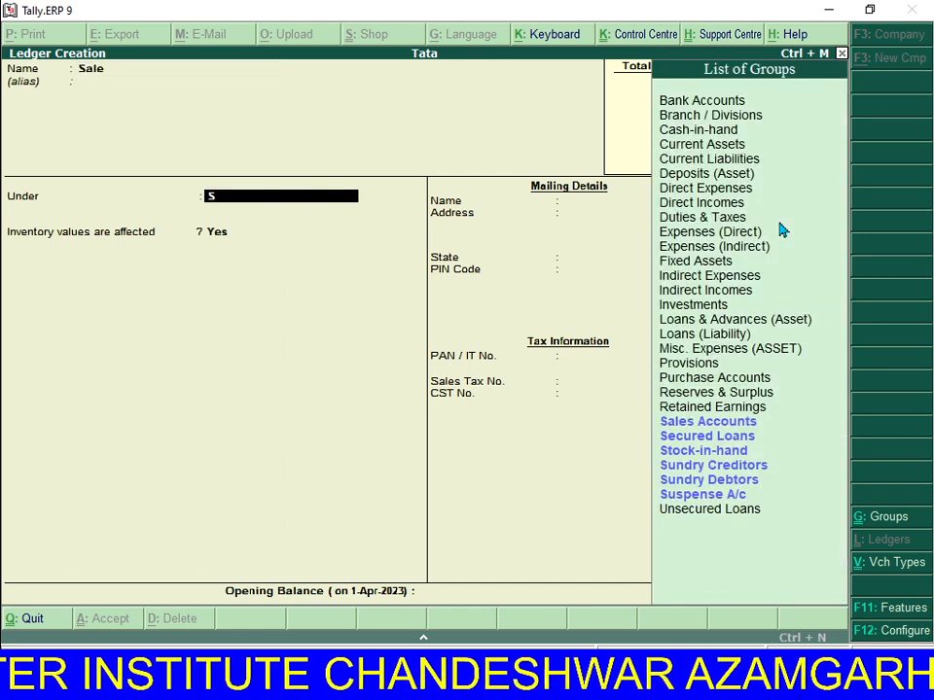
key(Down)
key(Down)
key(Down)
key(Down)
key(Up)
key(Up)
key(Up)
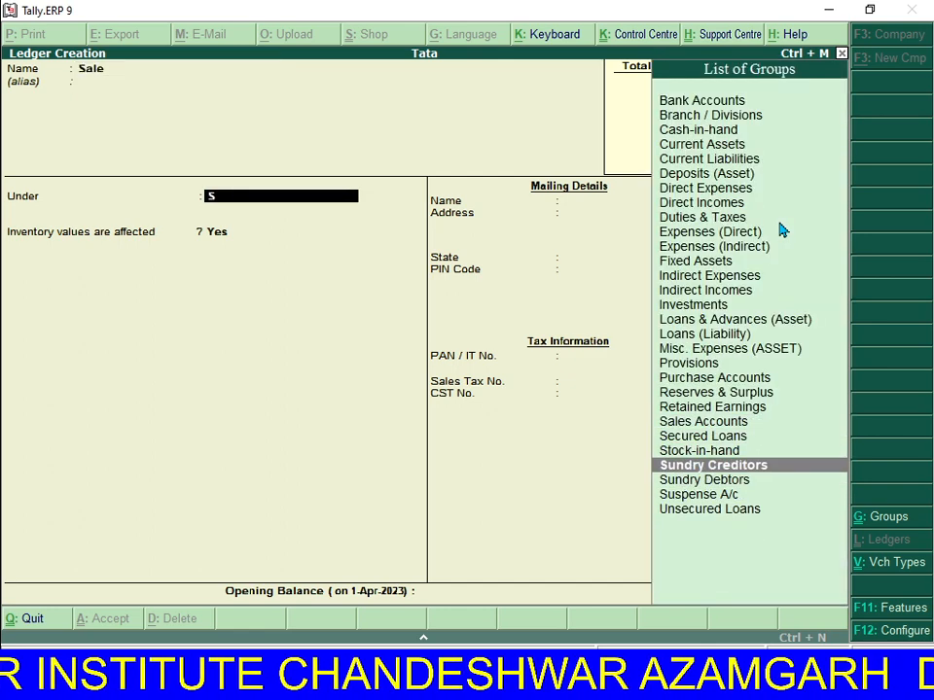
key(Up)
key(Return)
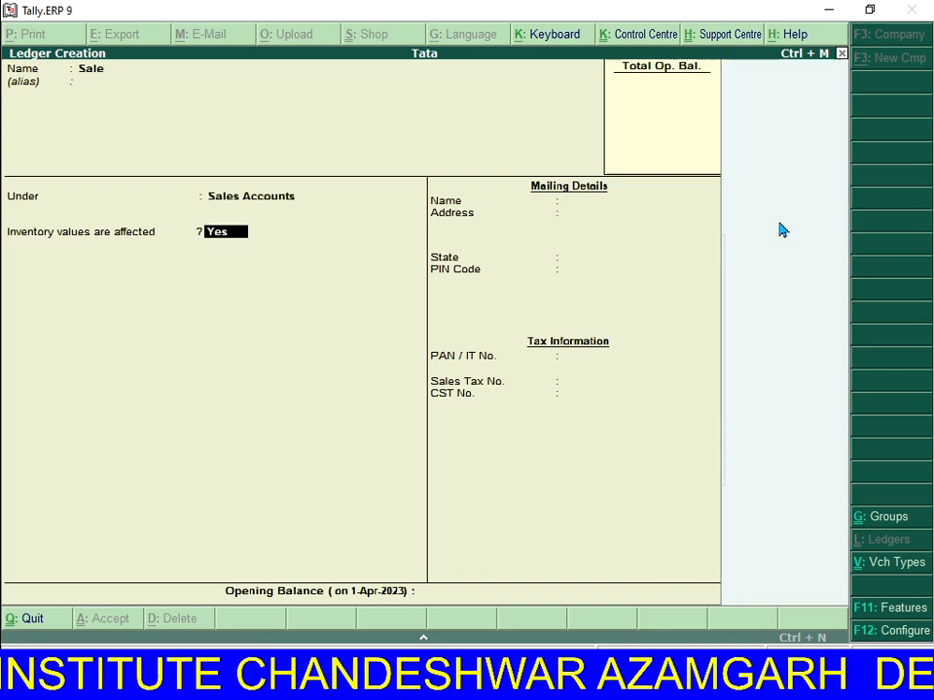
Save the Sale ledger with inventory values affected kept at Yes, and leave ledger creation back to Accounts Info.
key(Return)
key(Return)
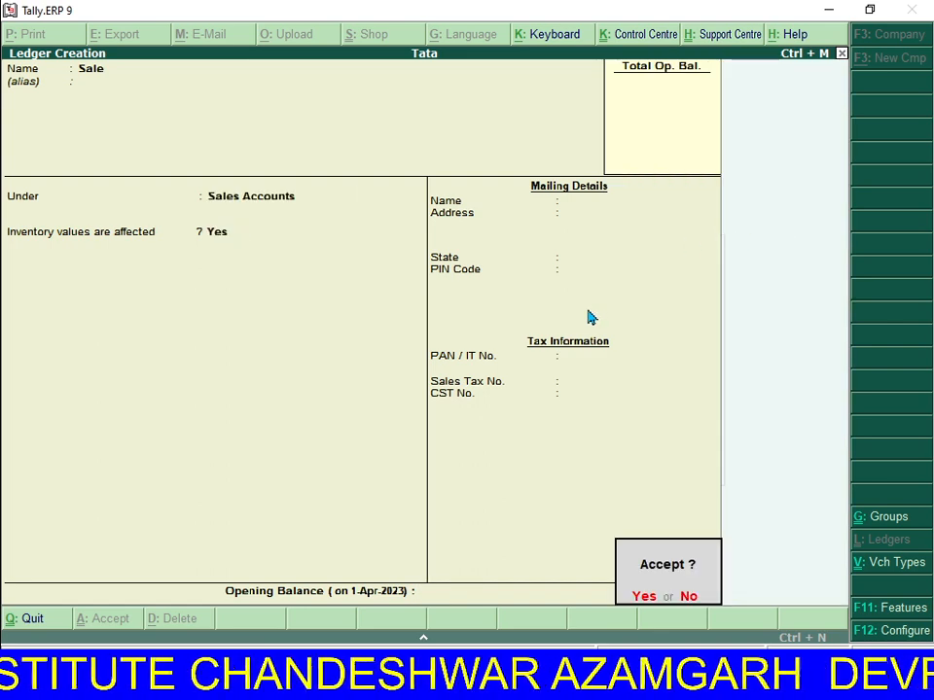
key(Return)
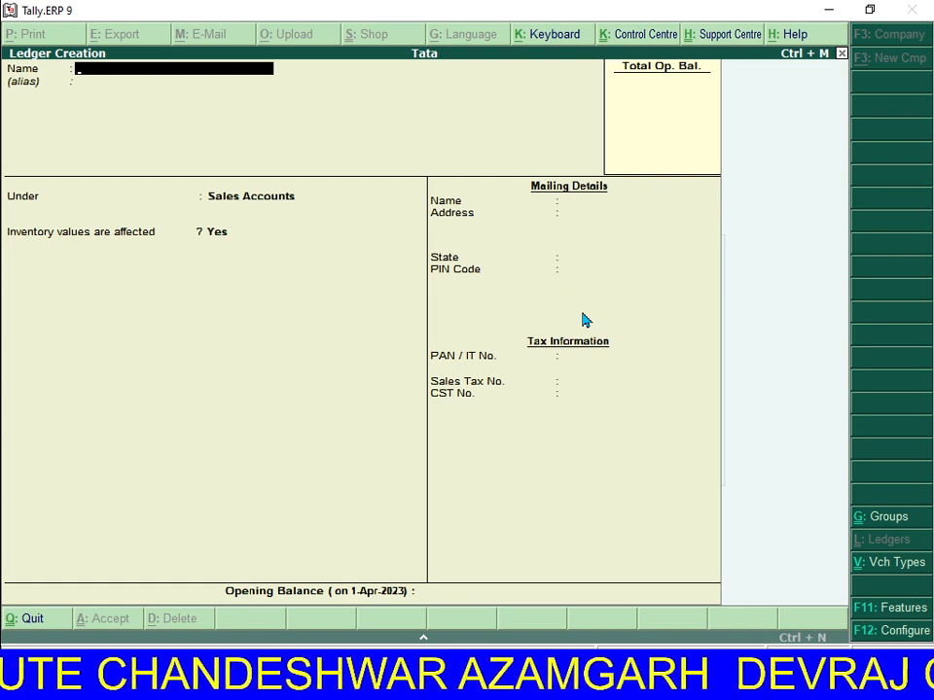
key(Escape)
key(y)
key(Escape)
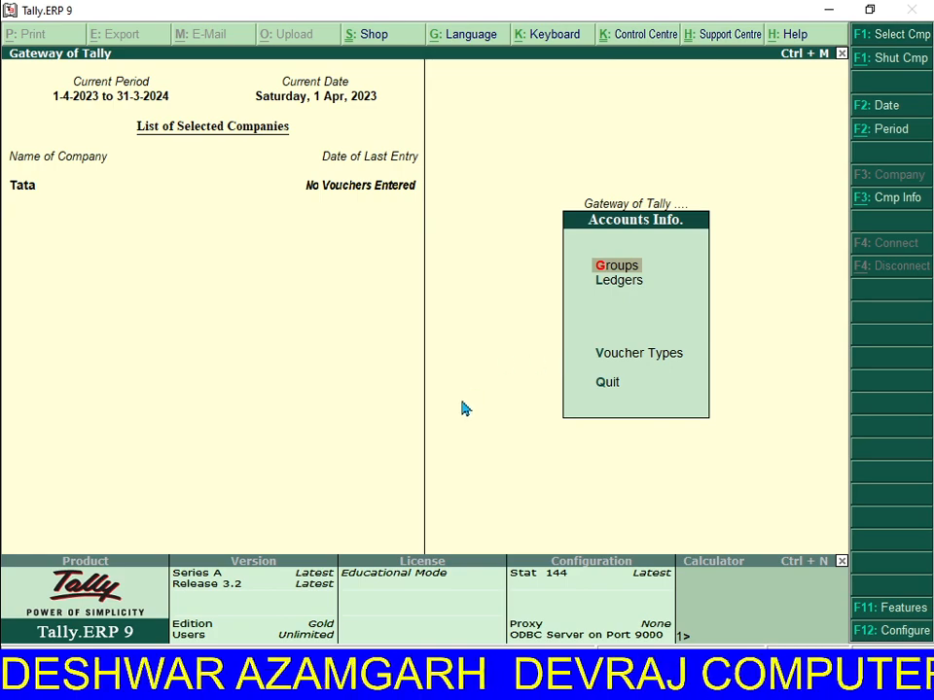
key(ctrl+super+o)
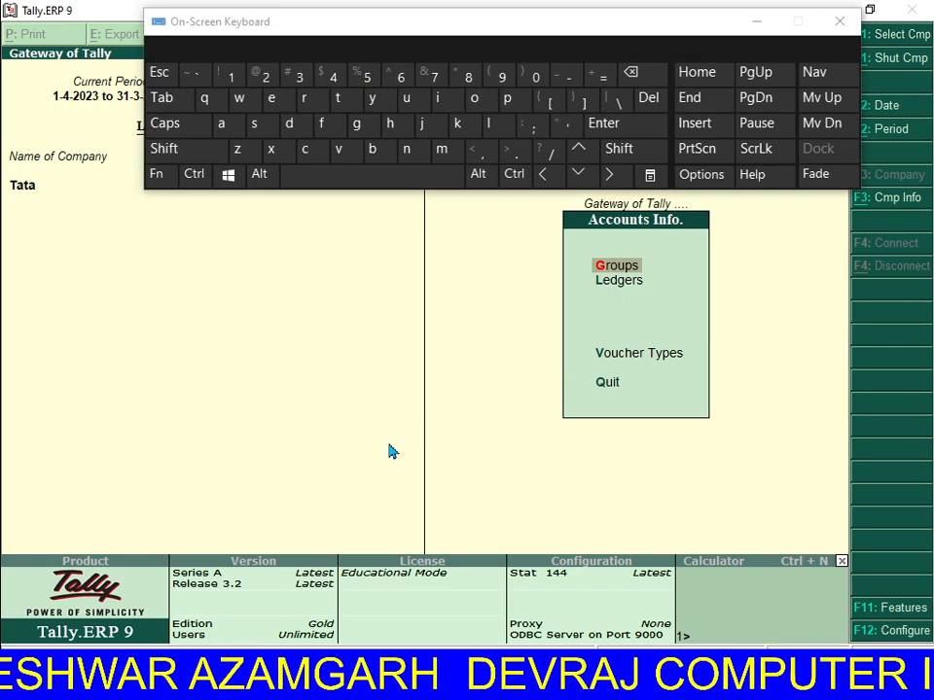
drag(281, 25, 300, 248)
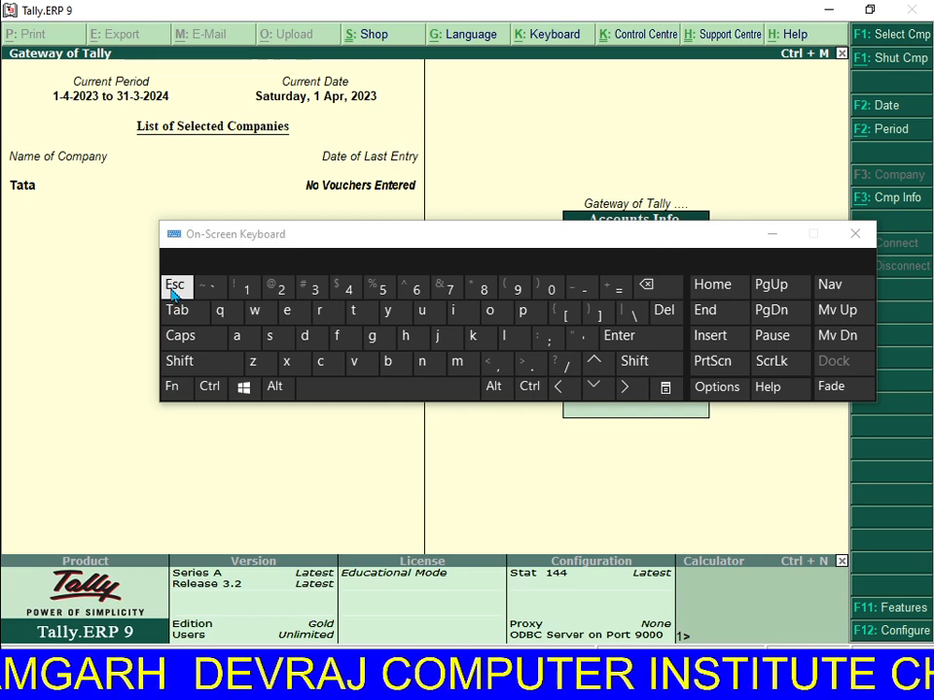
click(855, 244)
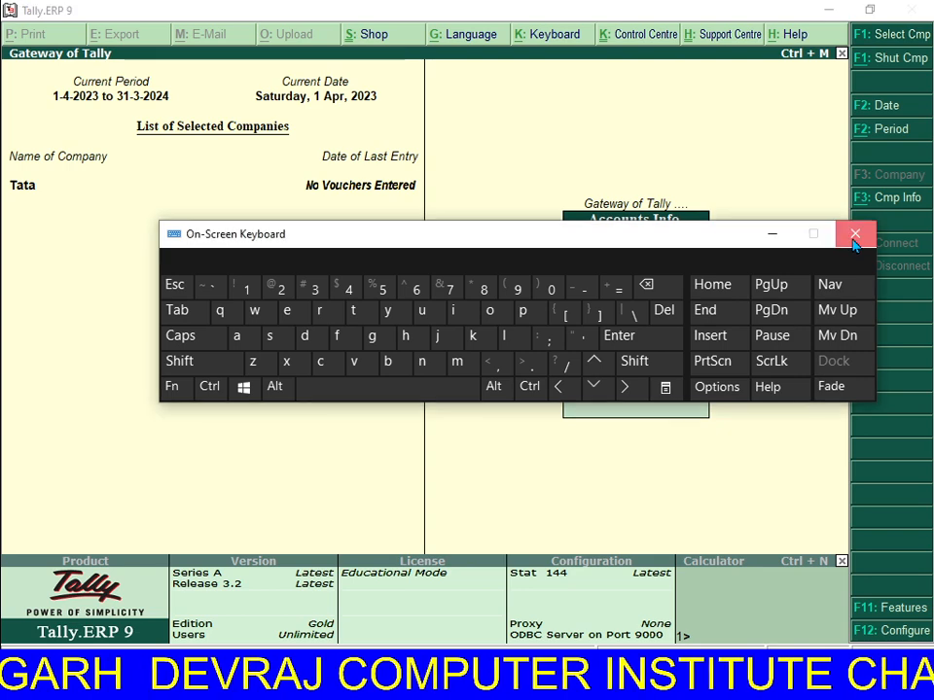
Leave Accounts Info and open the creation form for a single stock group in Inventory Info.
key(Escape)
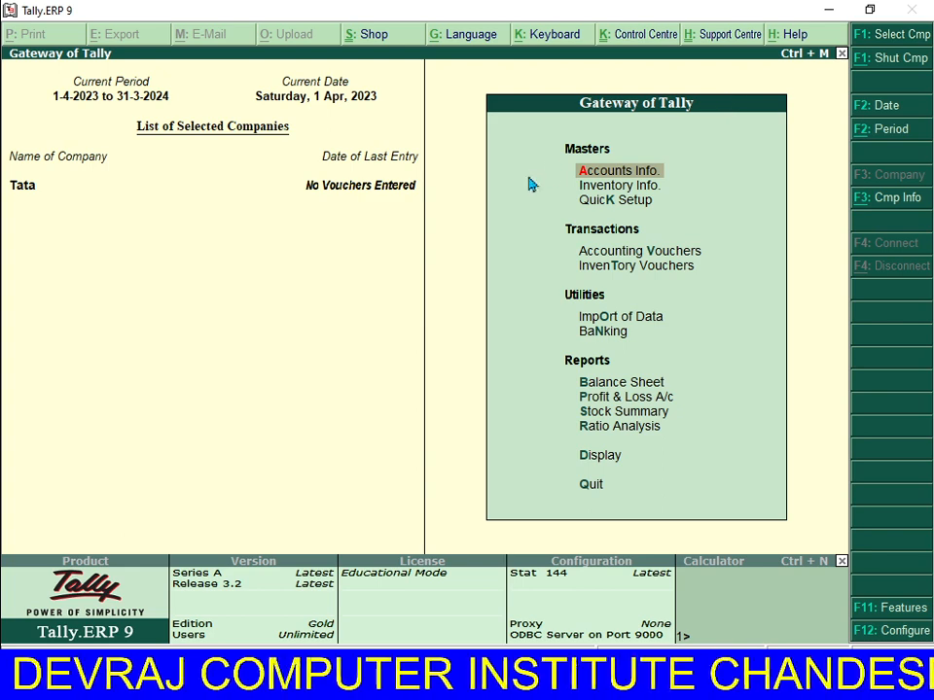
click(592, 186)
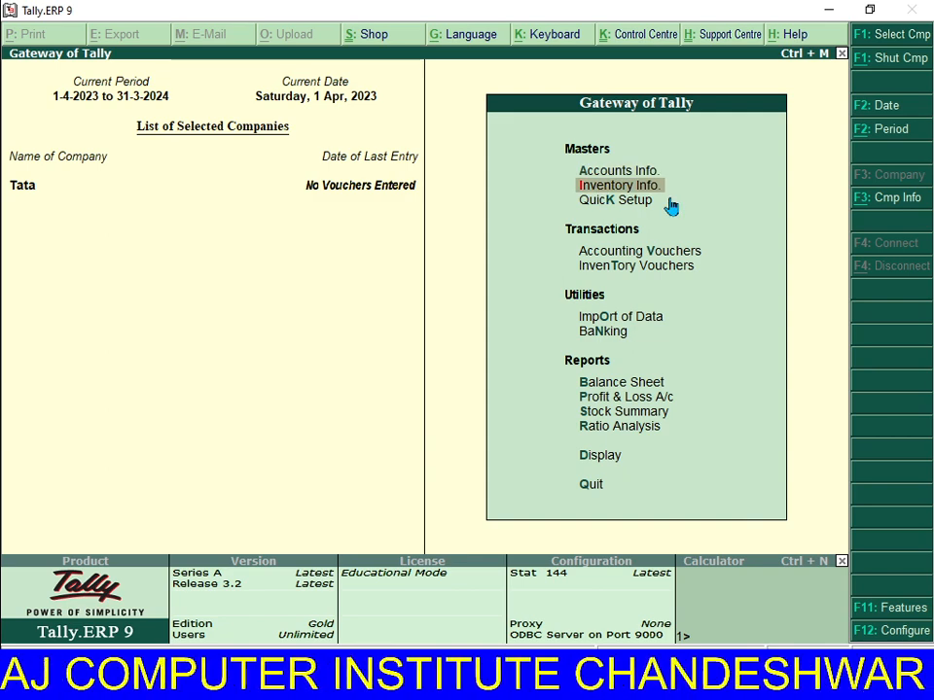
key(Return)
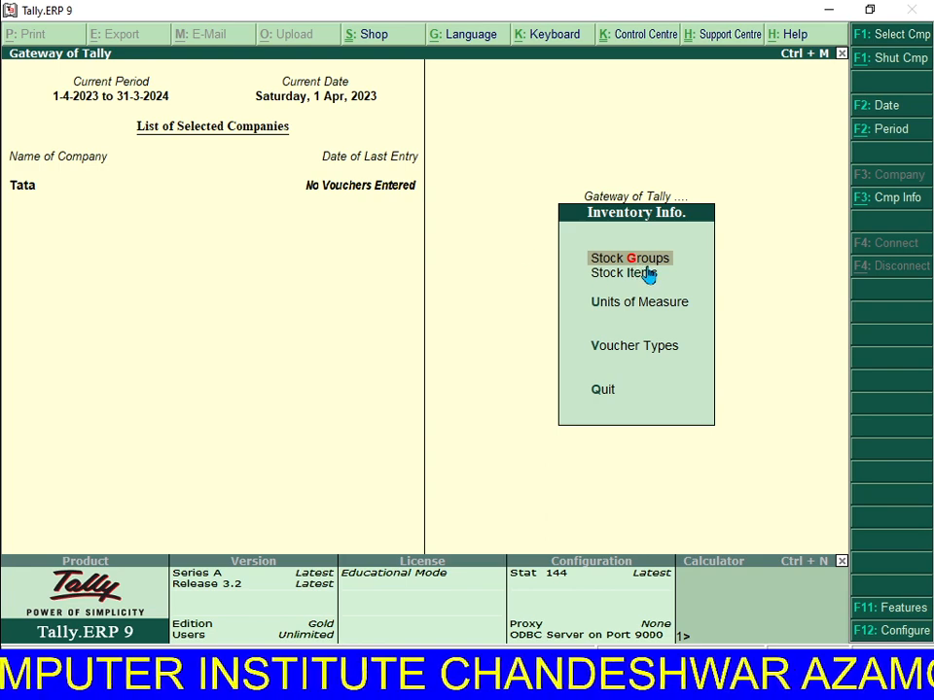
key(Return)
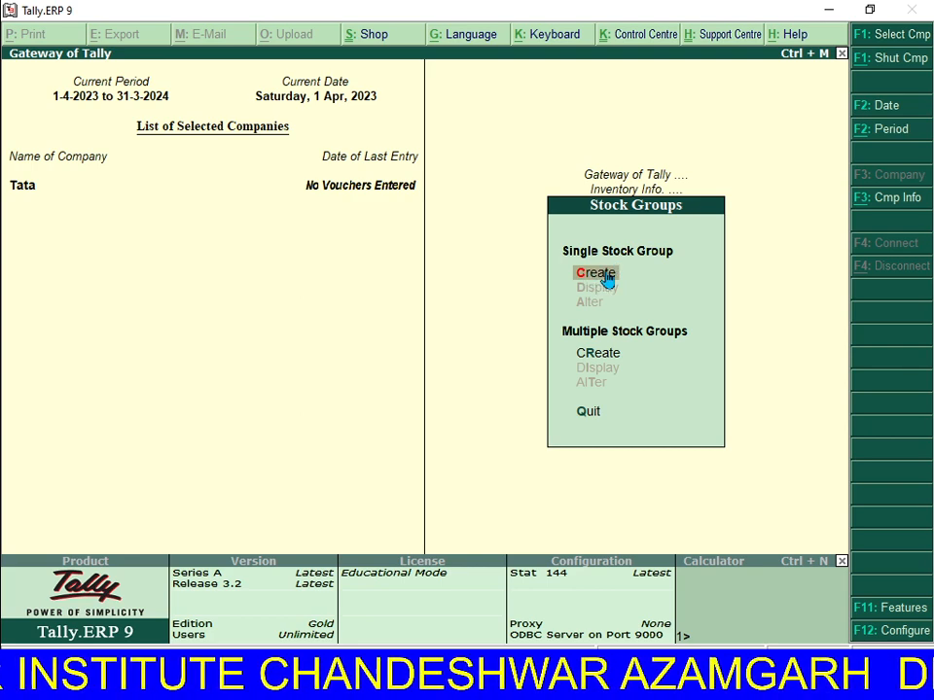
click(607, 279)
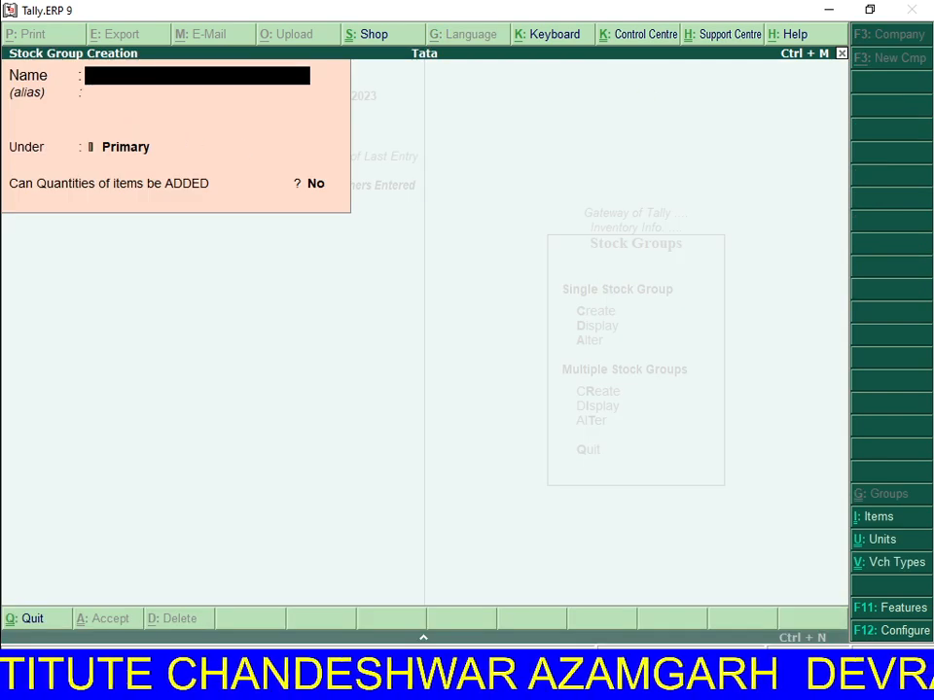
Create the stock group Shoping under Primary, keep adding of item quantities at No, and save it.
text(Shop)
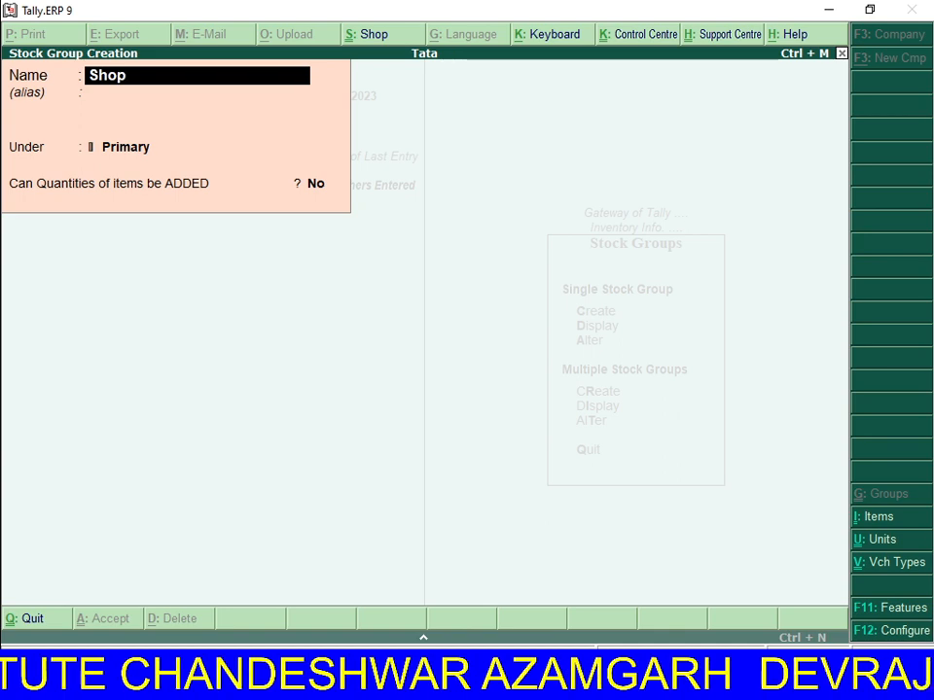
text(ingh)
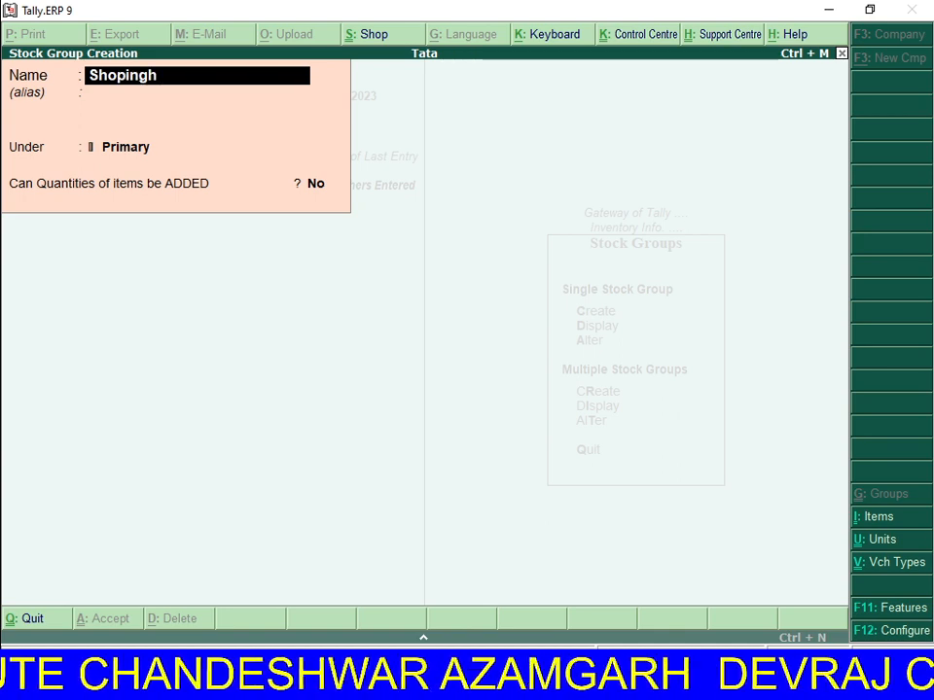
key(BackSpace)
key(Return)
key(Return)
key(Return)
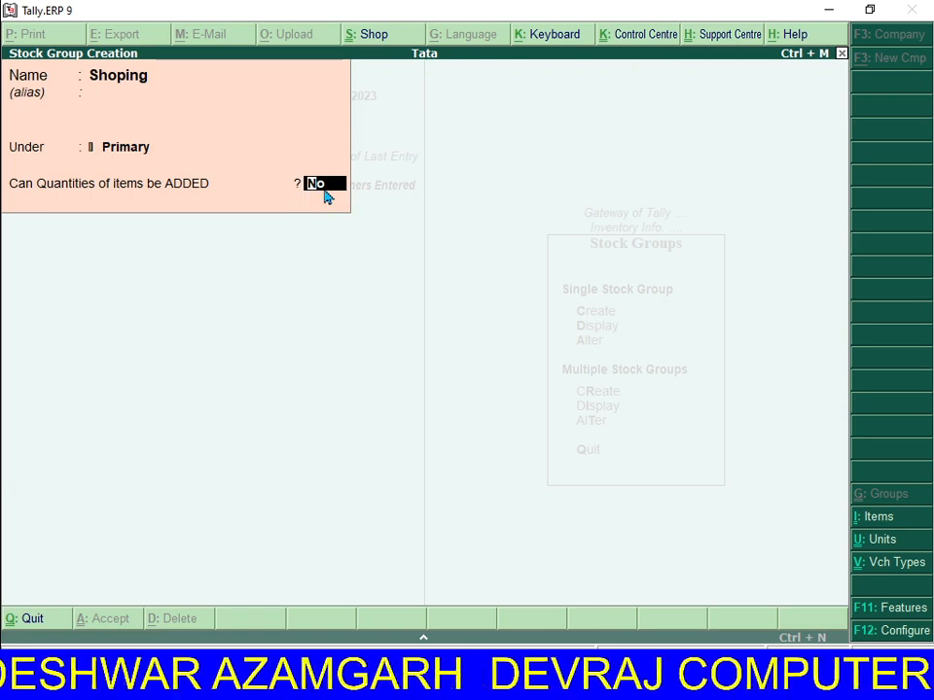
key(Return)
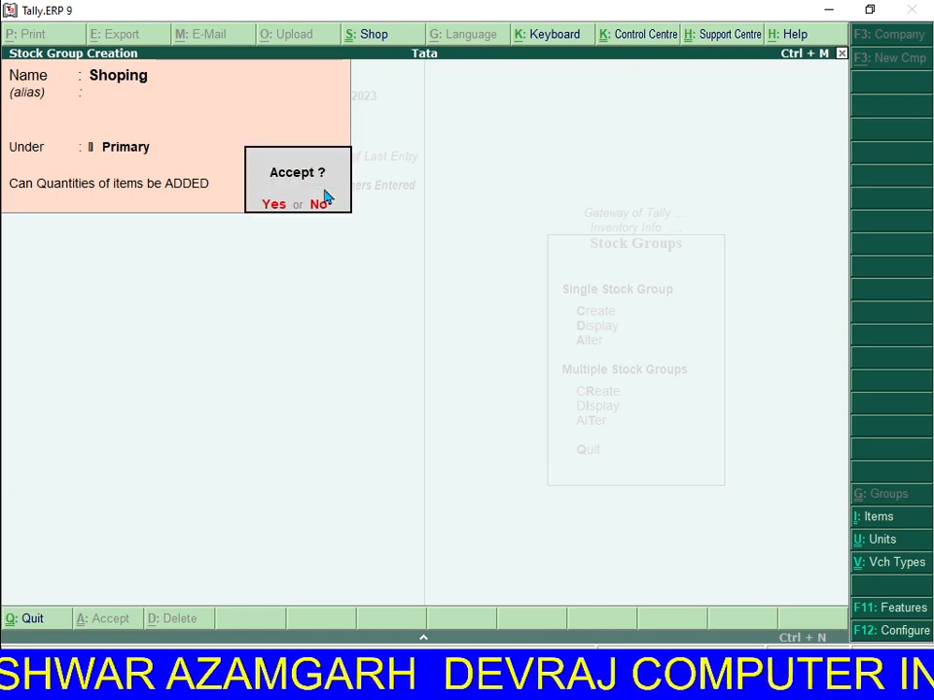
key(Escape)
Leave stock group creation and open the creation form for a unit of measure in Inventory Info.
key(Escape)
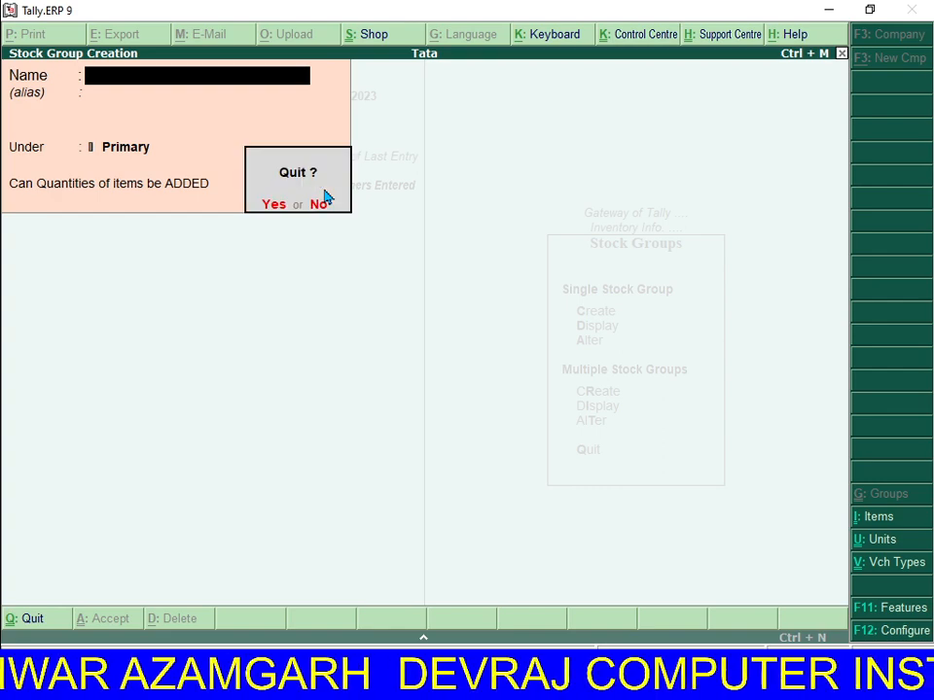
key(y)
key(Escape)
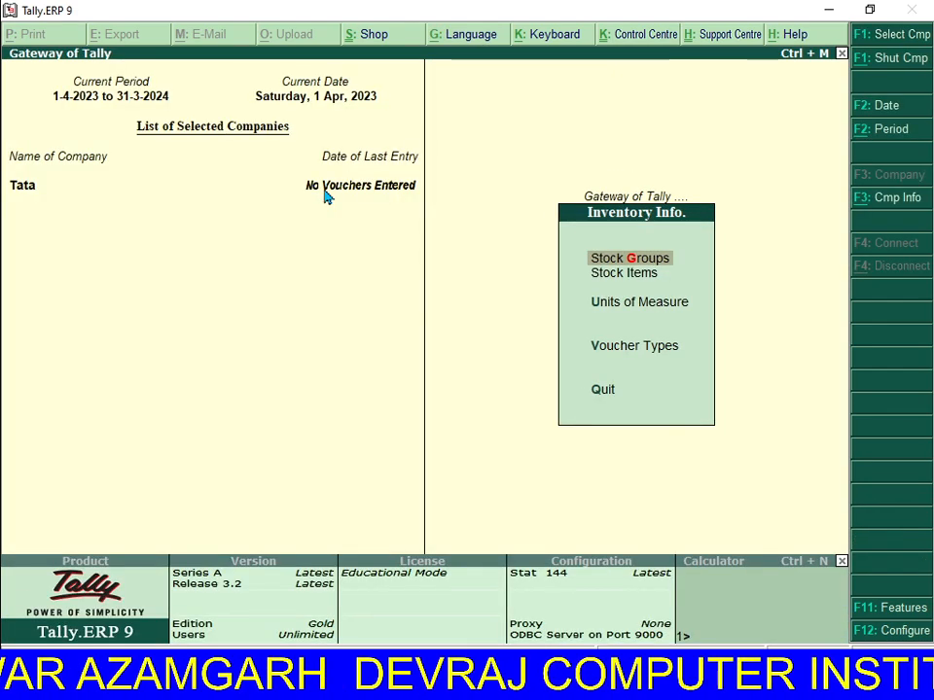
key(Escape)
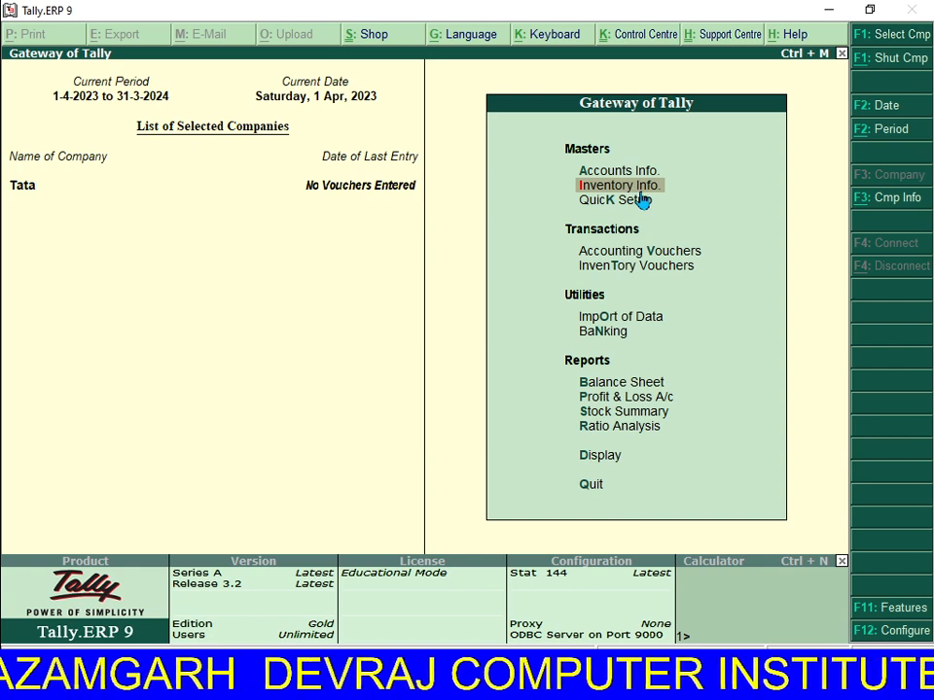
key(Return)
key(Down)
key(Down)
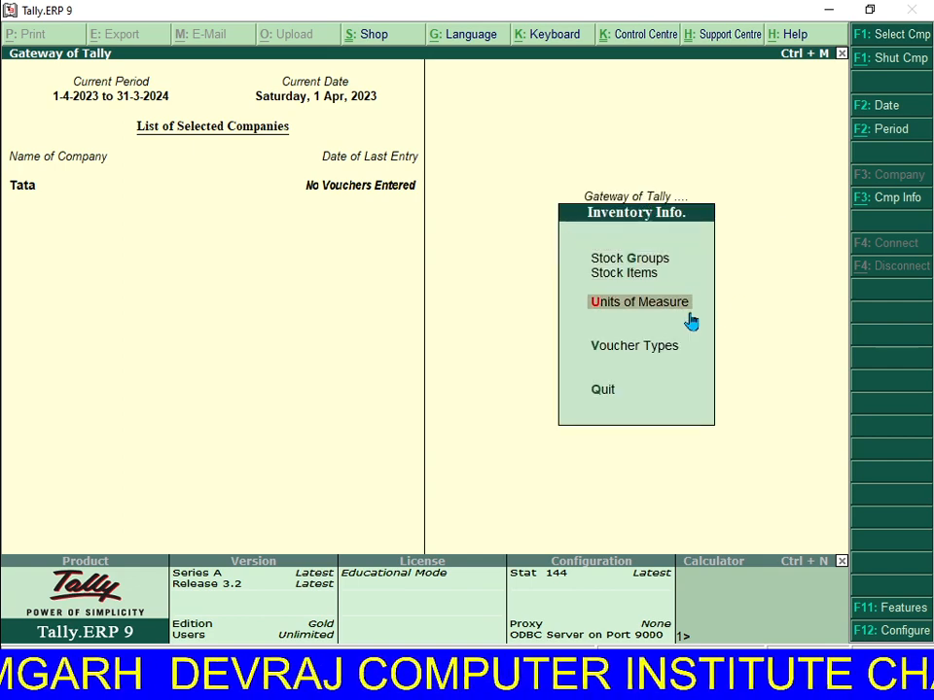
key(Return)
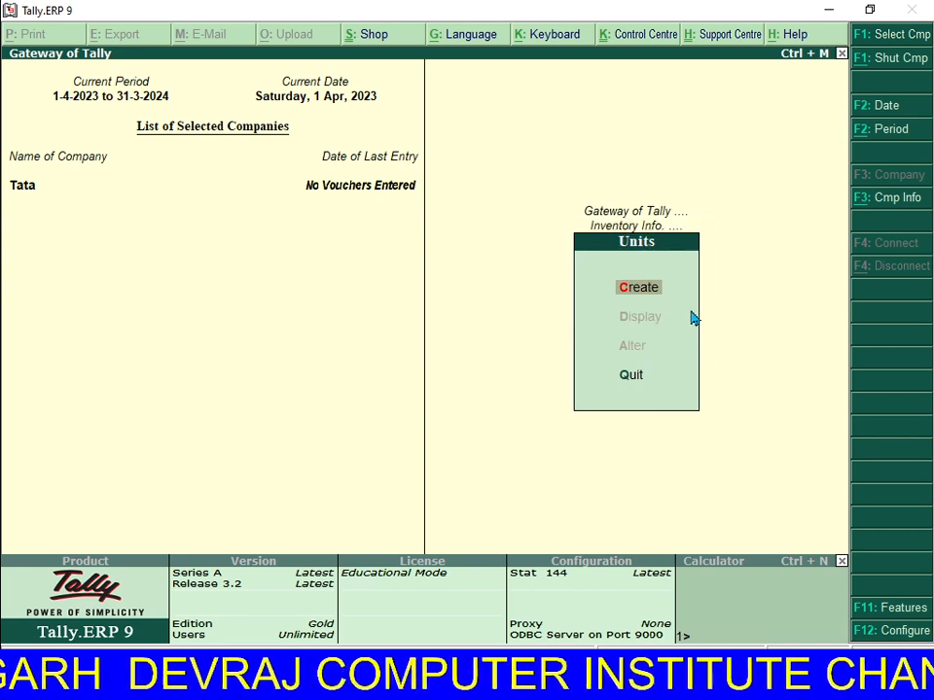
key(Return)
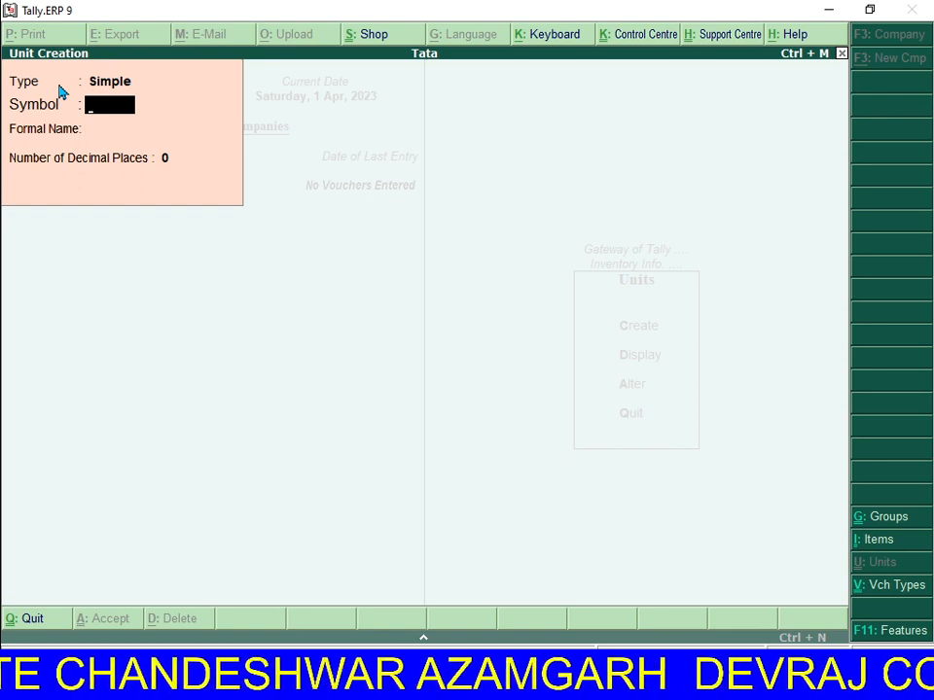
Create the simple unit pic without a formal name, keeping 0 decimal places, and save it.
text(pic)
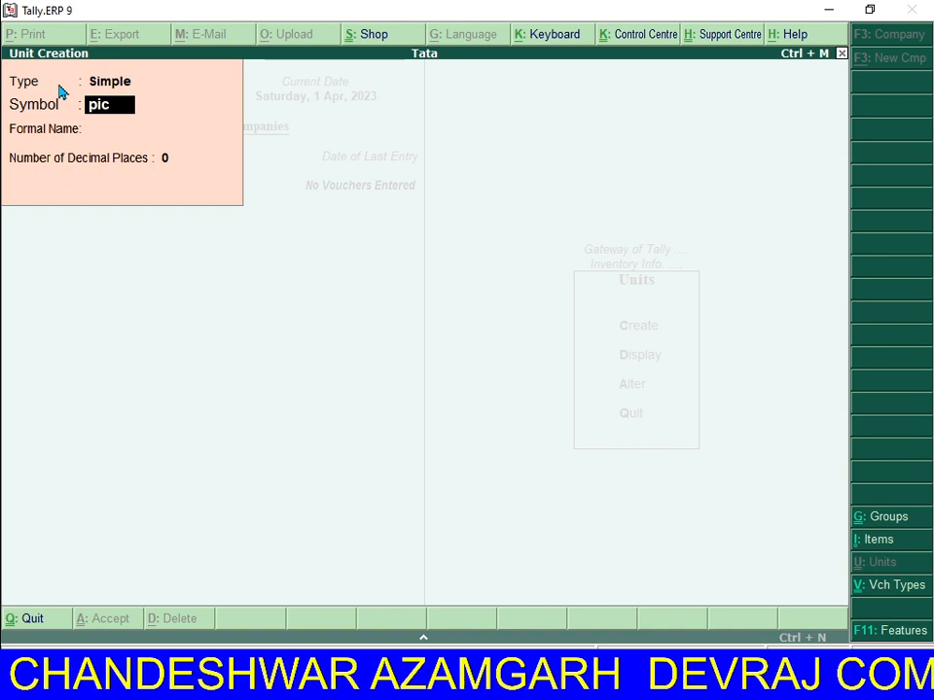
key(Return)
key(Return)
key(BackSpace)
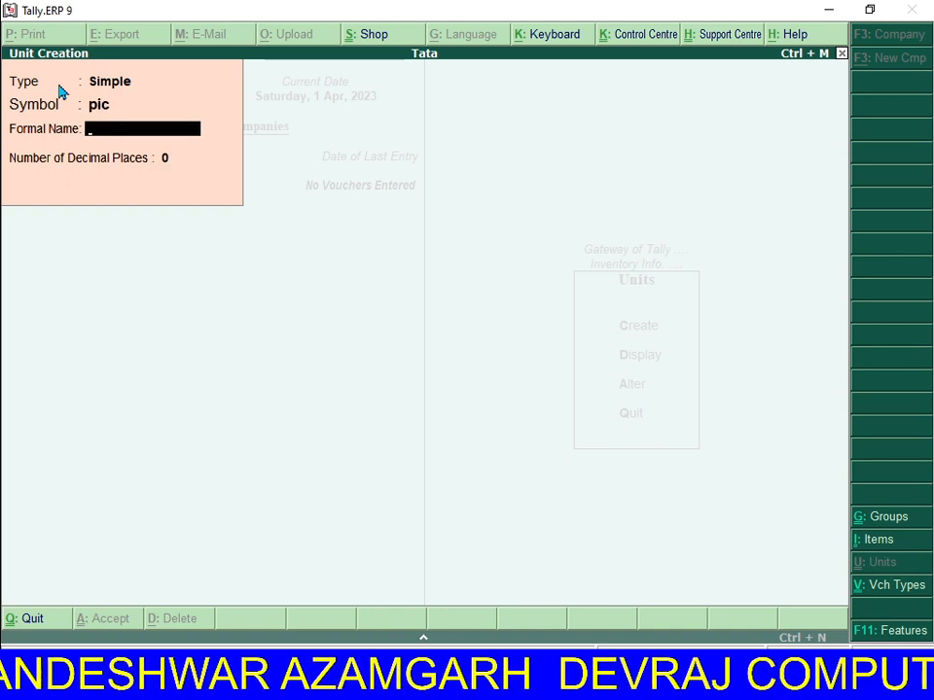
key(Return)
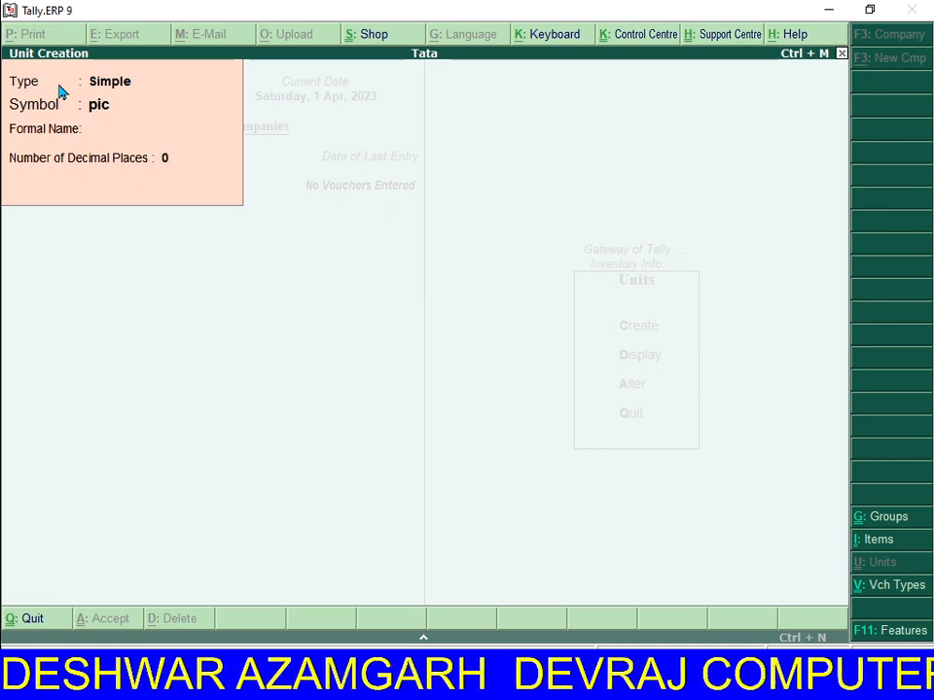
key(n)
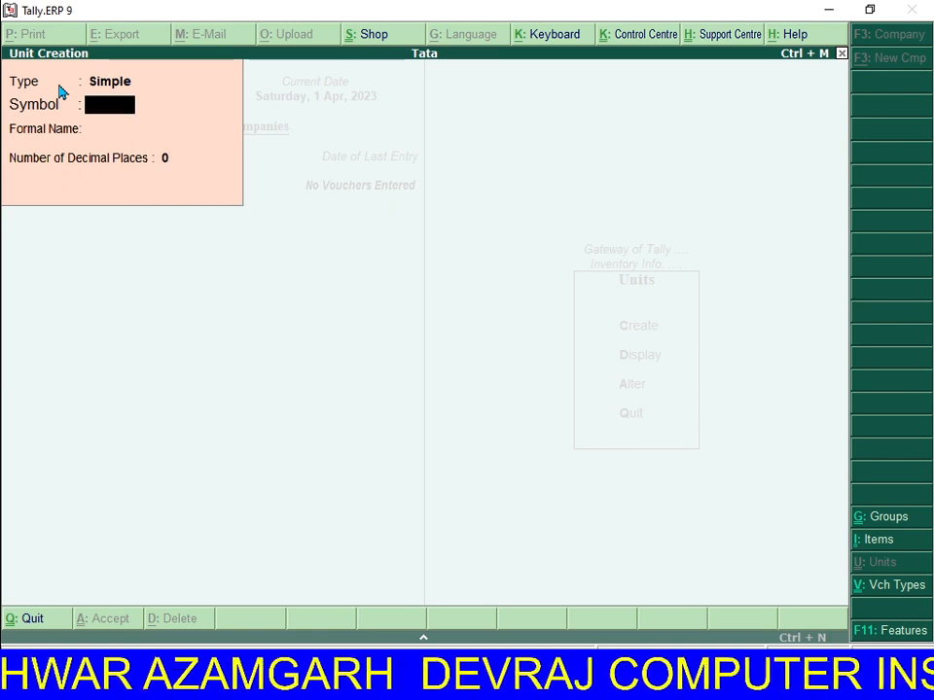
Create the simple unit kg with the formal name Killo Gram and 0 decimal places, and save it.
text(kg)
key(Return)
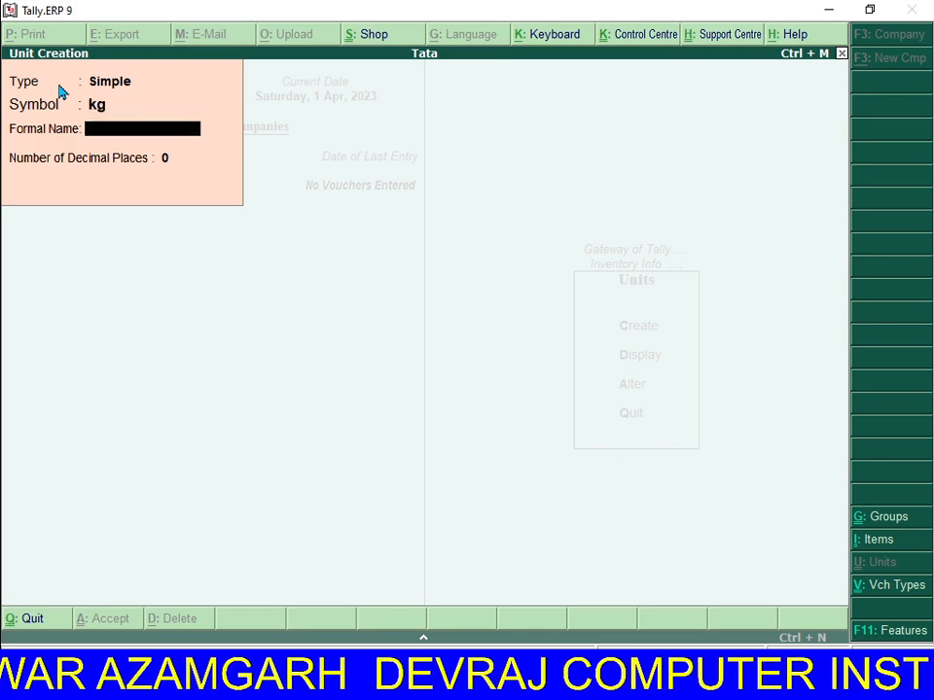
text(Killo)
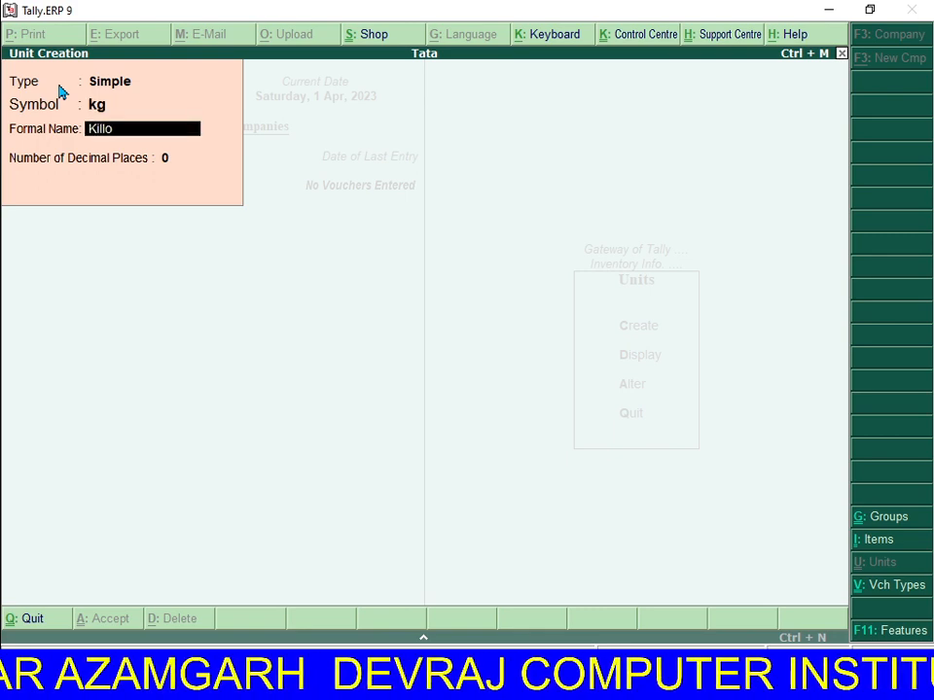
text( G)
text(m)
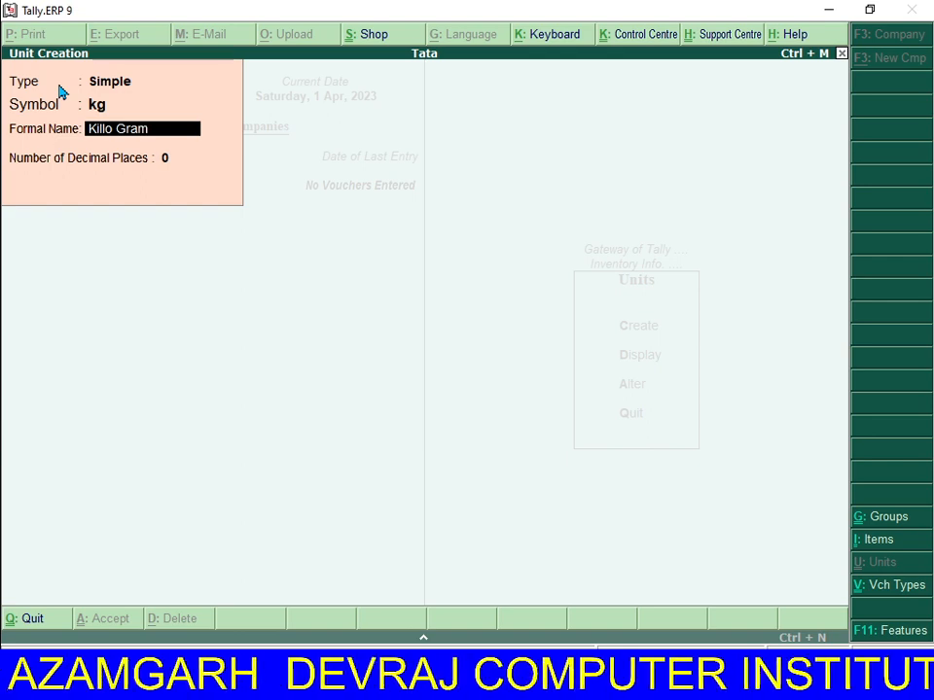
key(Return)
key(Return)
key(Return)
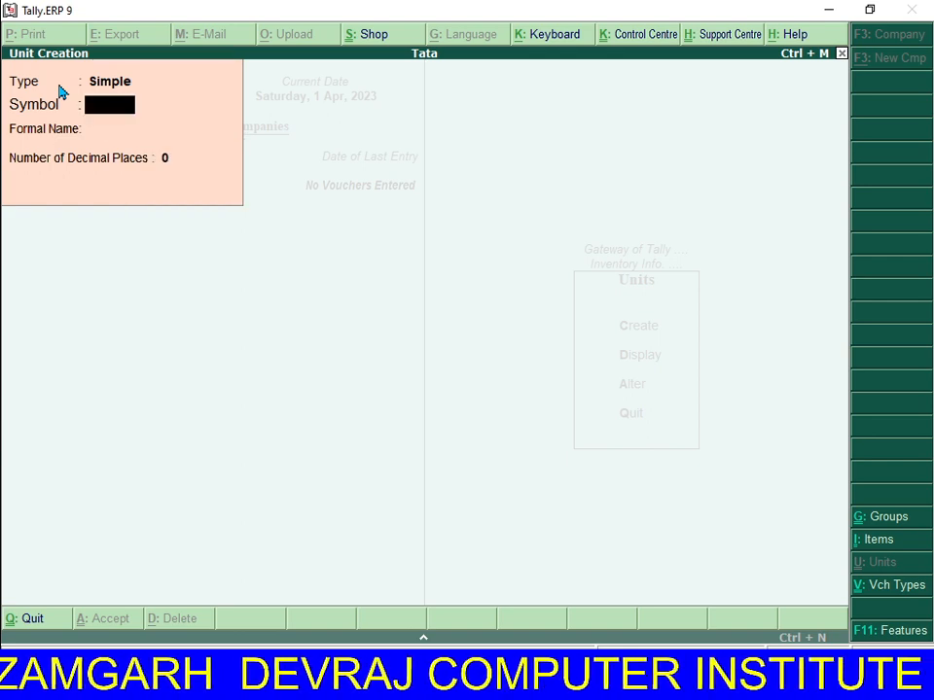
Leave unit creation and open the creation form for a single stock item in Inventory Info.
key(Escape)
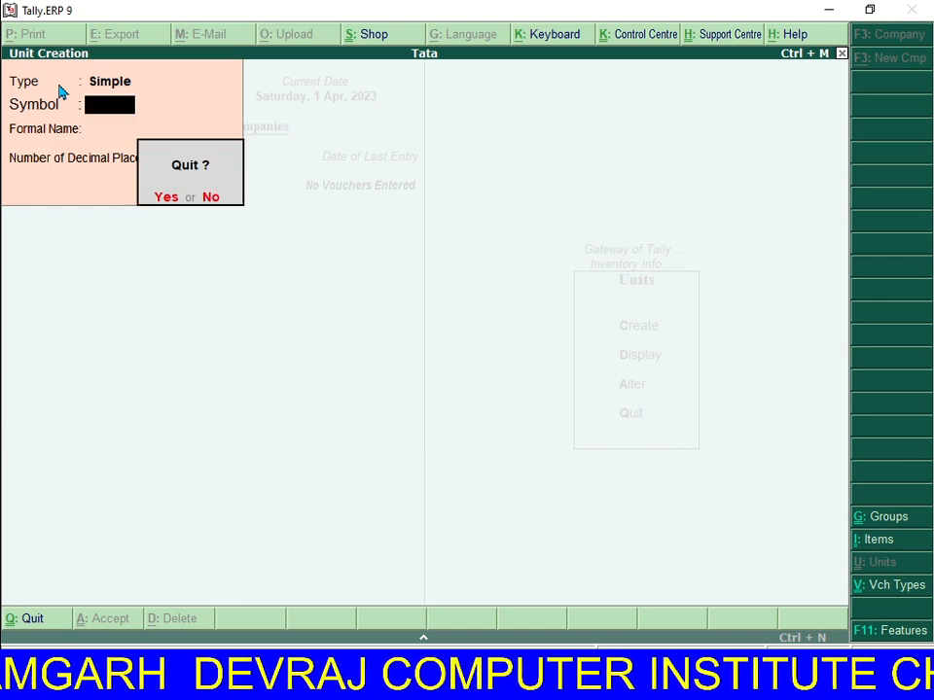
key(Return)
key(Escape)
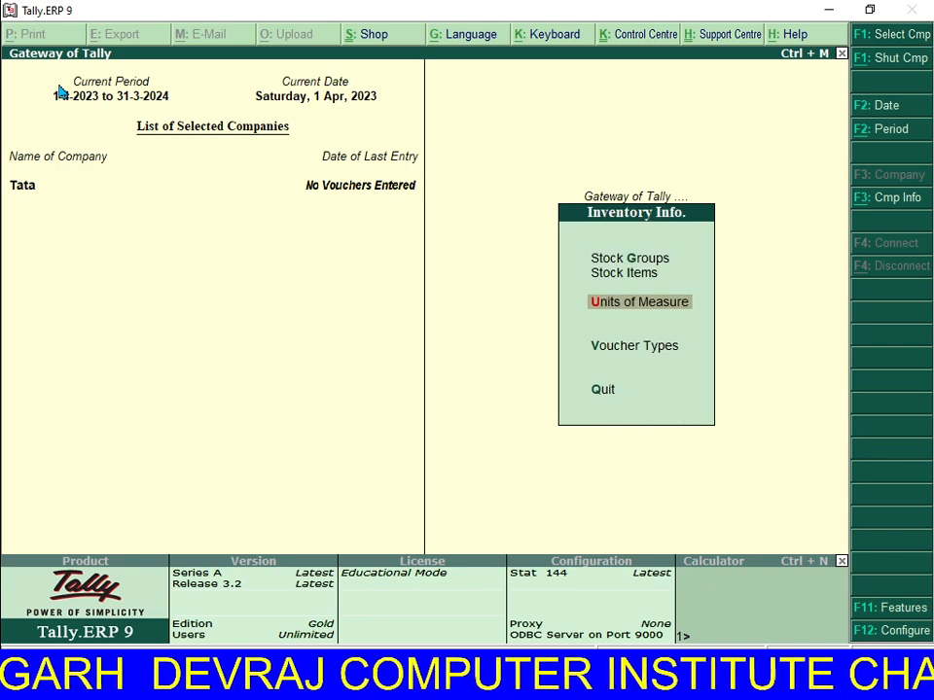
key(Escape)
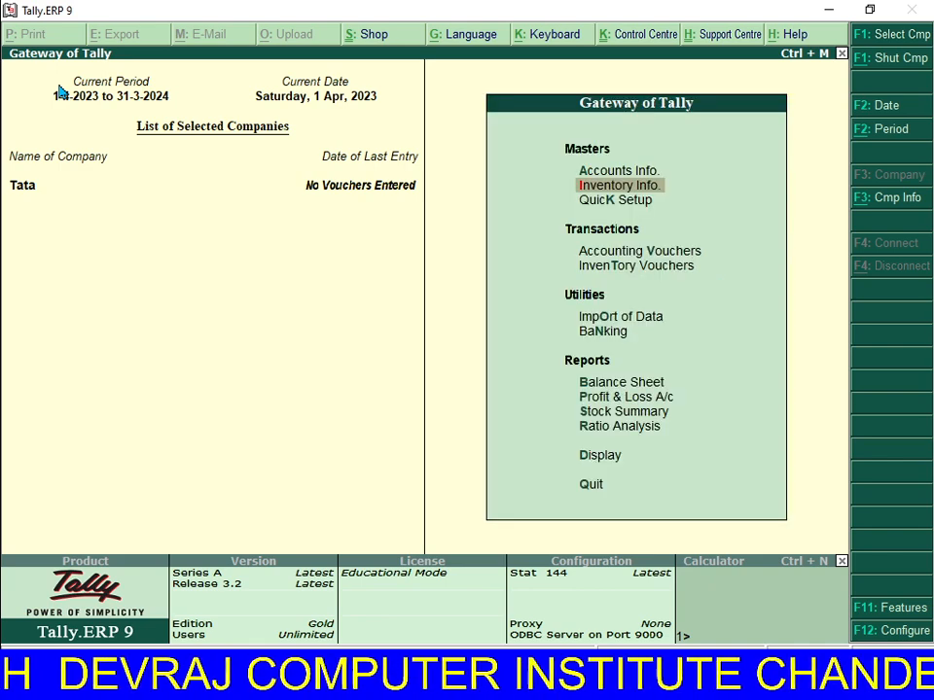
key(Return)
key(Down)
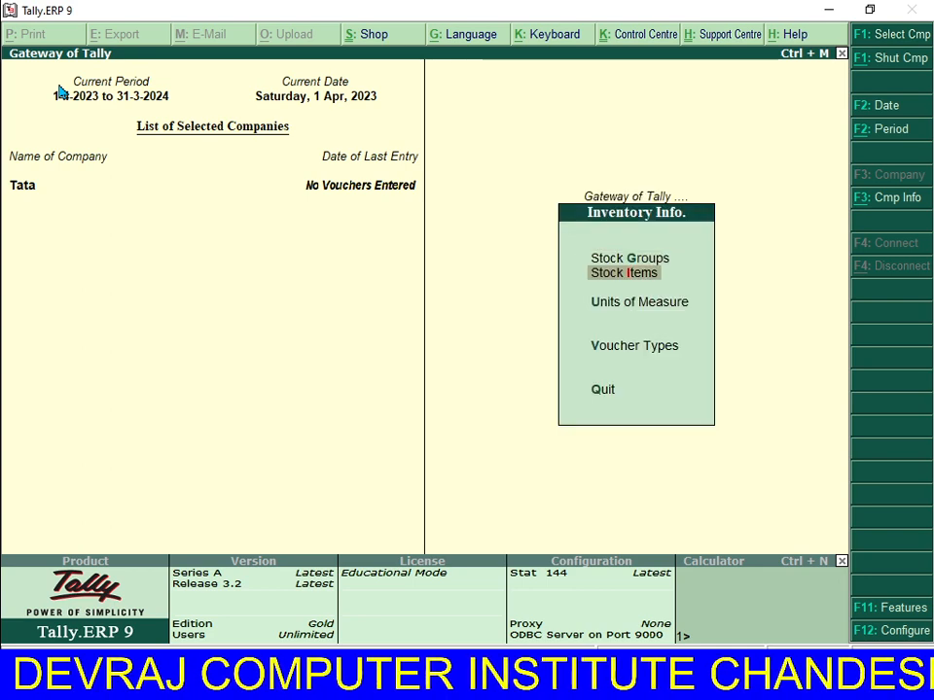
click(642, 281)
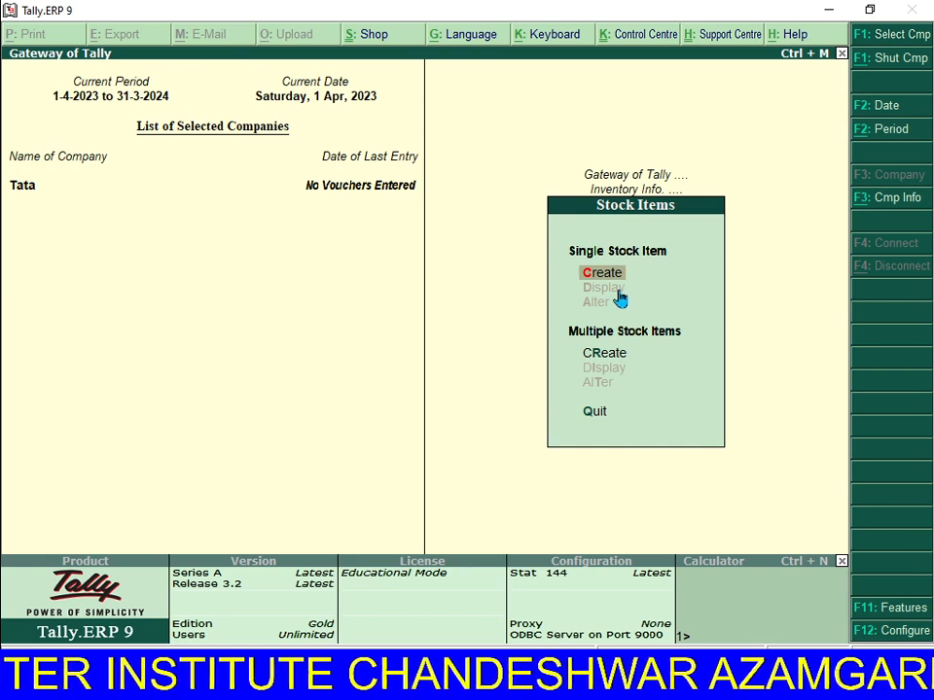
key(Return)
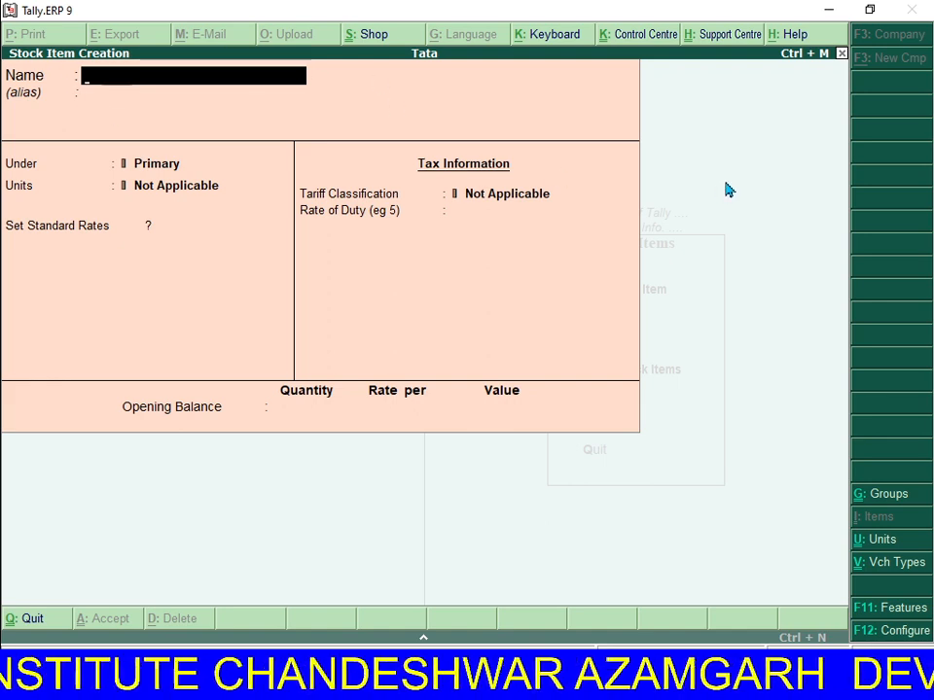
Name the new stock item Rice, place it under the Shoping group and set its unit to kg.
text(Rice)
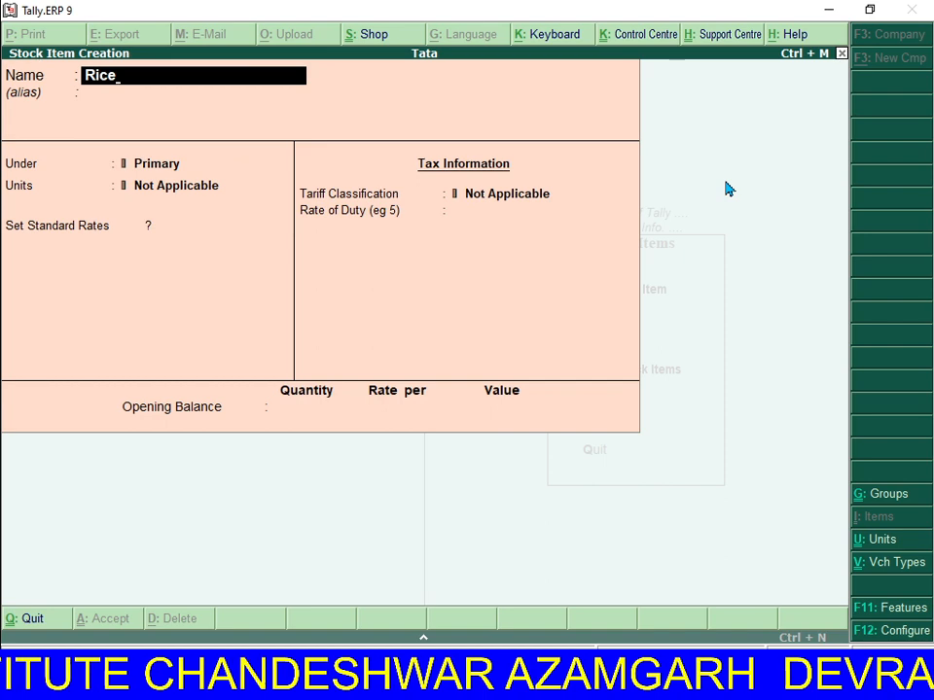
key(Return)
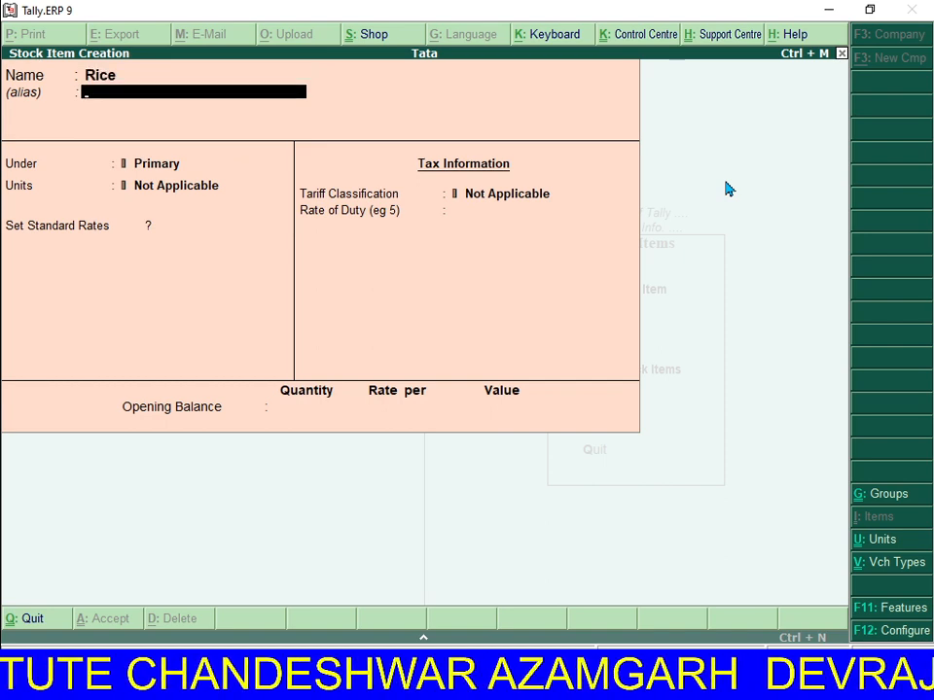
key(Return)
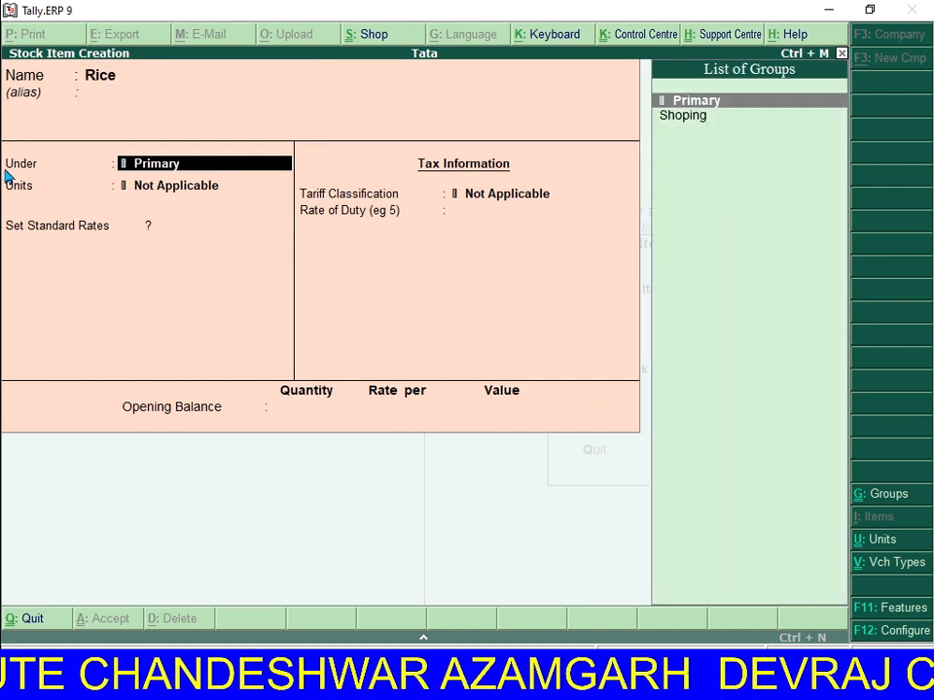
click(698, 120)
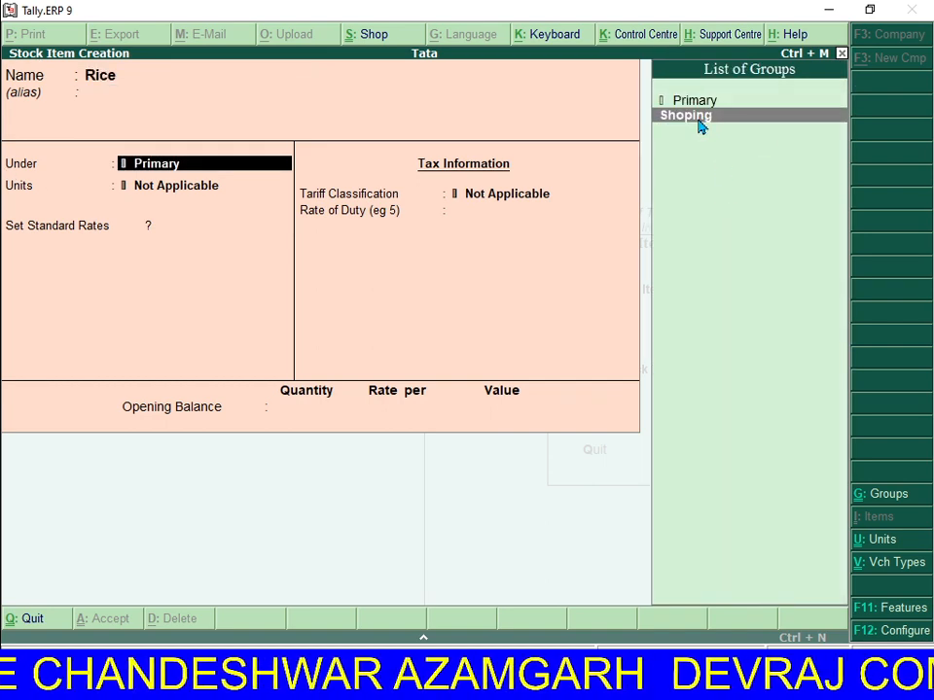
click(699, 121)
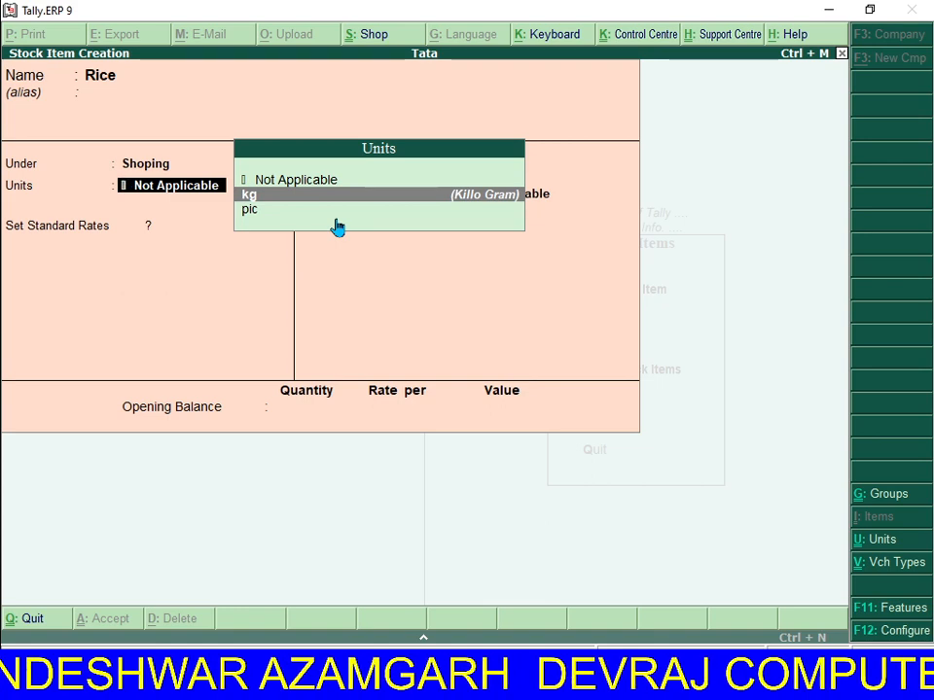
key(Return)
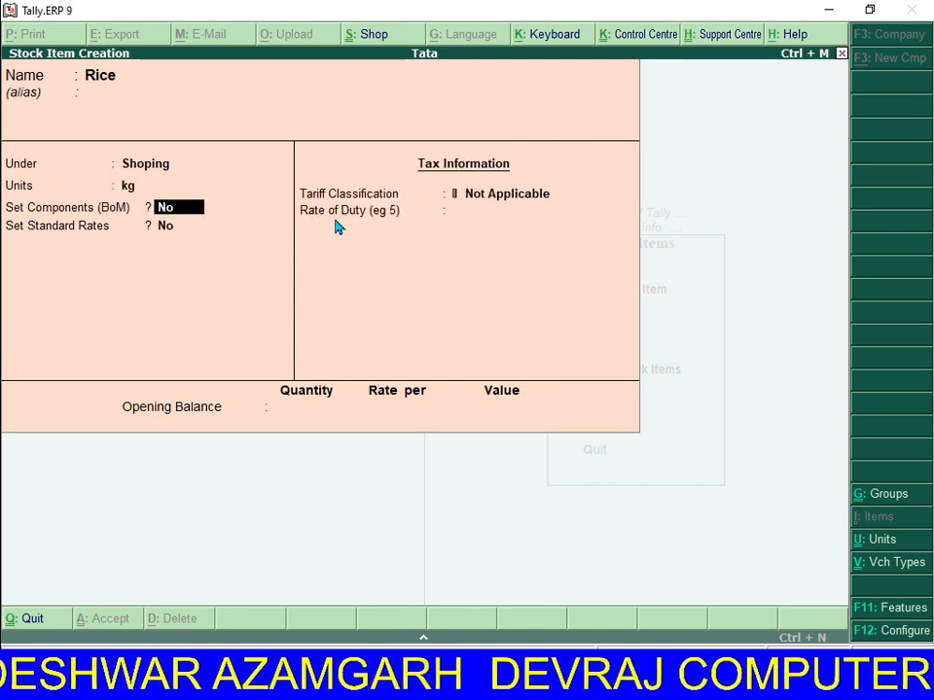
Keep components and standard rates at No, leave the tax details and opening balance at their defaults, and save the Rice item.
key(Return)
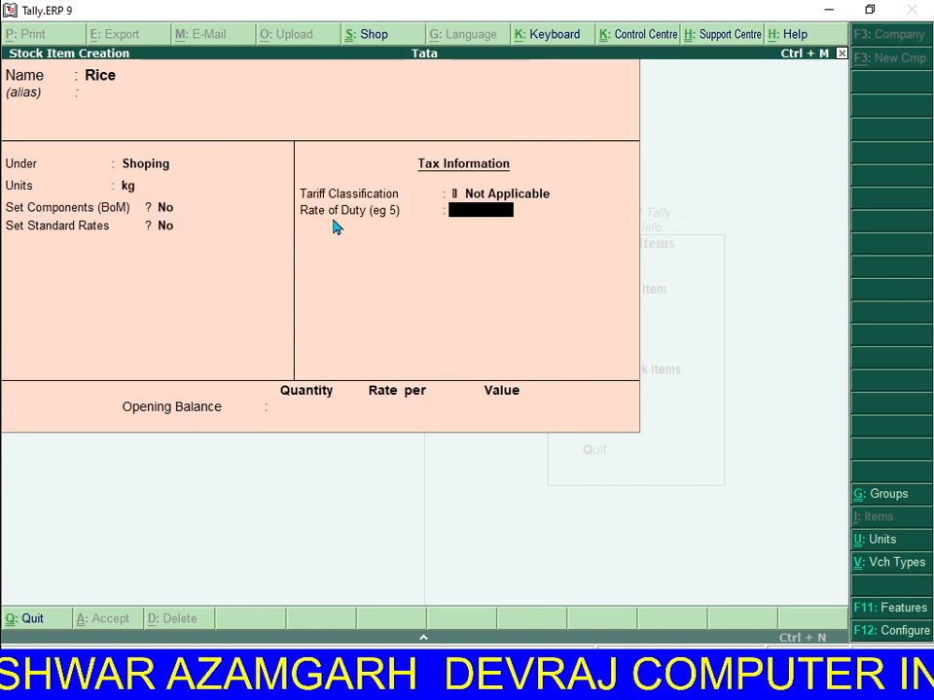
key(Return)
key(Return)
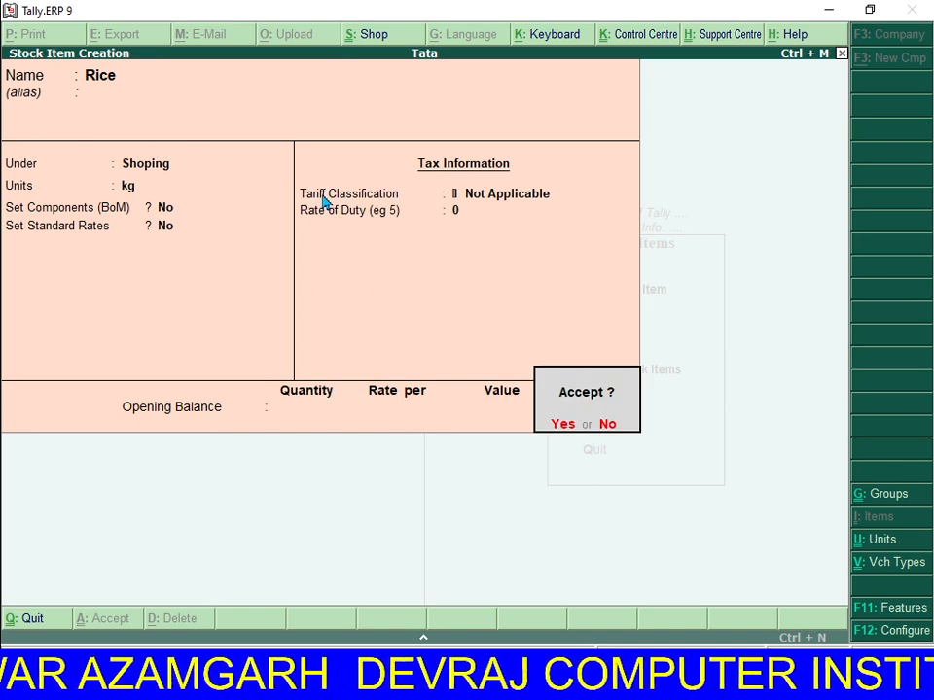
key(Escape)
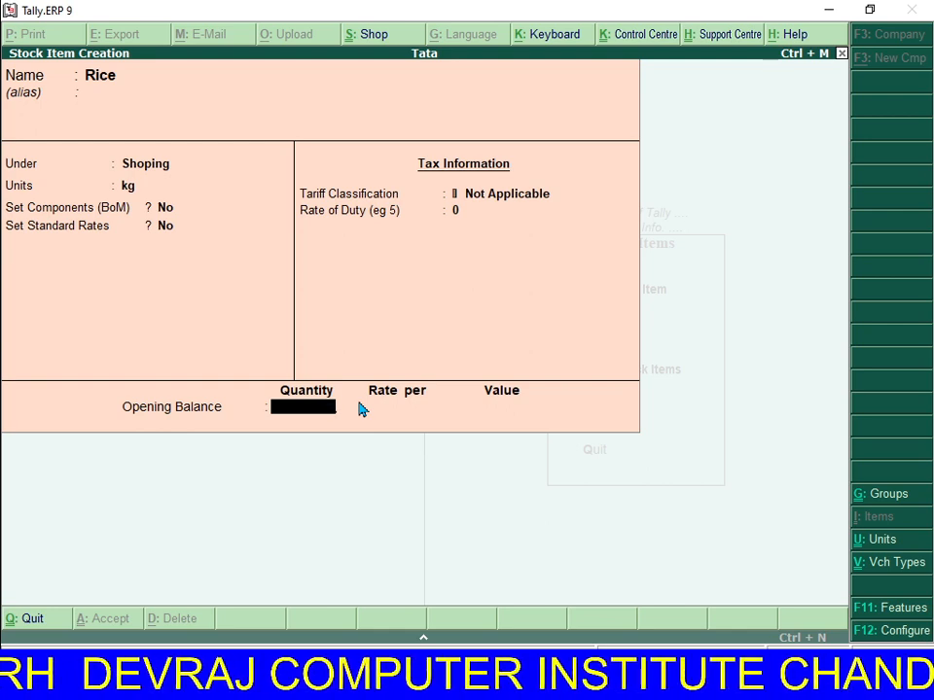
key(Return)
key(Return)
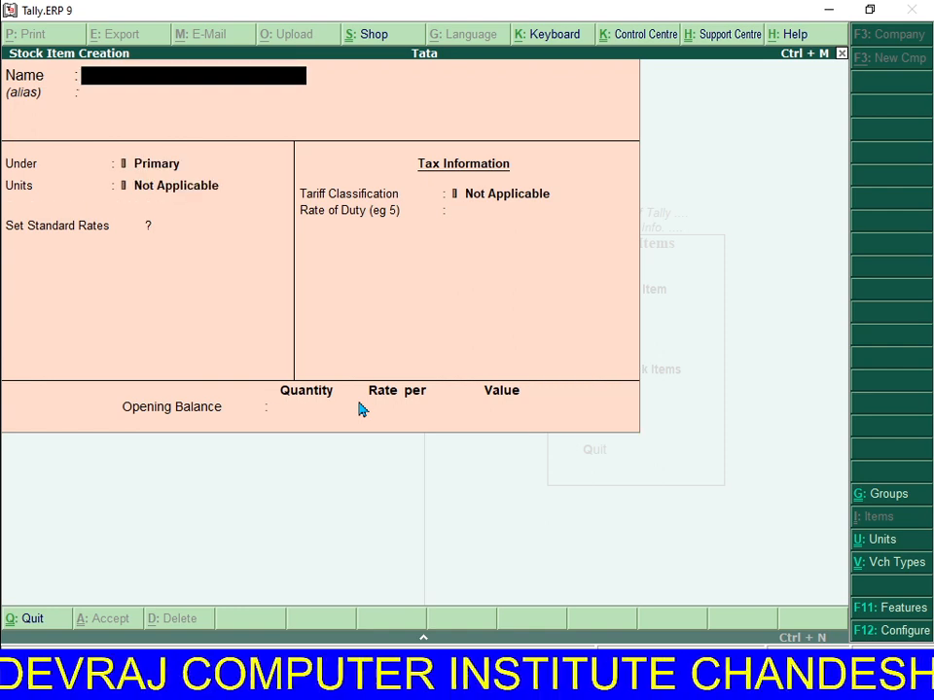
Name the new stock item Book, place it under the Shoping group and set its unit to pic.
text(Bi)
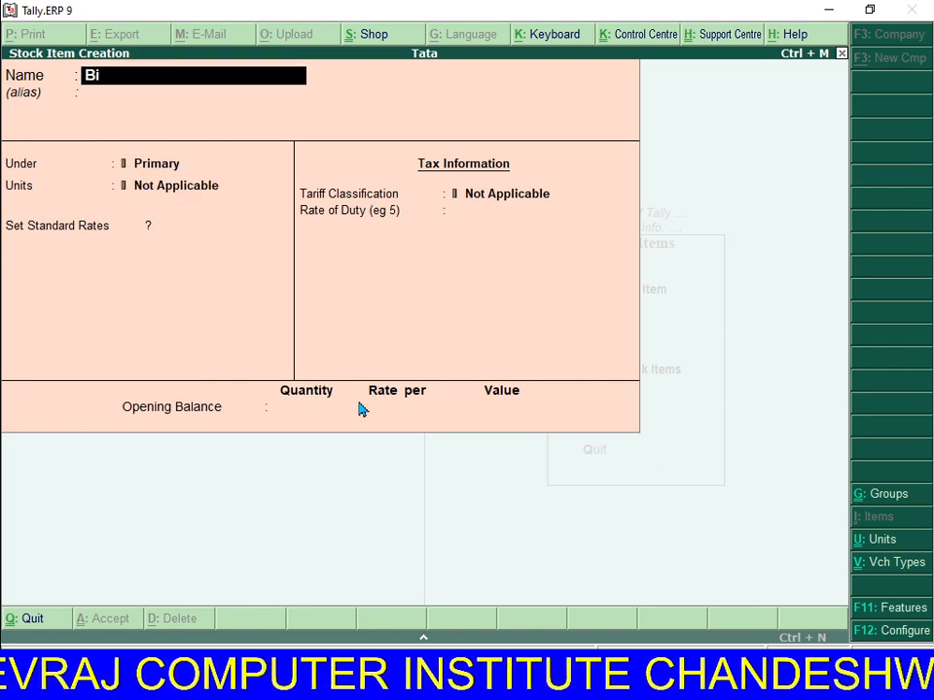
key(BackSpace)
text(ook)
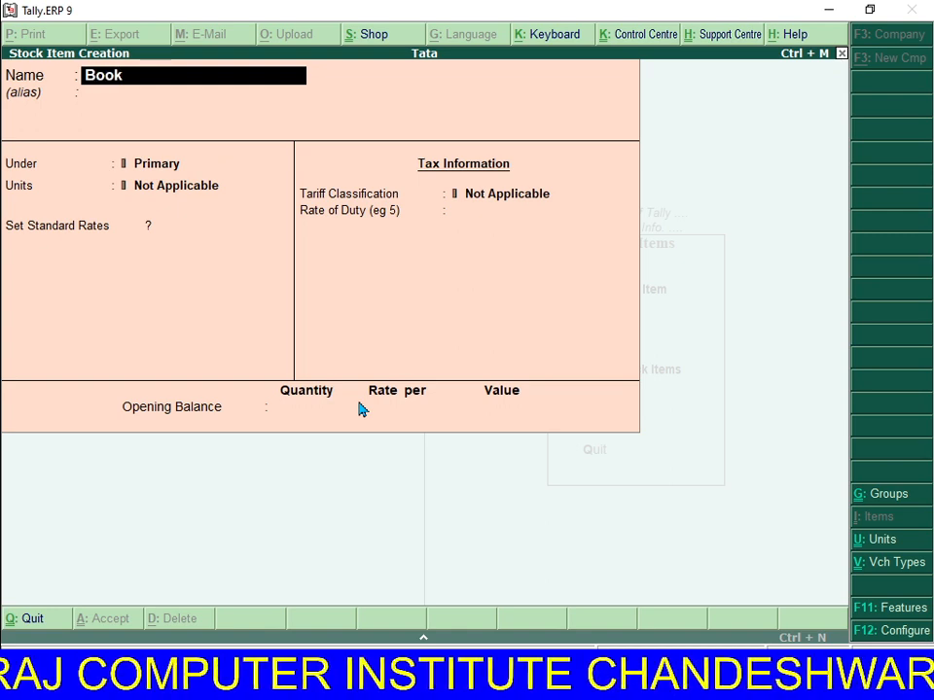
key(Return)
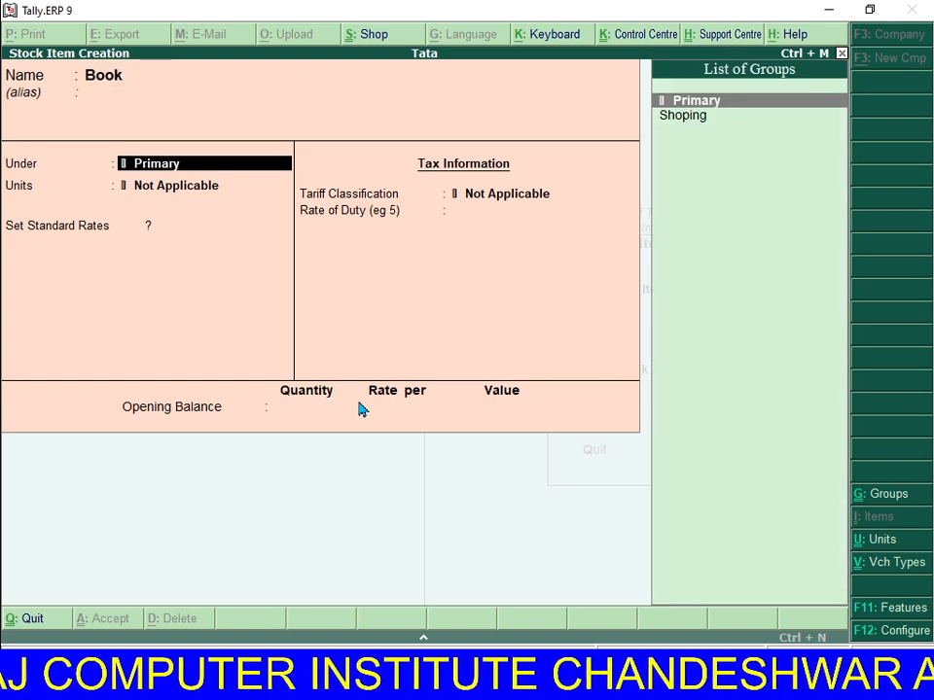
key(Down)
key(Return)
key(Down)
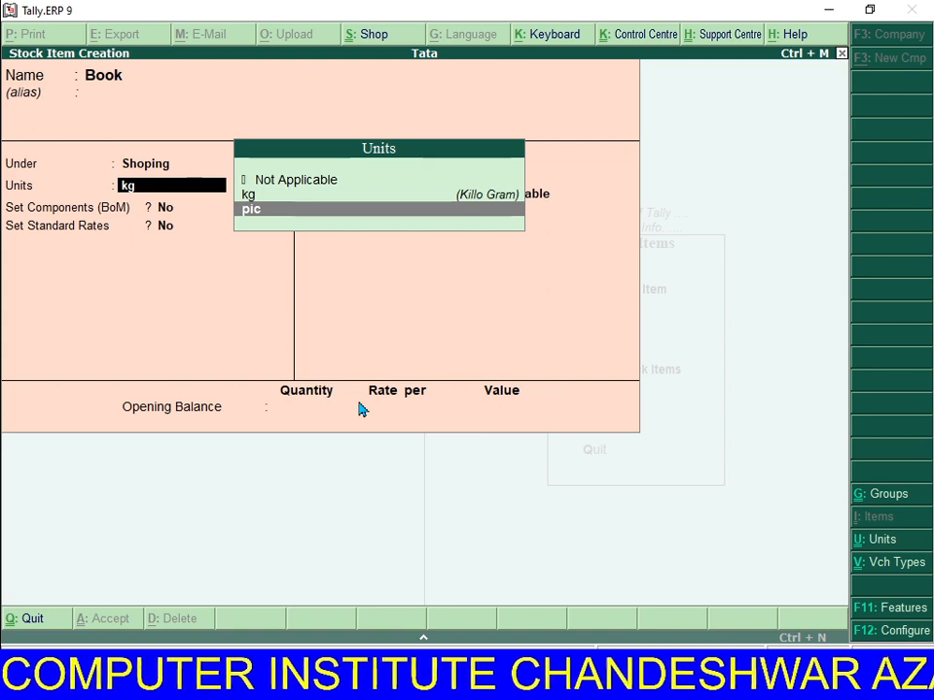
key(Return)
Leave the Book item's components, standard rates and tax details at their defaults and save it.
key(Return)
key(Return)
key(Return)
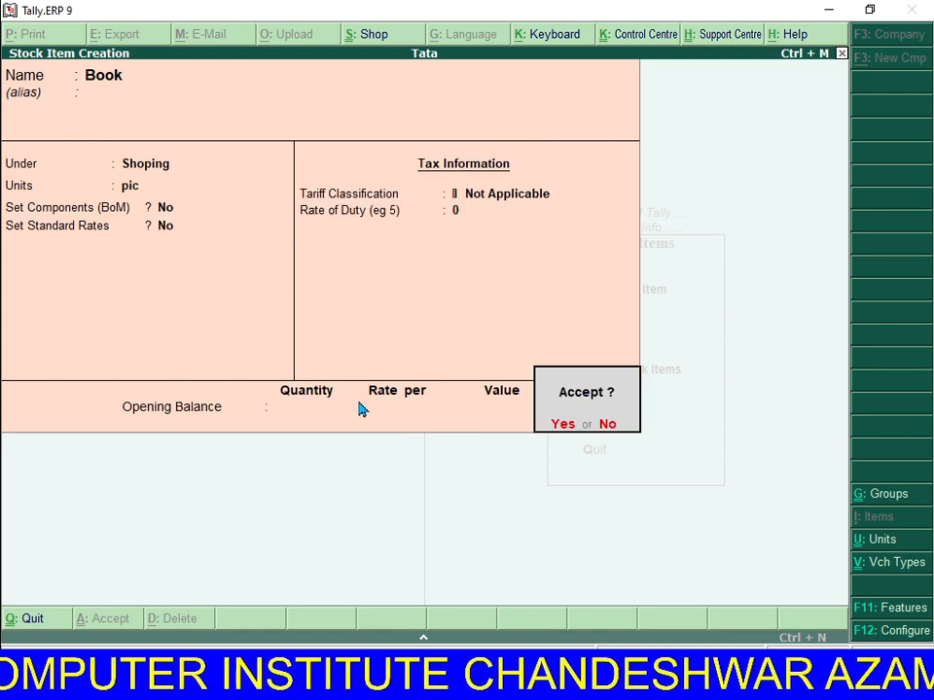
key(Return)
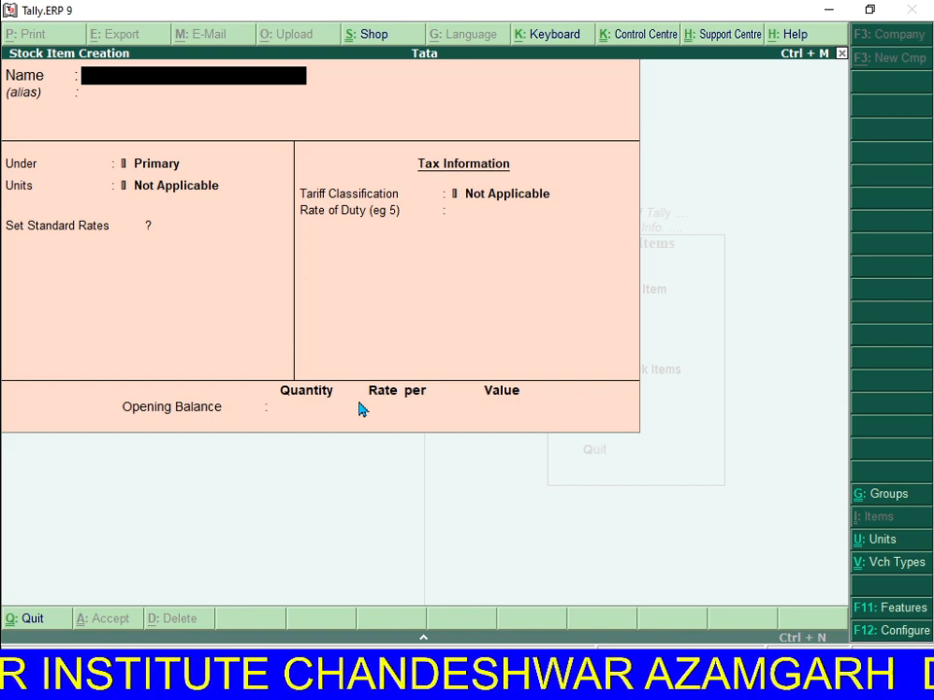
Try to reuse the existing names Book and Rice for another new stock item.
text(Book)
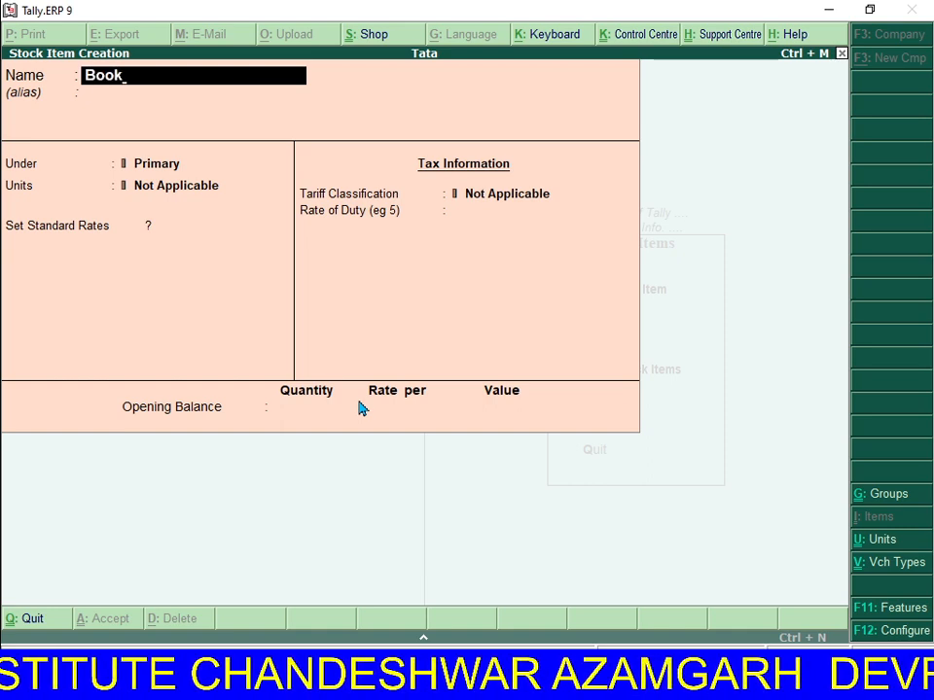
key(Return)
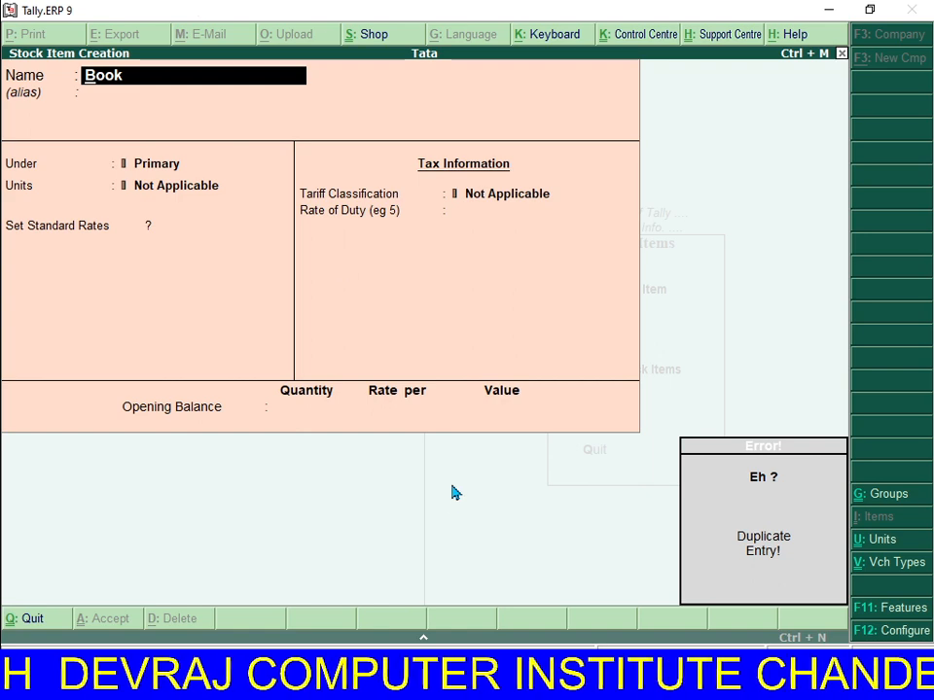
key(BackSpace)
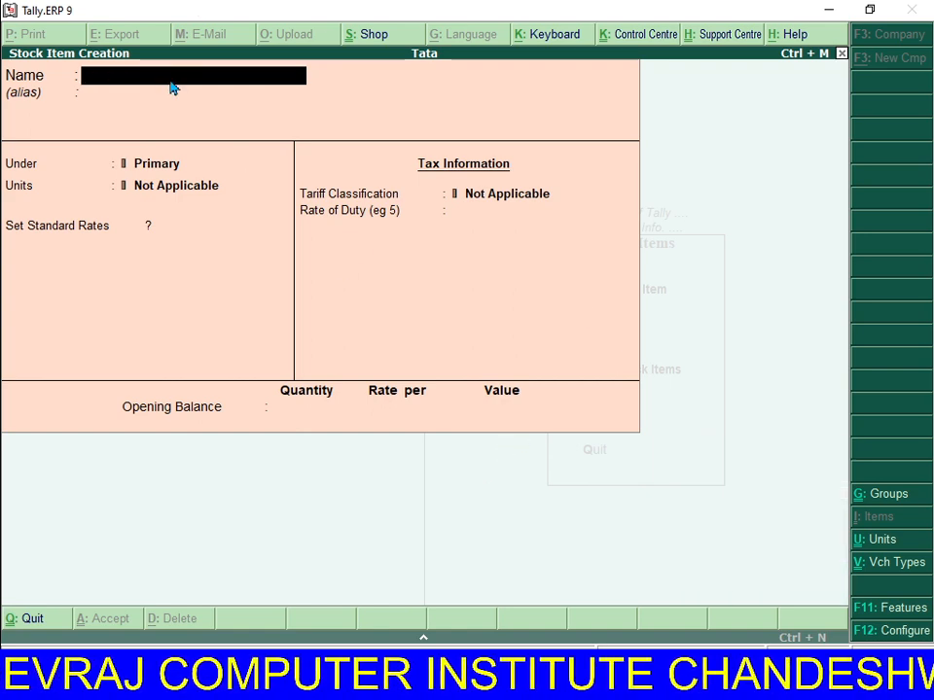
text(Rice)
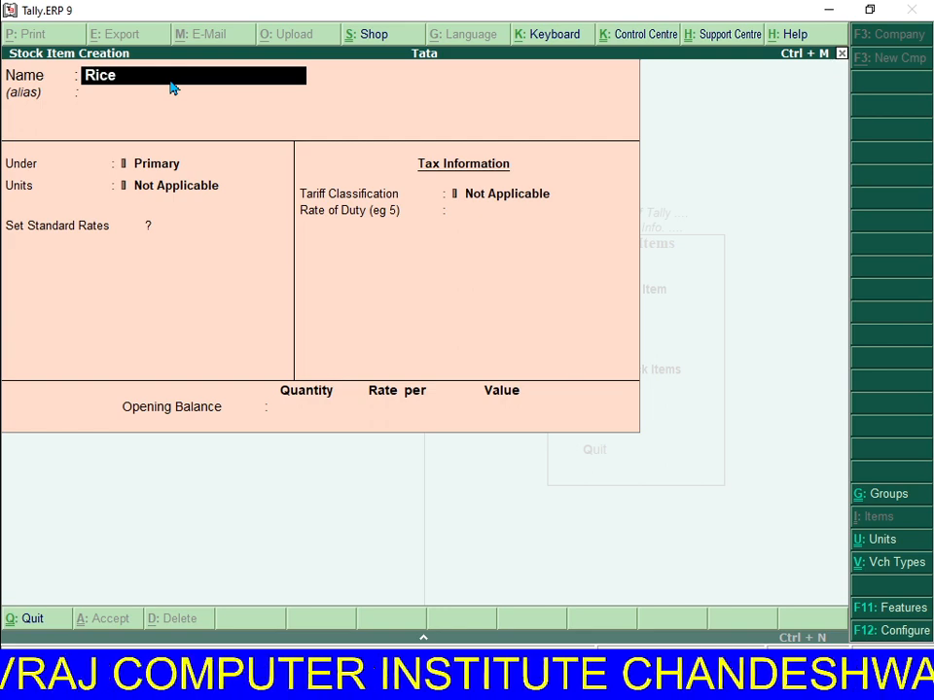
key(Return)
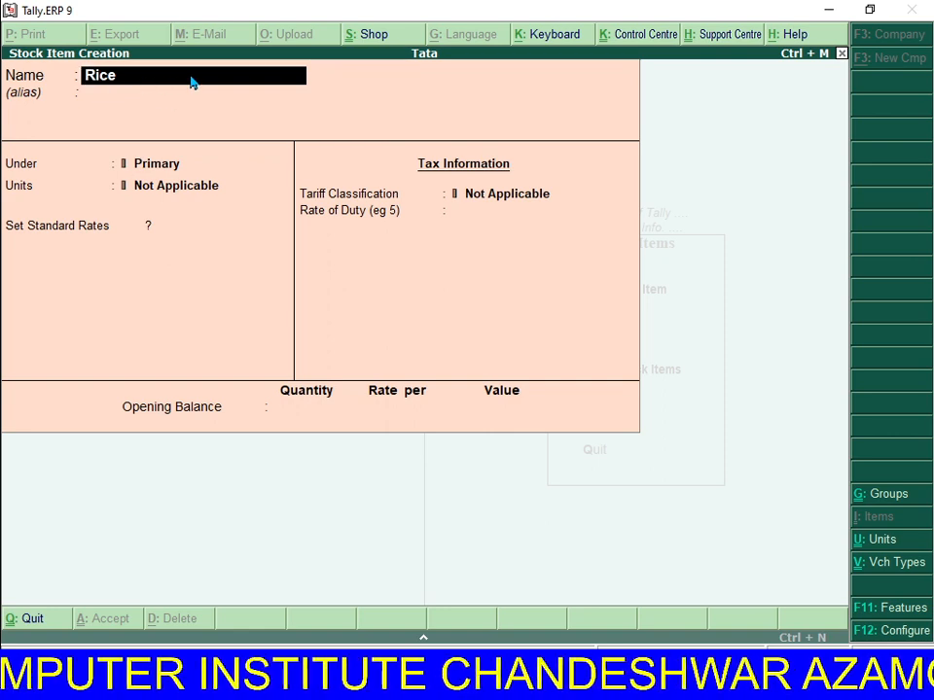
Name the new stock item Mouse without an alias, place it under the Shoping group and set its unit to pic.
text(Mo)
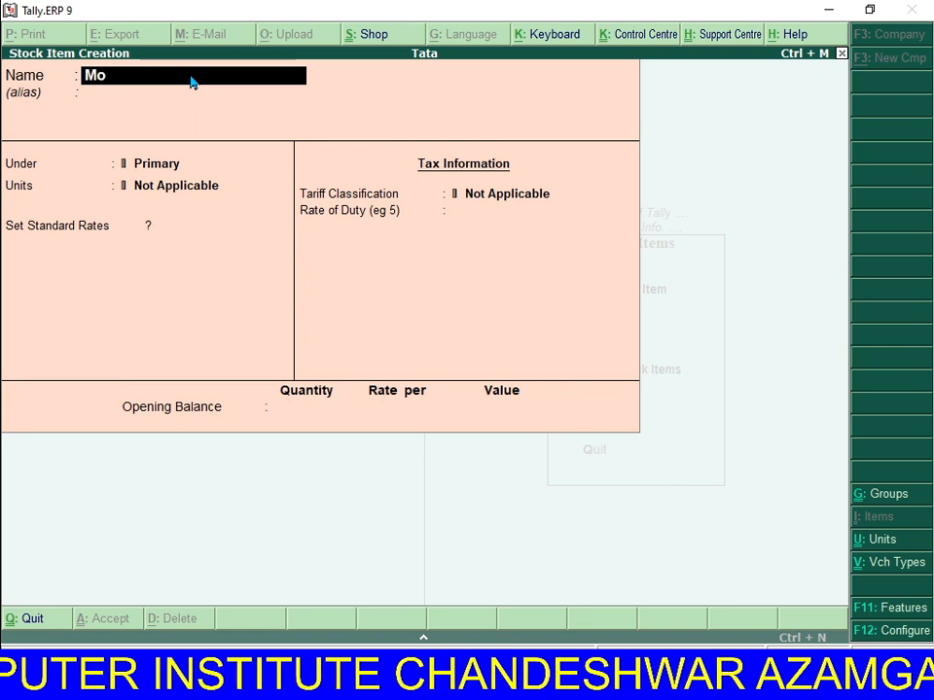
text(use)
key(Return)
key(BackSpace)
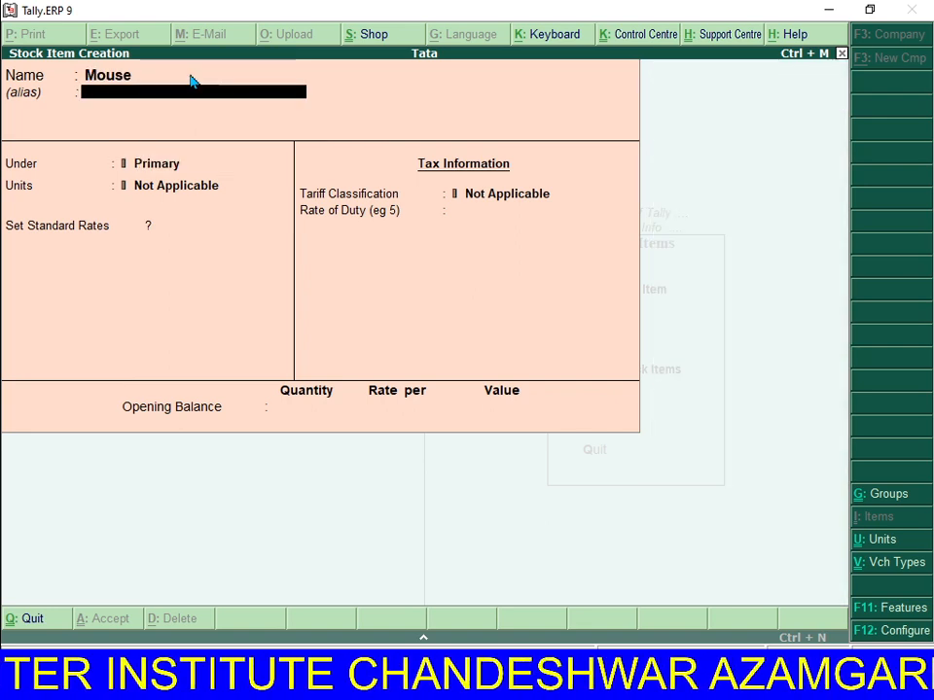
key(Return)
key(Return)
key(Down)
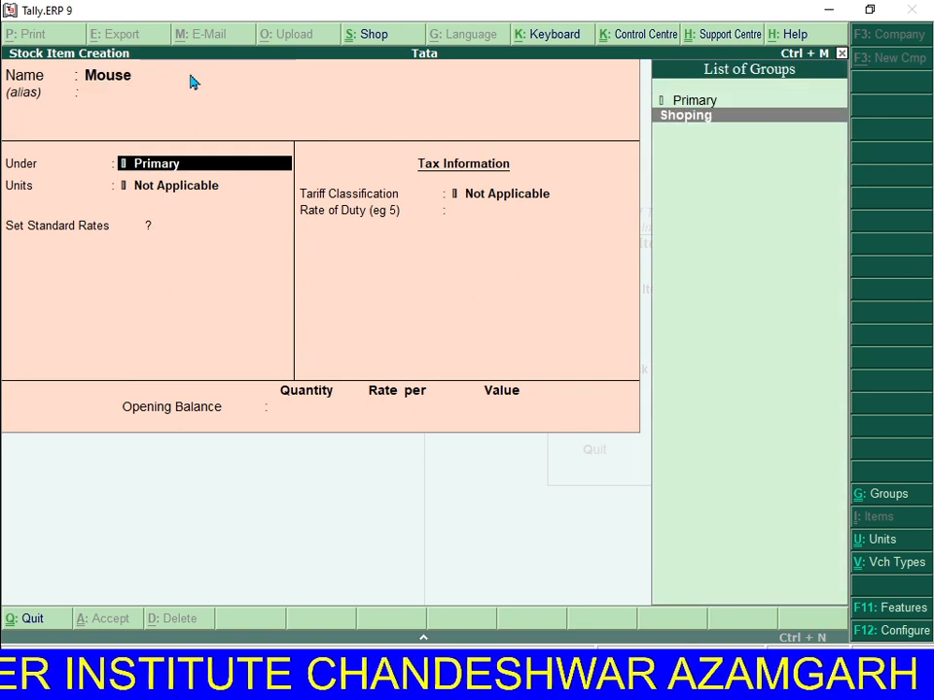
key(Return)
text(pic)
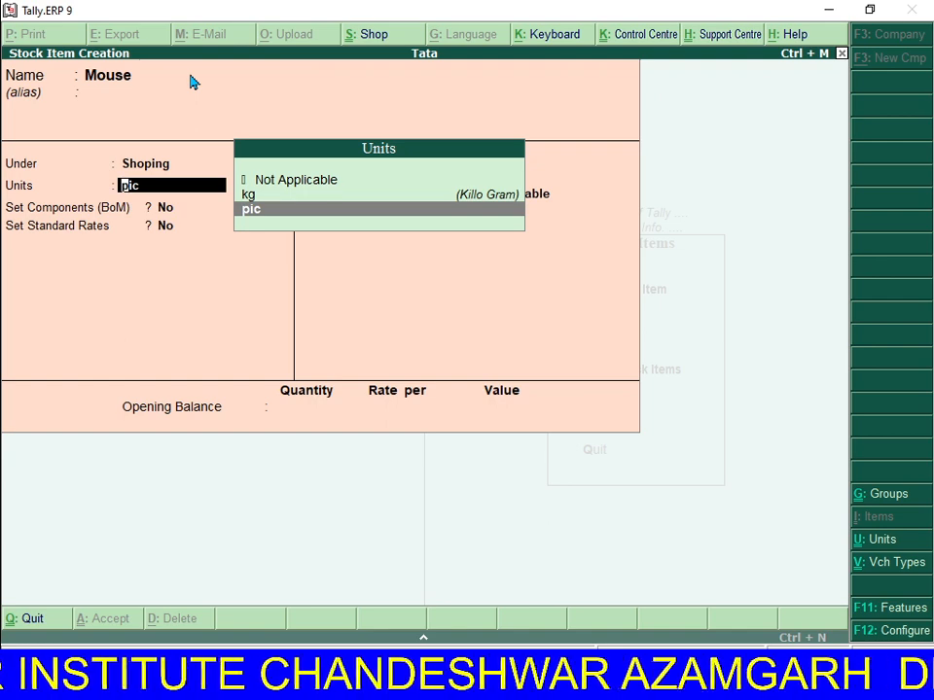
key(Return)
Keep components and standard rates at No for the Mouse item, leave the tax details at their defaults and save it.
key(Return)
key(Return)
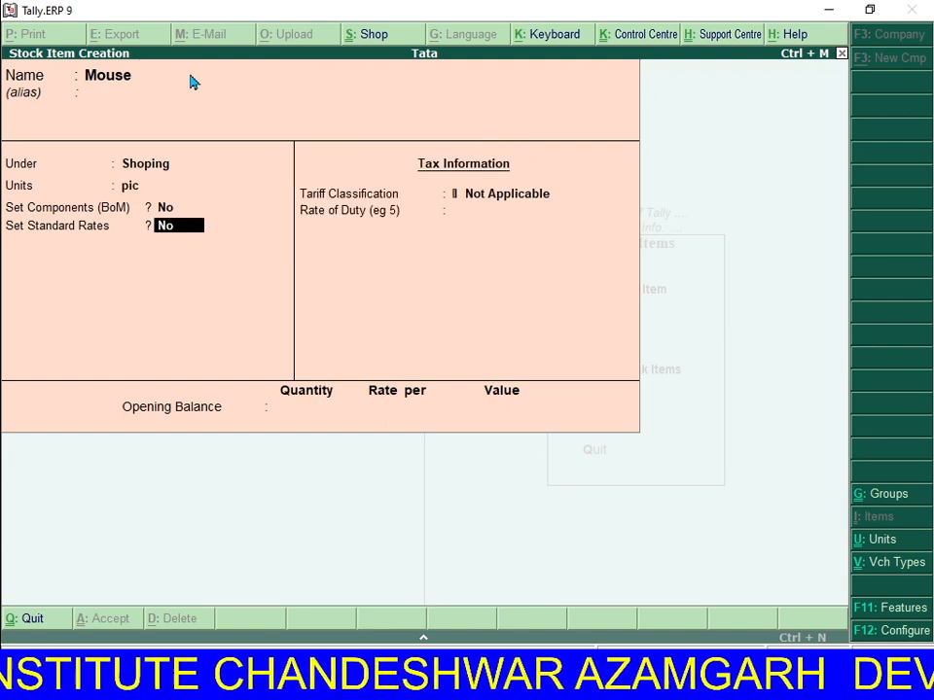
key(Return)
key(Return)
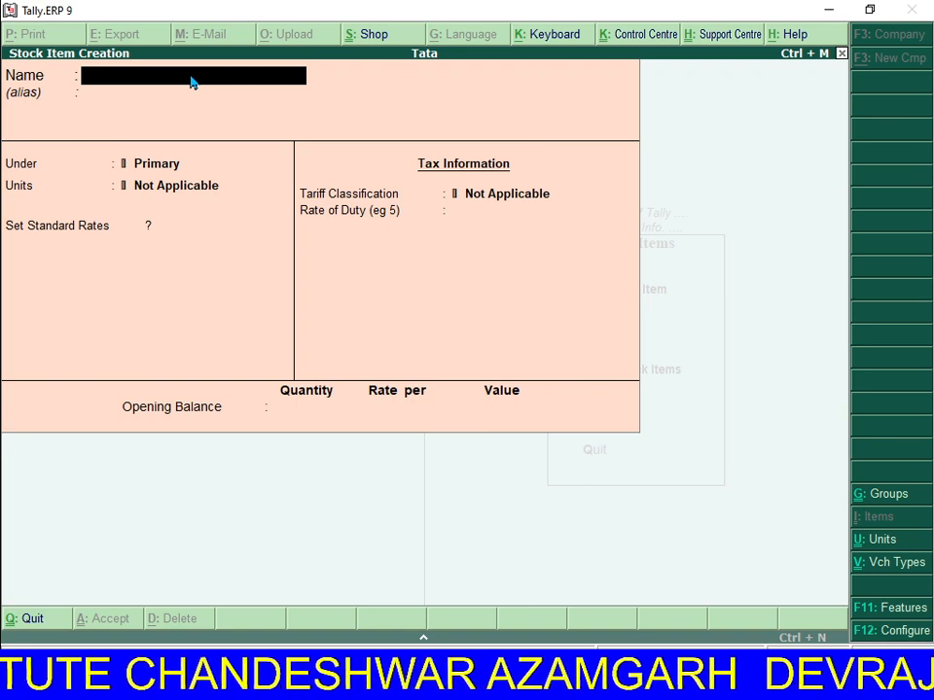
Name the new stock item Keyboard, place it under the Shoping group and set its unit to pic.
text(Keyb)
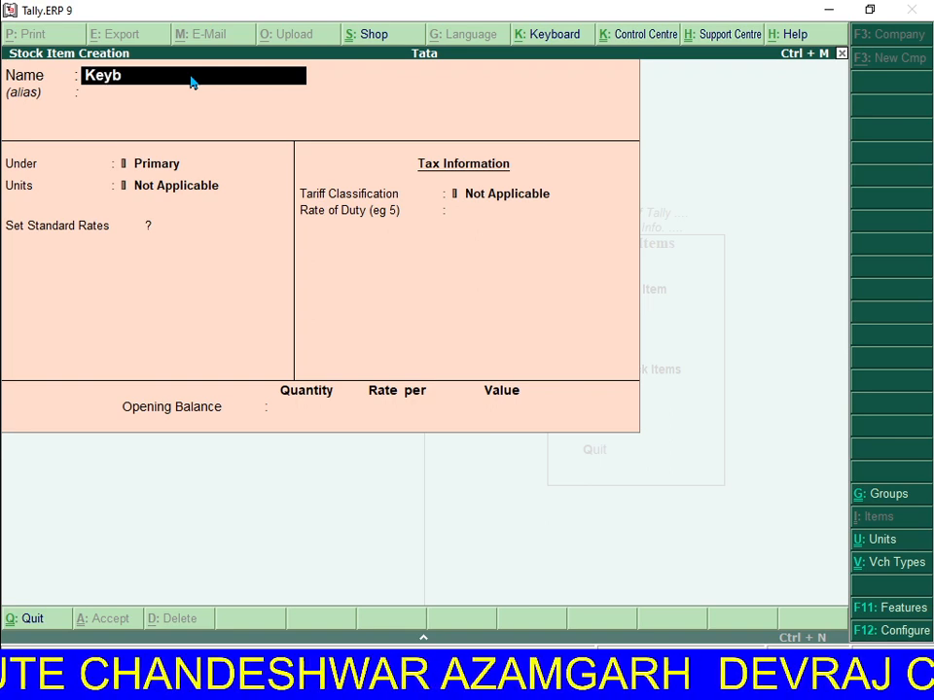
text(oard)
key(Return)
key(Return)
key(Down)
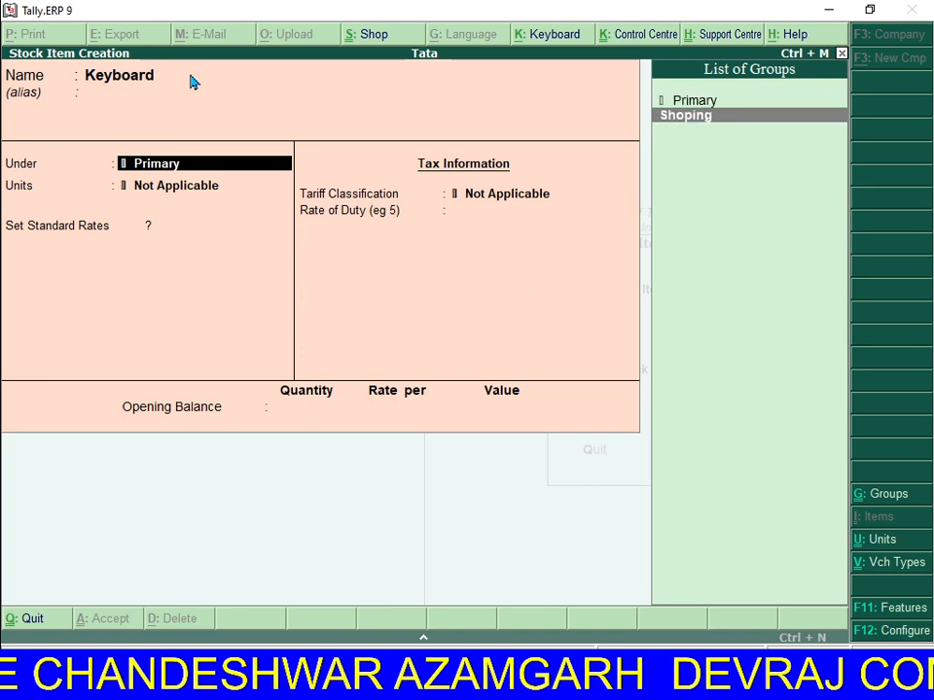
key(Return)
key(Return)
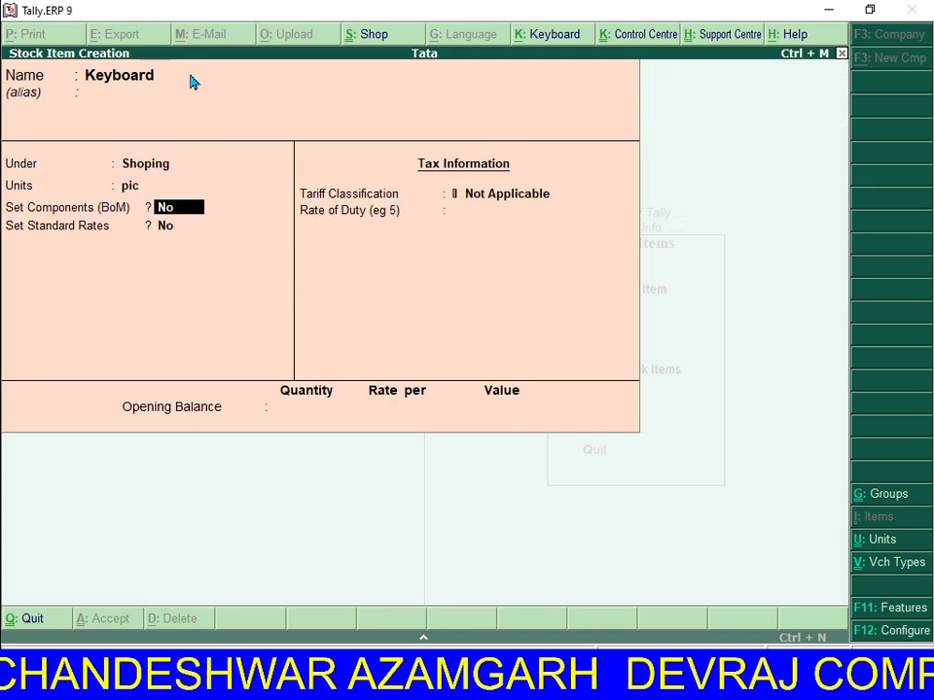
Accept the default components, standard rates and tax details for the Keyboard item and save it.
key(Return)
key(Return)
key(Return)
key(Return)
key(Return)
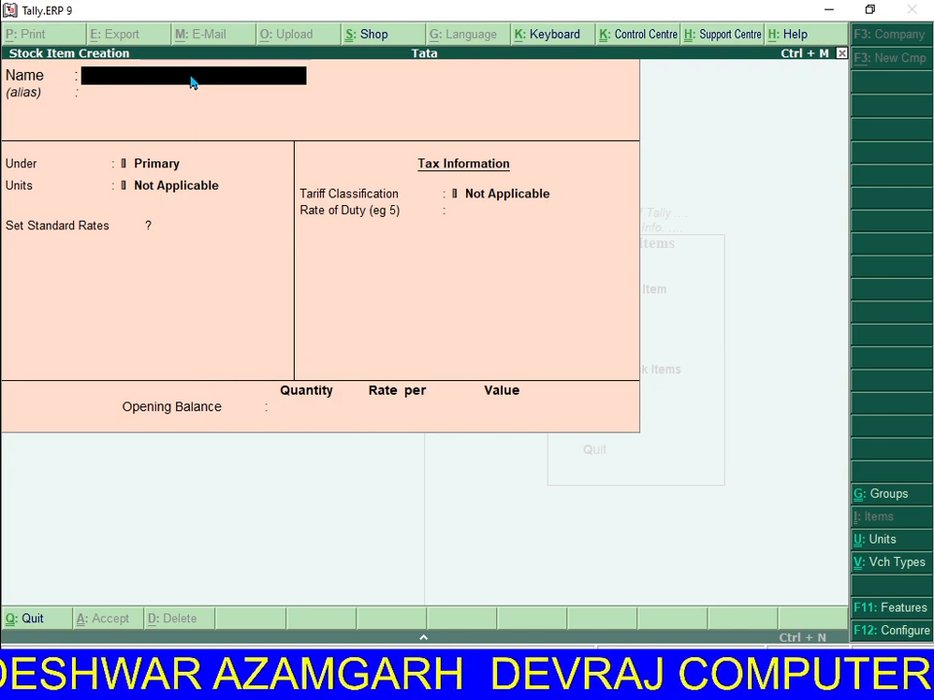
Quit stock item creation and return through Inventory Info. to the Gateway of Tally.
key(Escape)
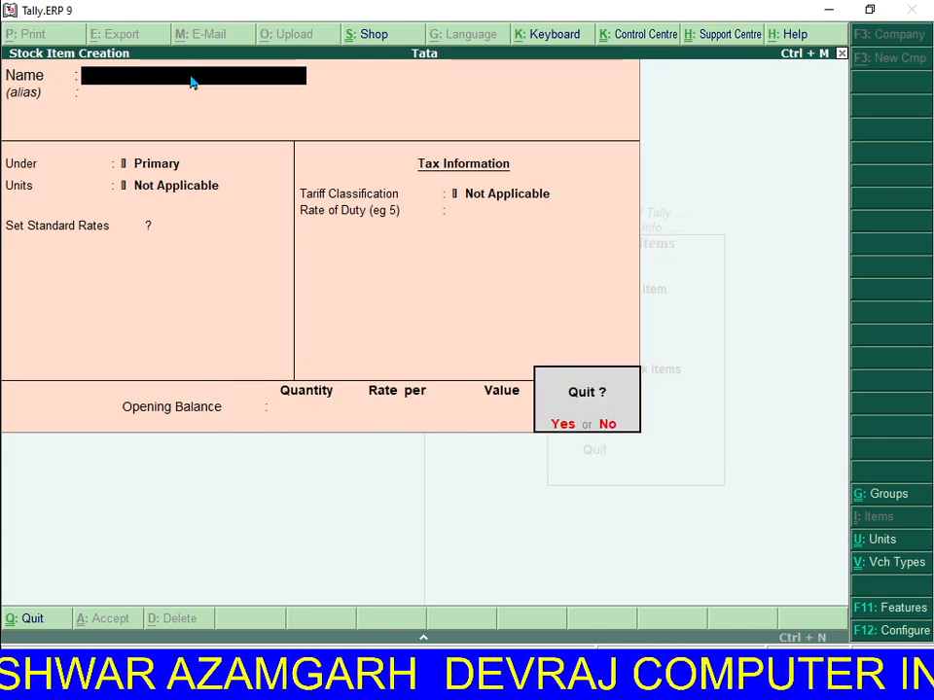
key(y)
key(Escape)
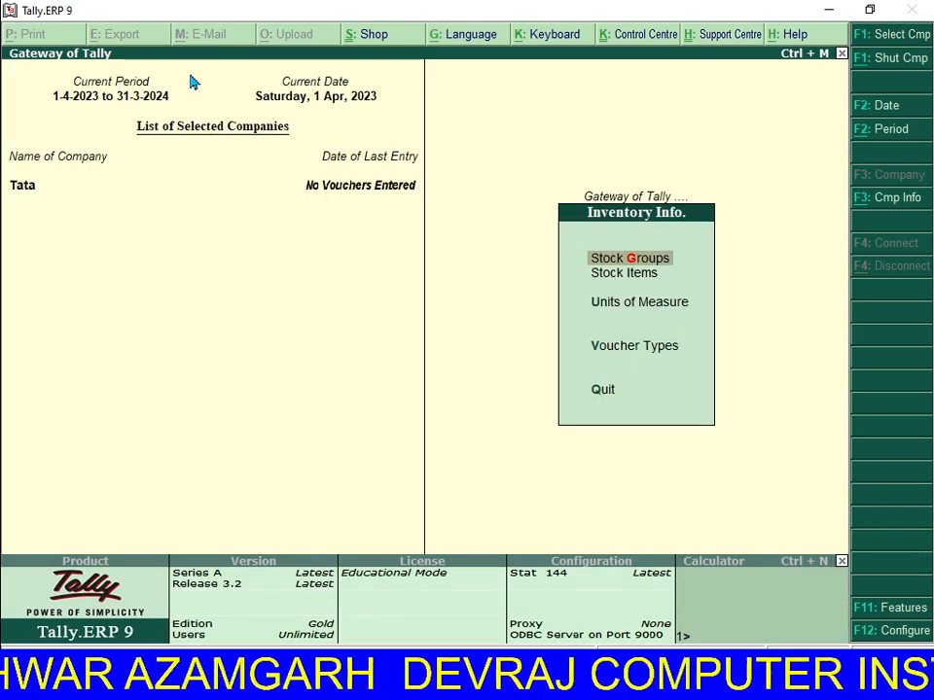
key(Escape)
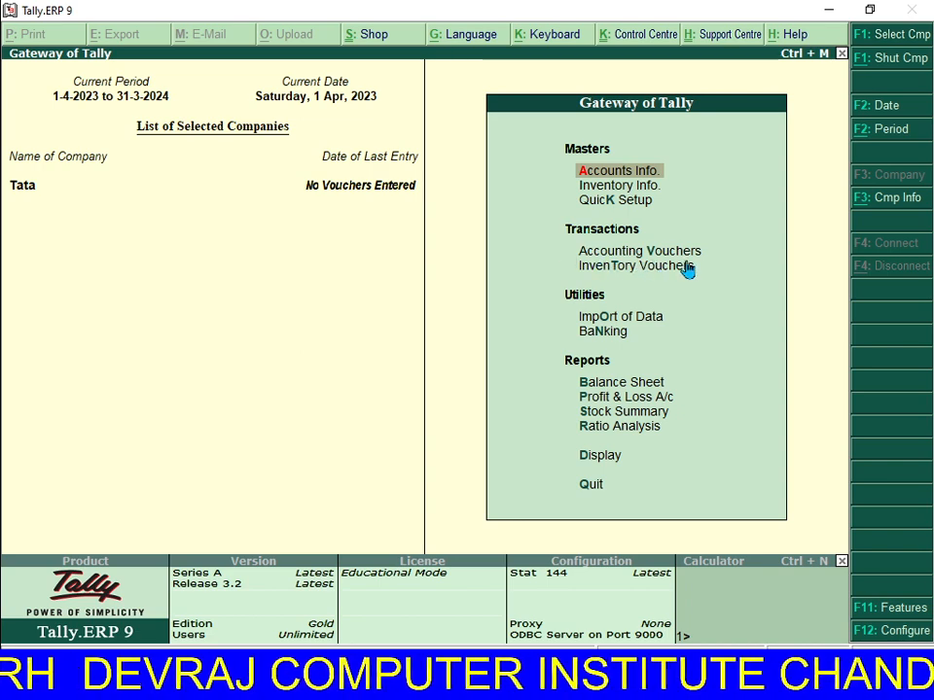
Open Accounting Vouchers and switch the voucher type to Purchase.
key(Down)
key(Down)
key(Down)
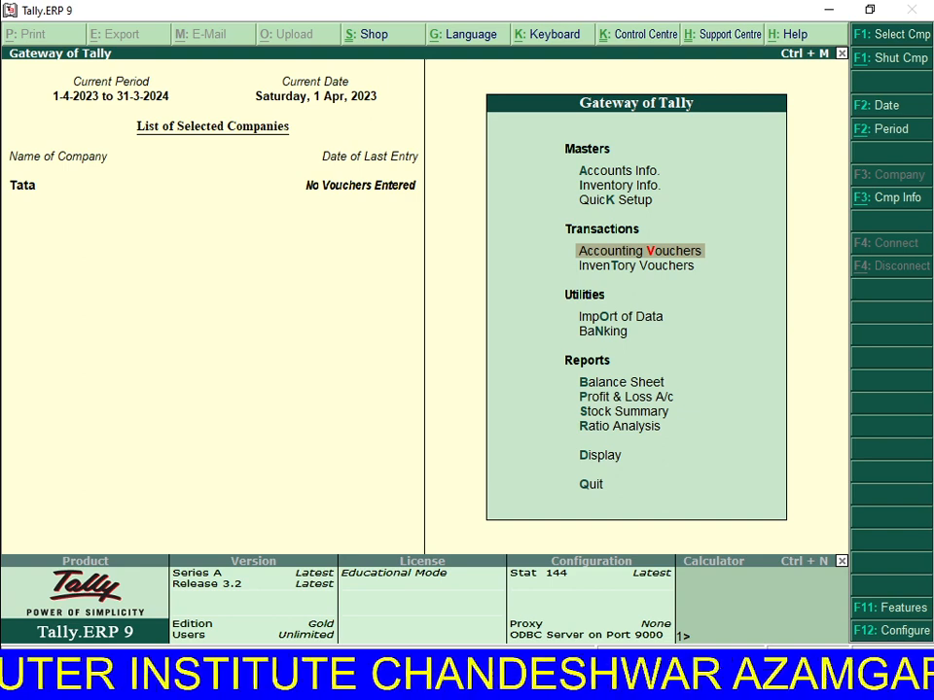
key(Return)
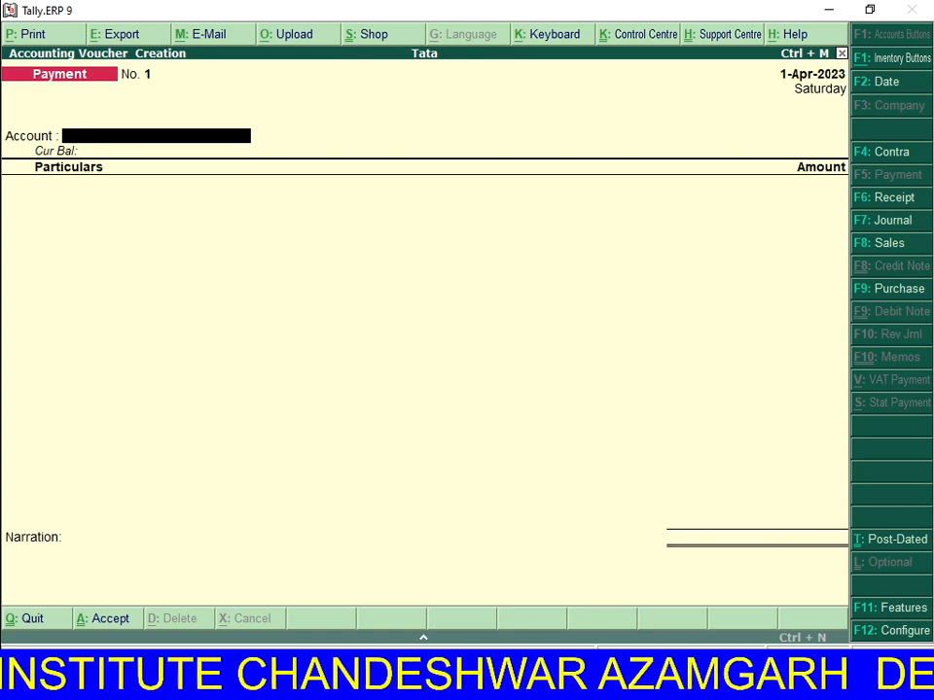
key(F9)
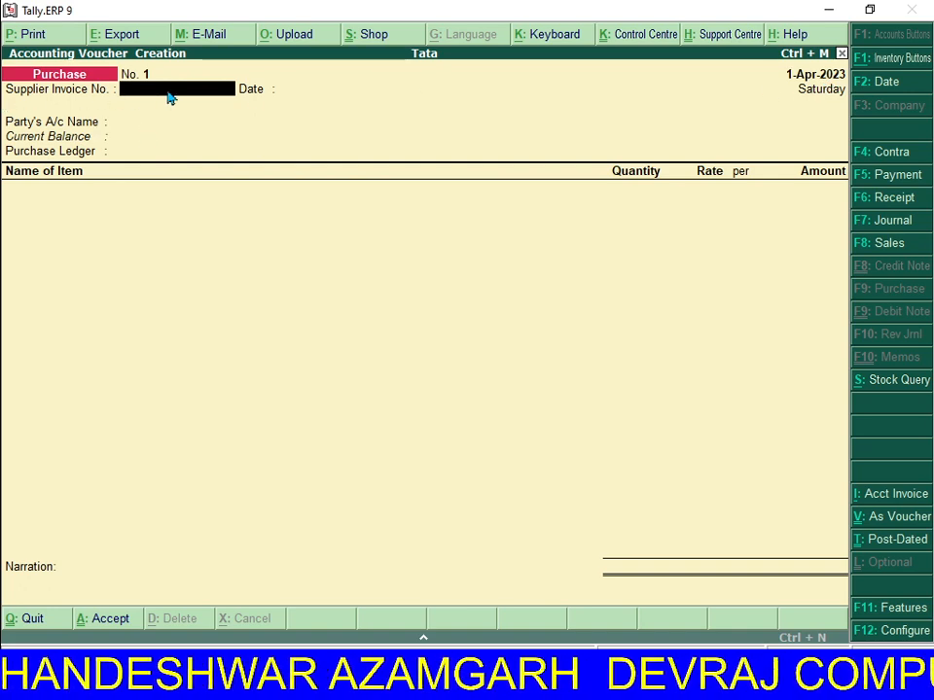
Enter supplier invoice number 05 on the purchase voucher and accept the date 1-Apr-2023.
text(05)
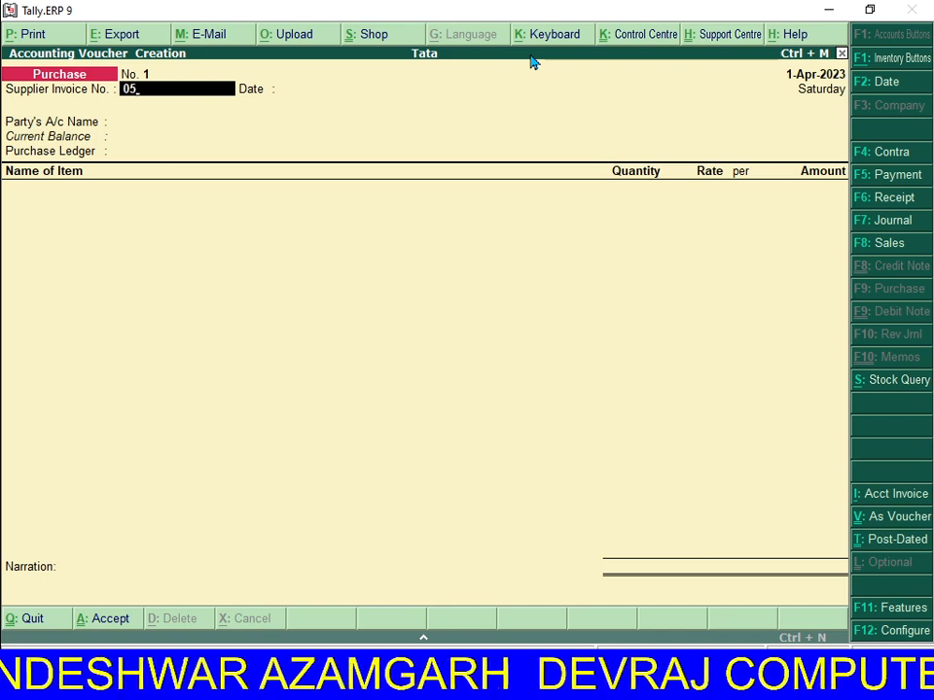
key(Return)
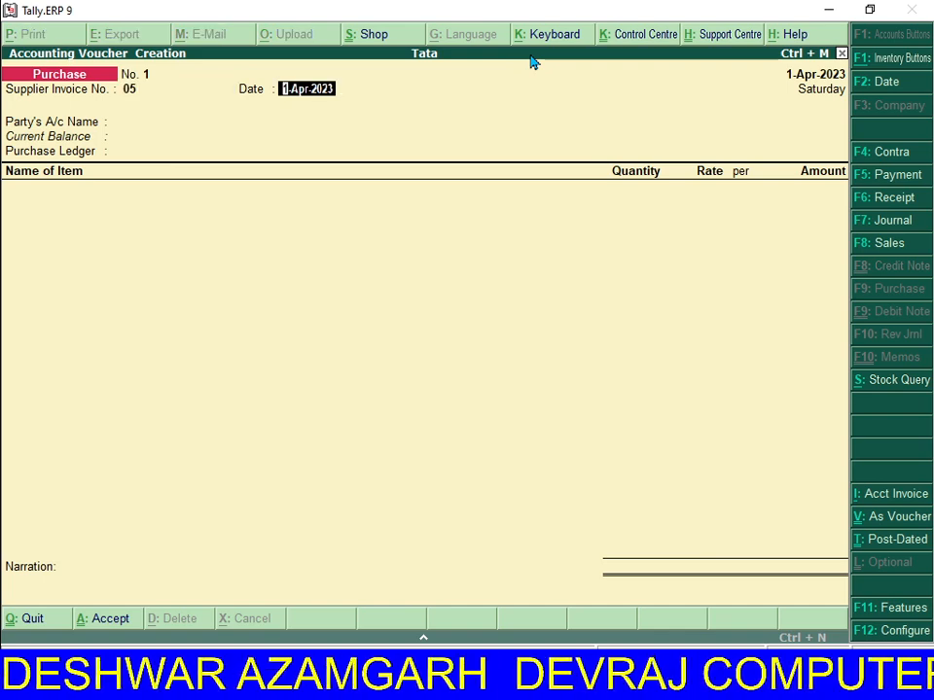
key(Return)
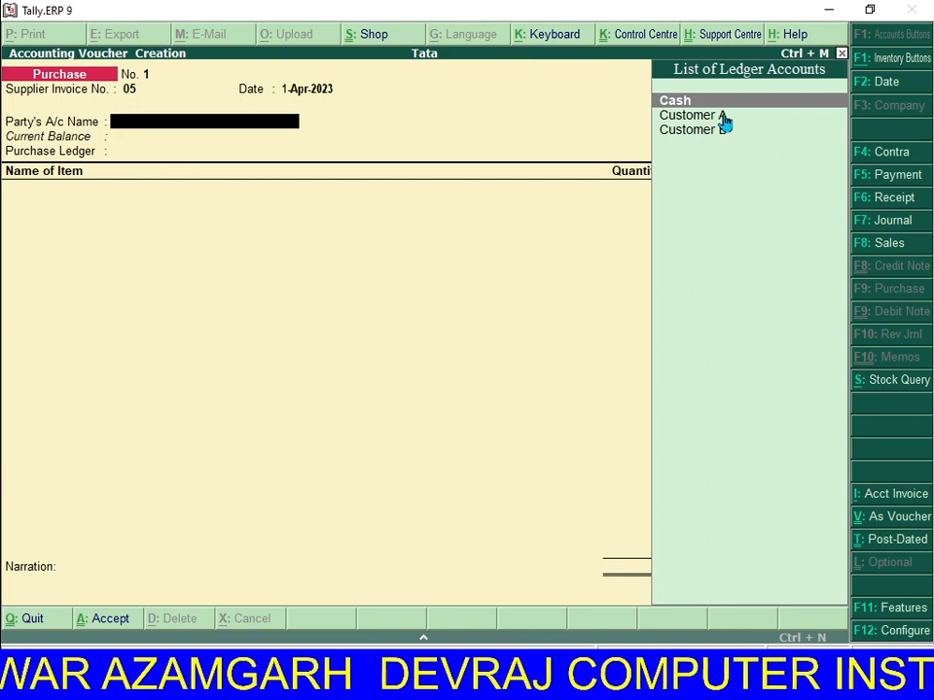
Set the party account to Customer A with default supplier details, and choose Purchase as the purchase ledger.
key(Down)
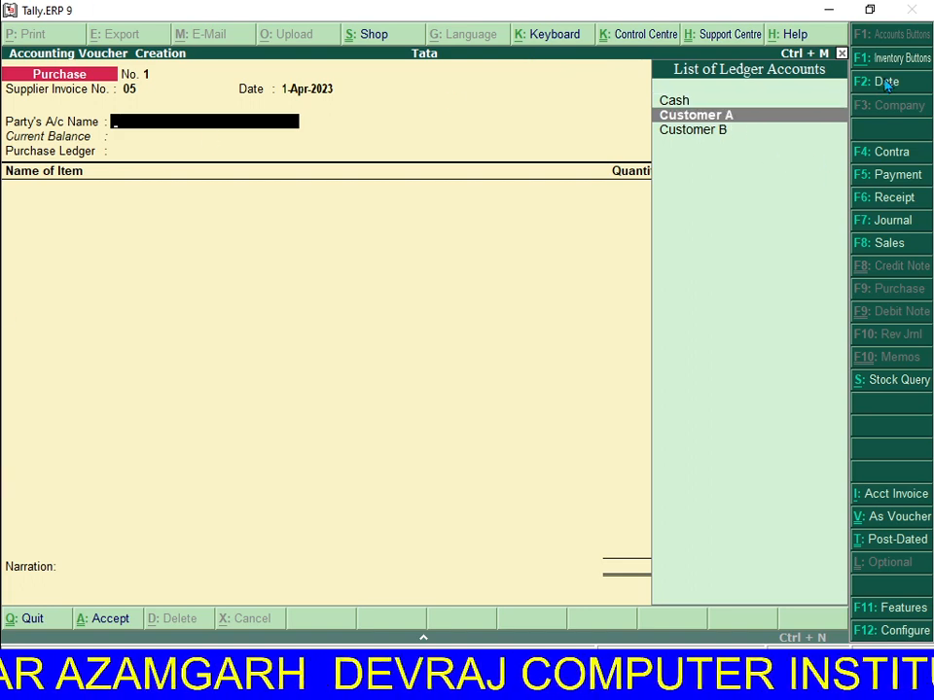
key(Return)
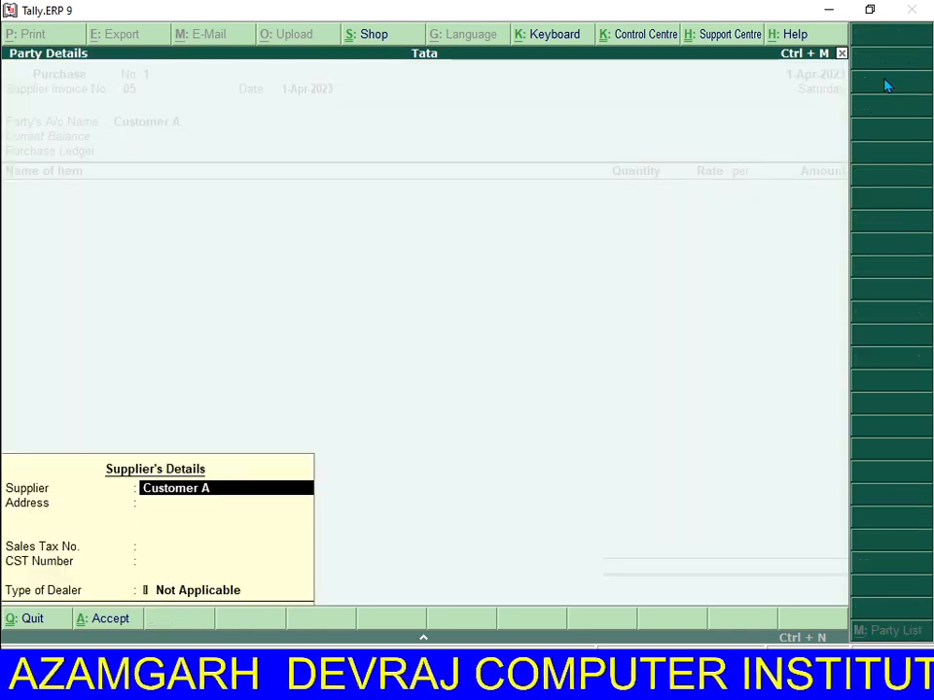
key(Return)
key(Return)
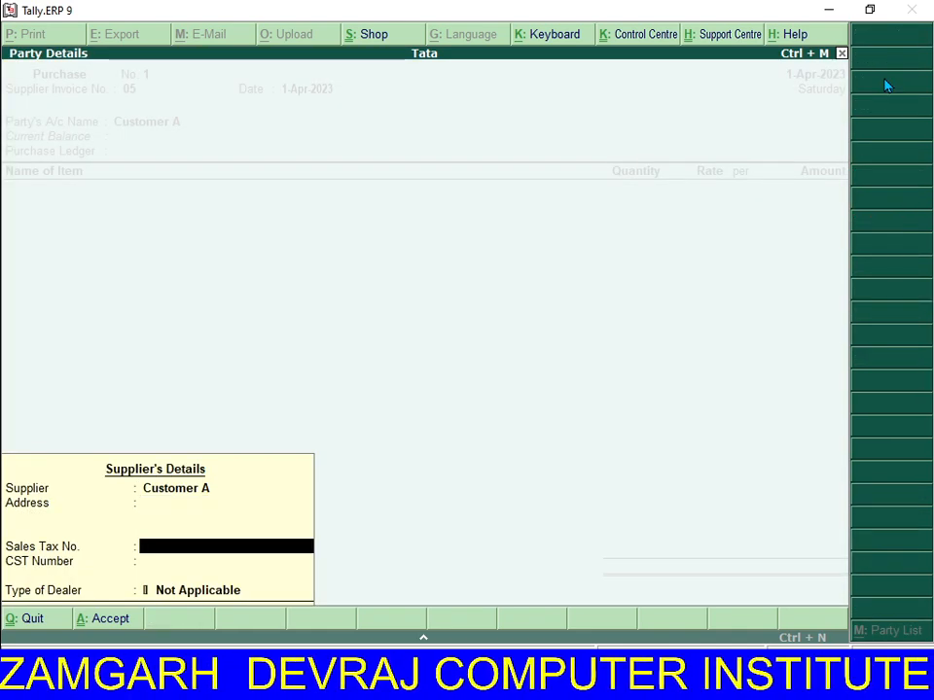
key(Return)
key(Return)
key(Return)
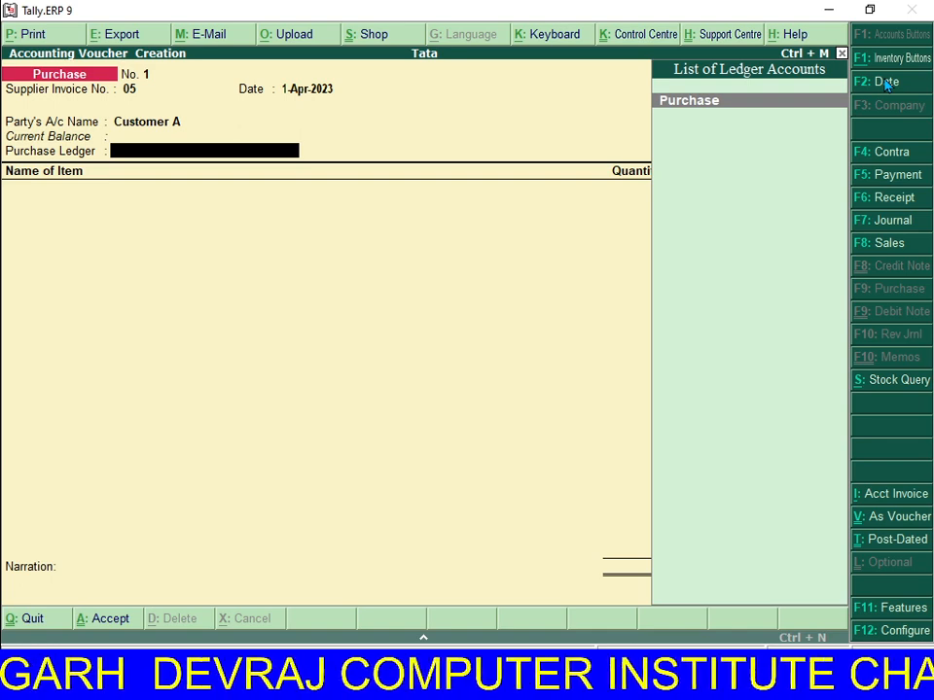
key(Return)
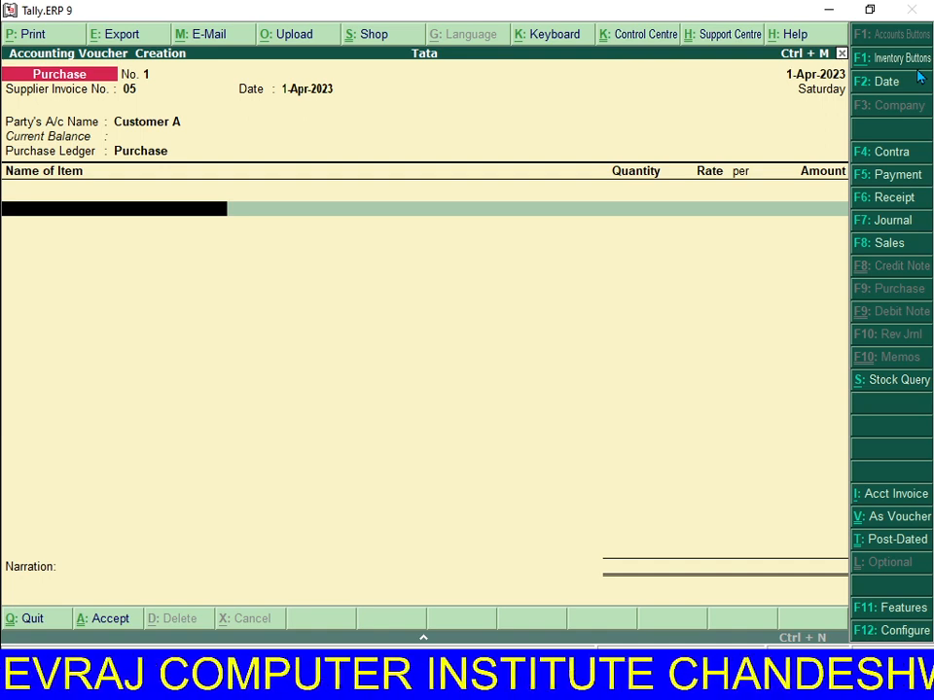
Add Book to the purchase voucher with a quantity of 50 pic at a rate of 50.
key(space)
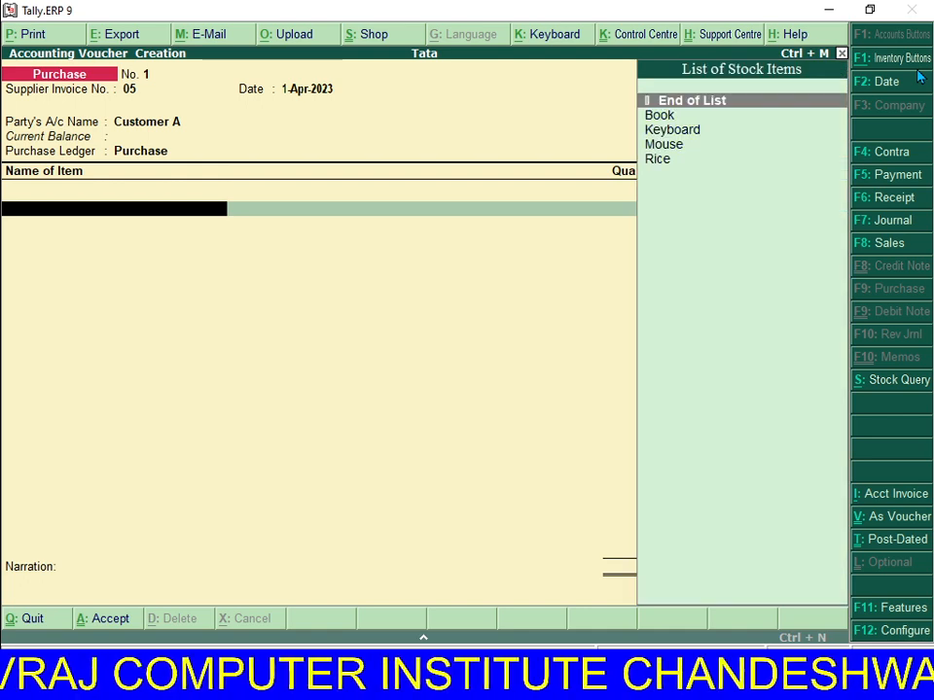
key(Down)
key(Return)
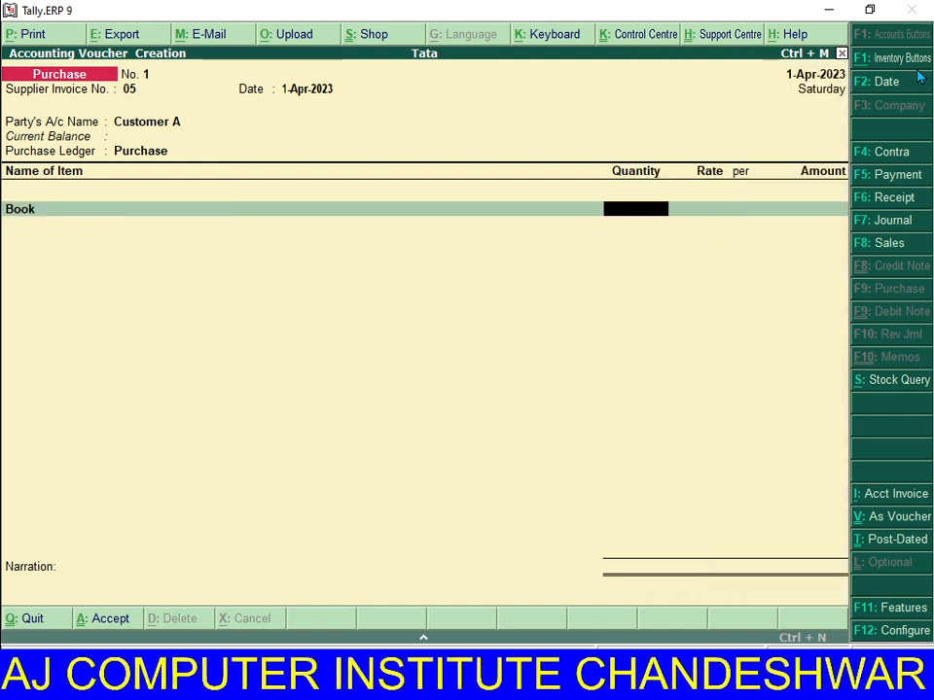
text(50)
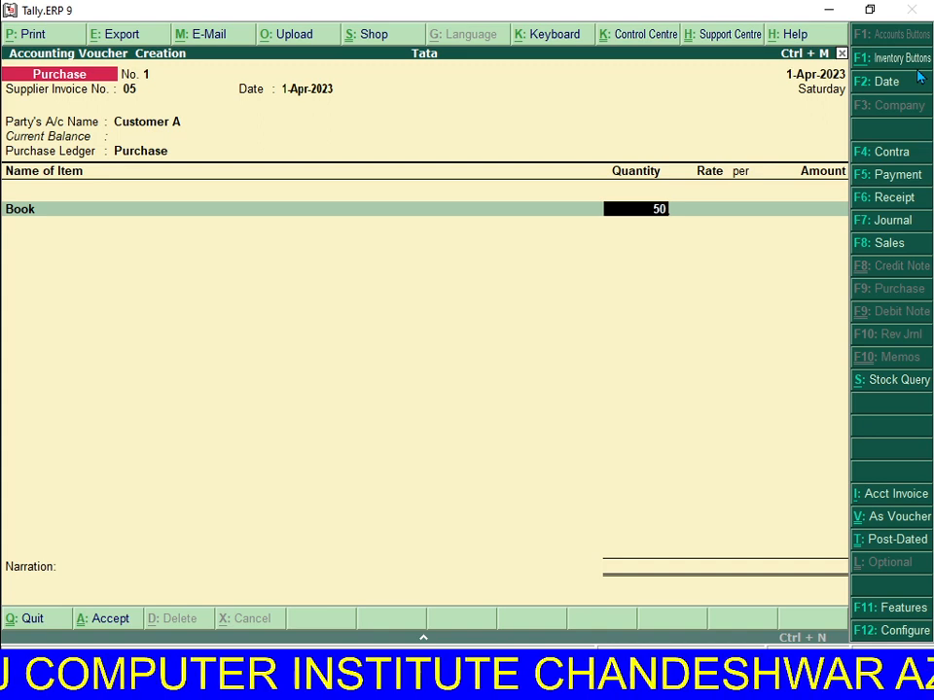
key(Return)
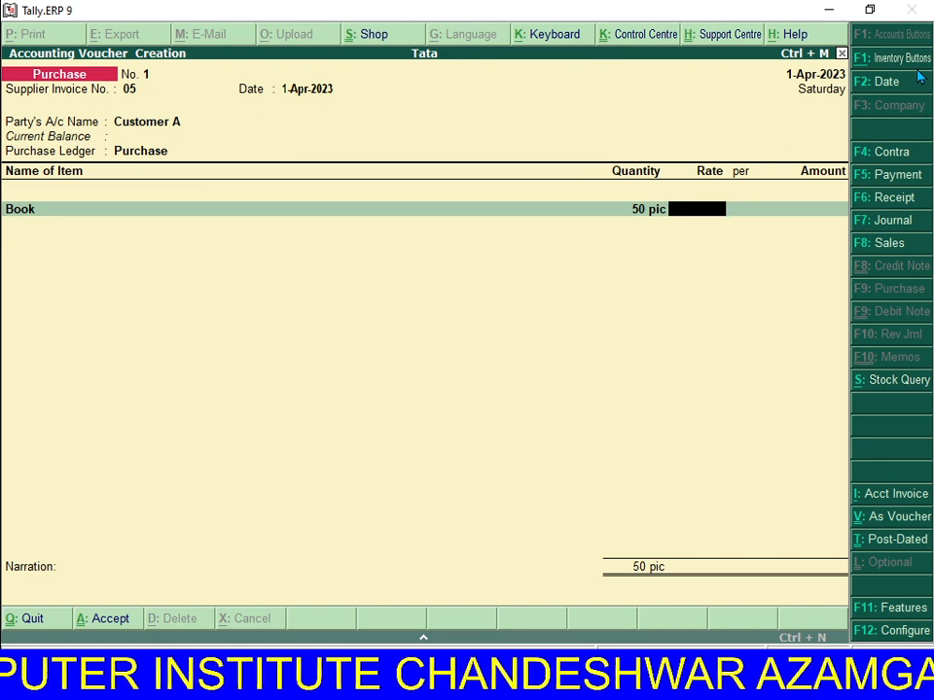
text(50)
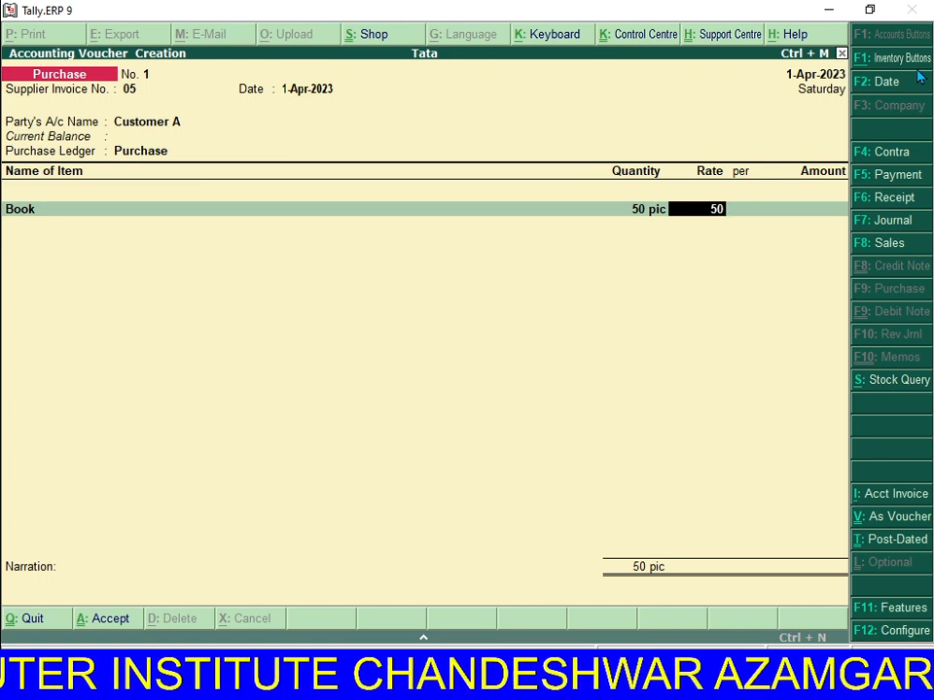
key(Return)
key(Return)
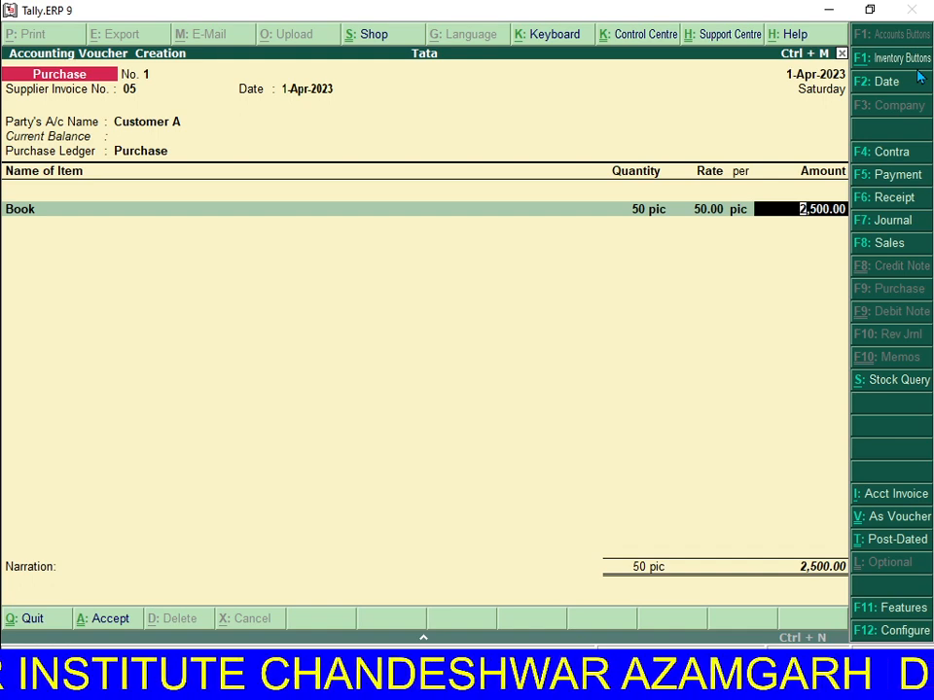
key(Return)
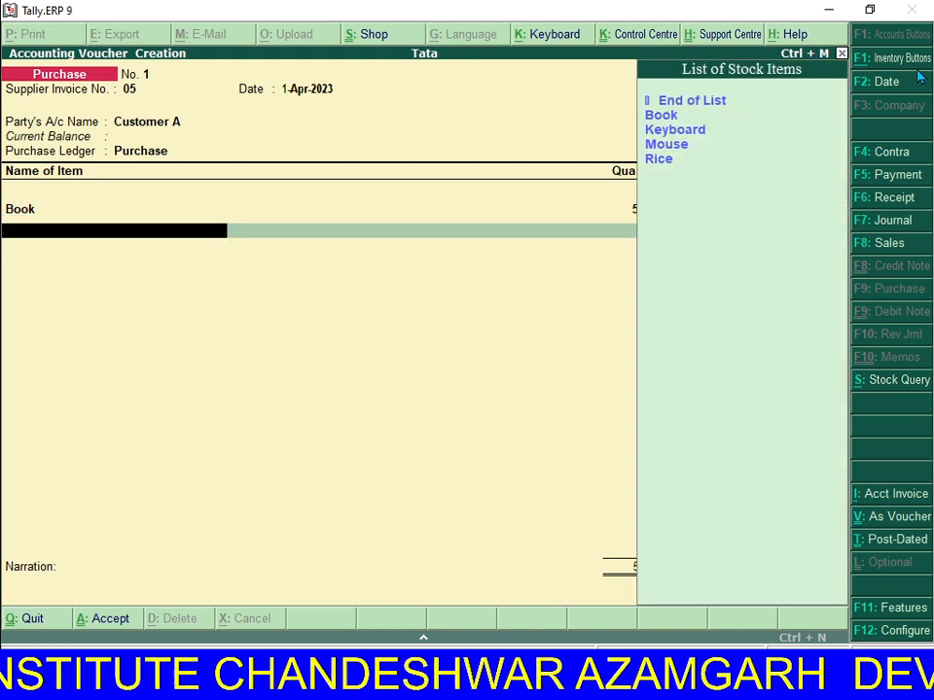
Add Keyboard as the second purchase item with a quantity of 50 pic at a rate of 210.
key(Down)
key(Down)
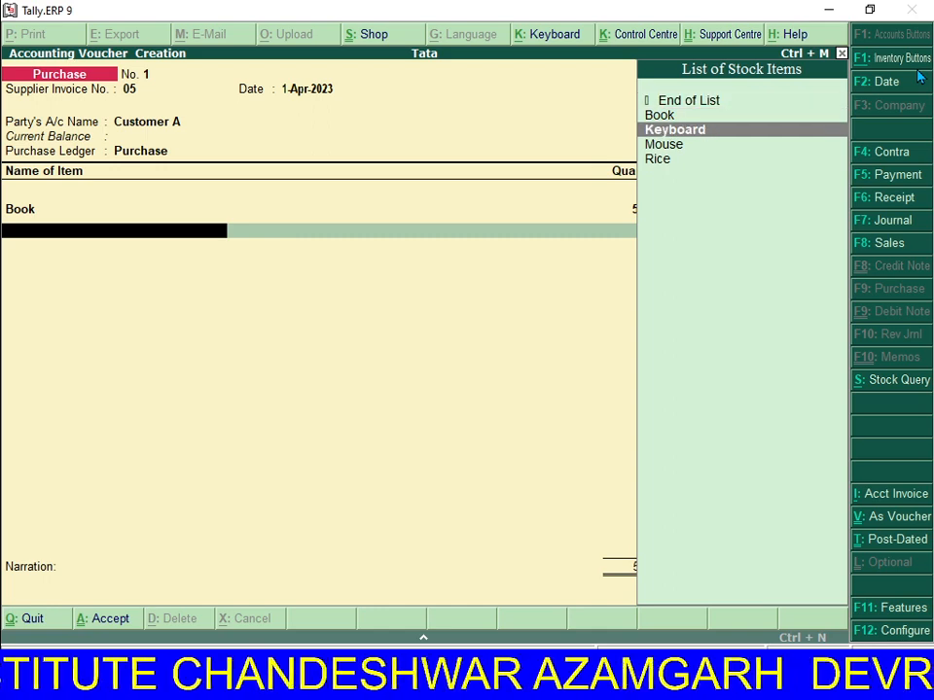
key(Return)
text(50)
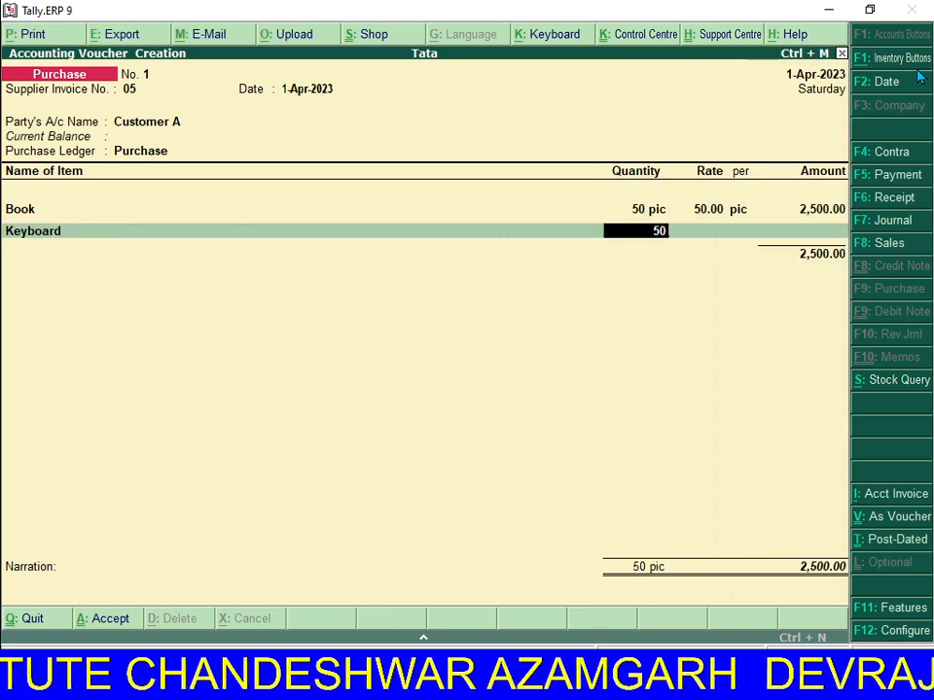
key(Return)
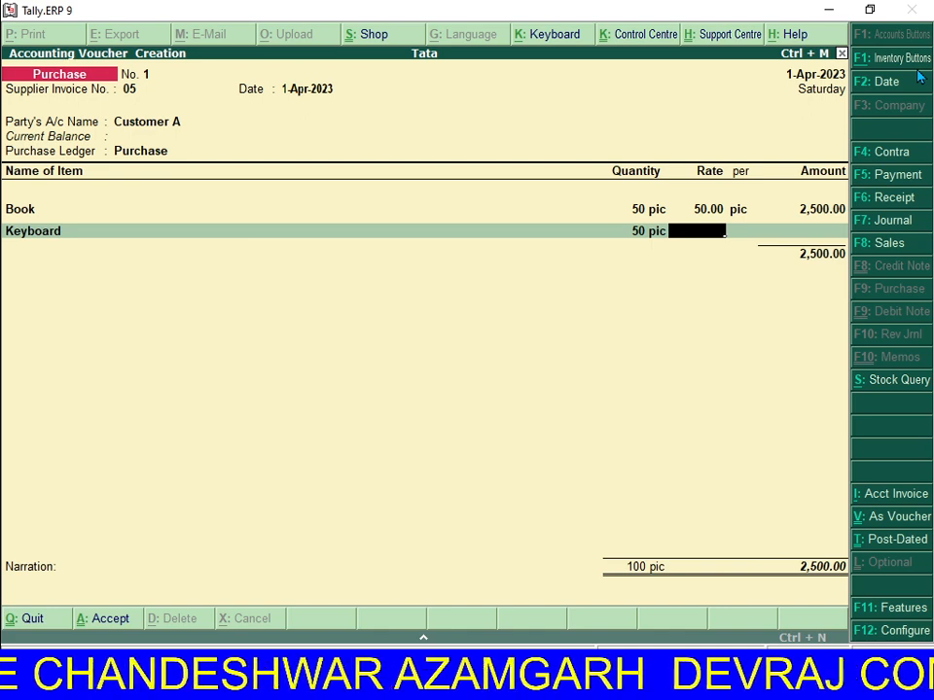
text(210)
key(Return)
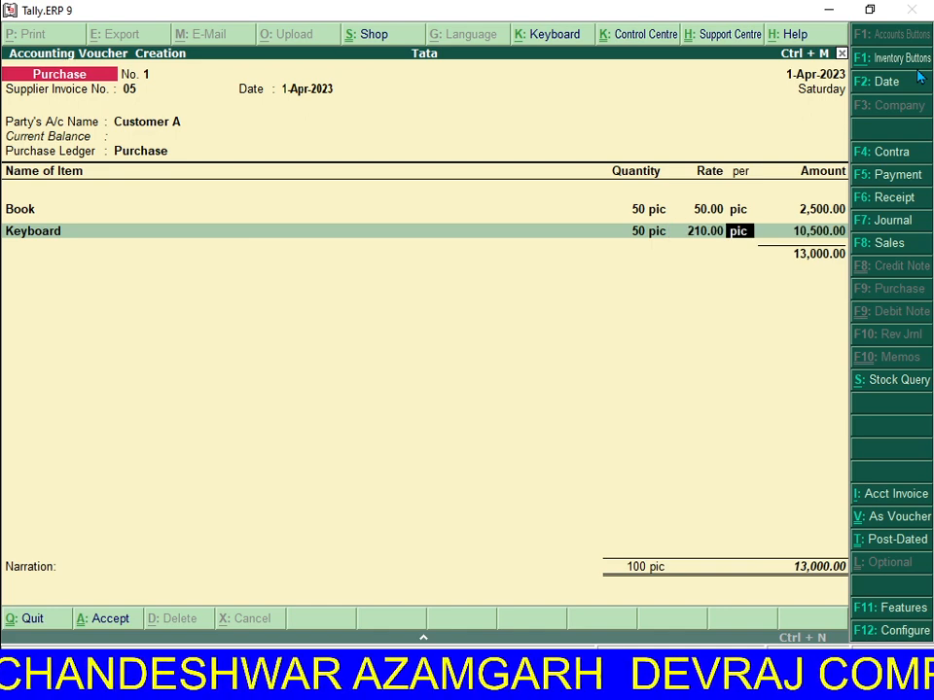
key(Return)
key(Return)
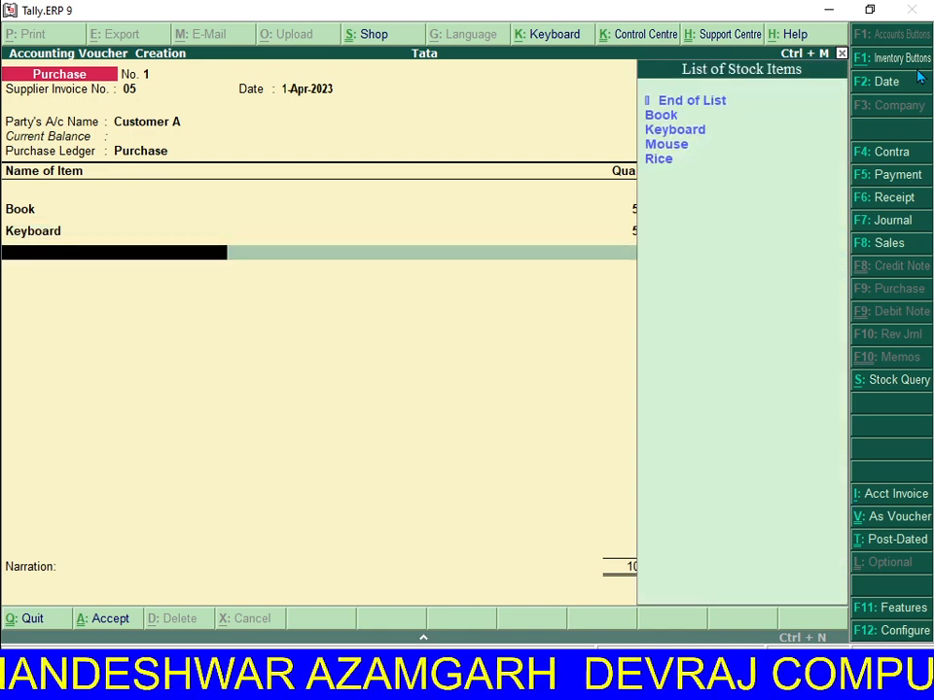
Choose Mouse as the third item on the purchase voucher.
key(Down)
key(Down)
key(Down)
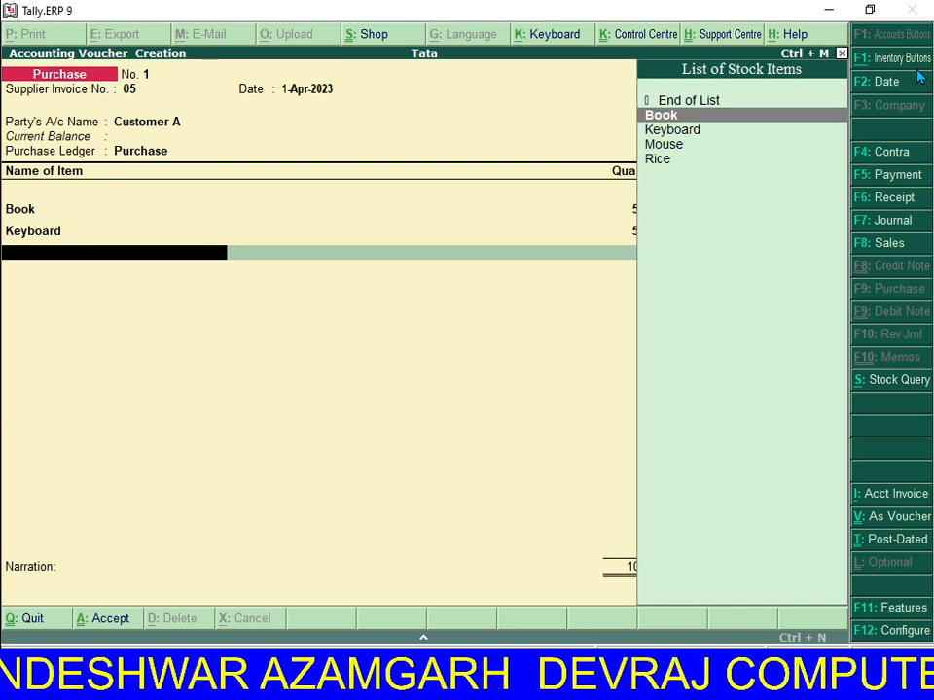
key(Return)
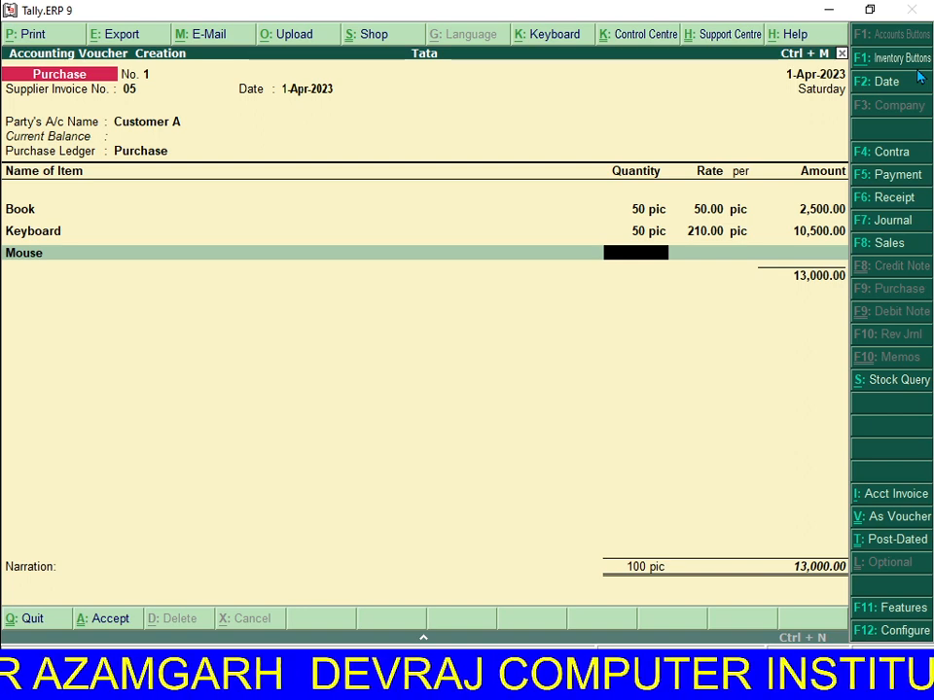
Go back through the purchase entries and delete the Keyboard and Mouse item lines.
key(BackSpace)
key(BackSpace)
key(BackSpace)
key(BackSpace)
key(BackSpace)
key(BackSpace)
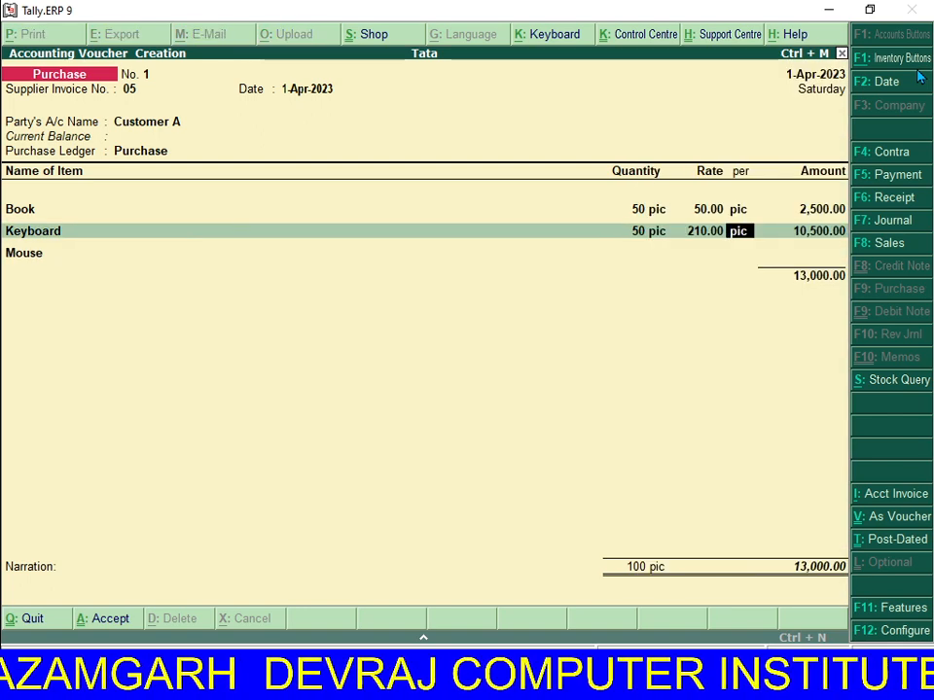
key(Up)
key(Up)
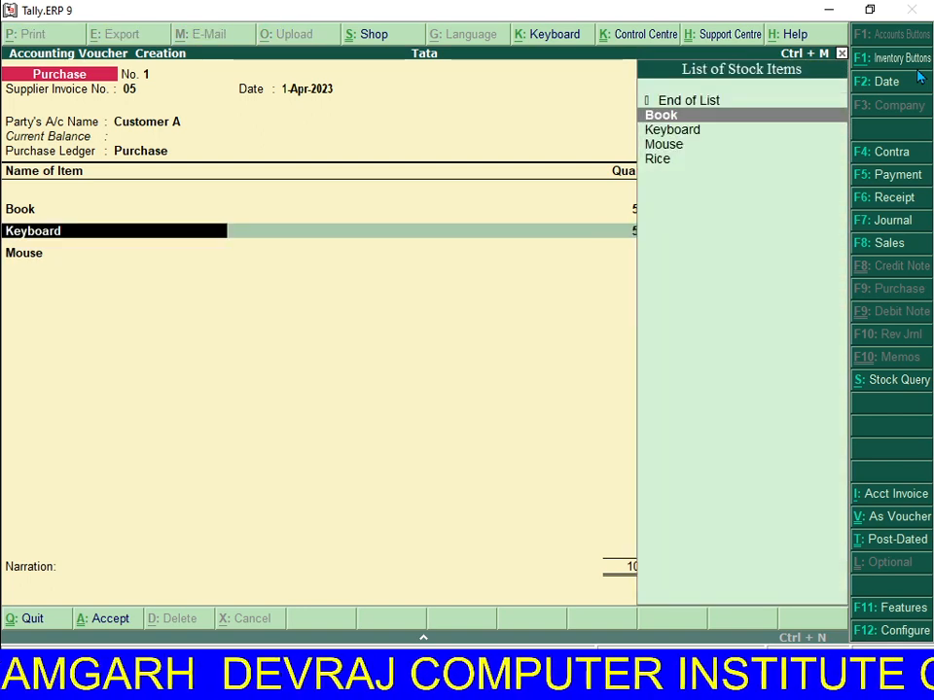
key(ctrl+d)
key(Up)
key(Up)
key(Up)
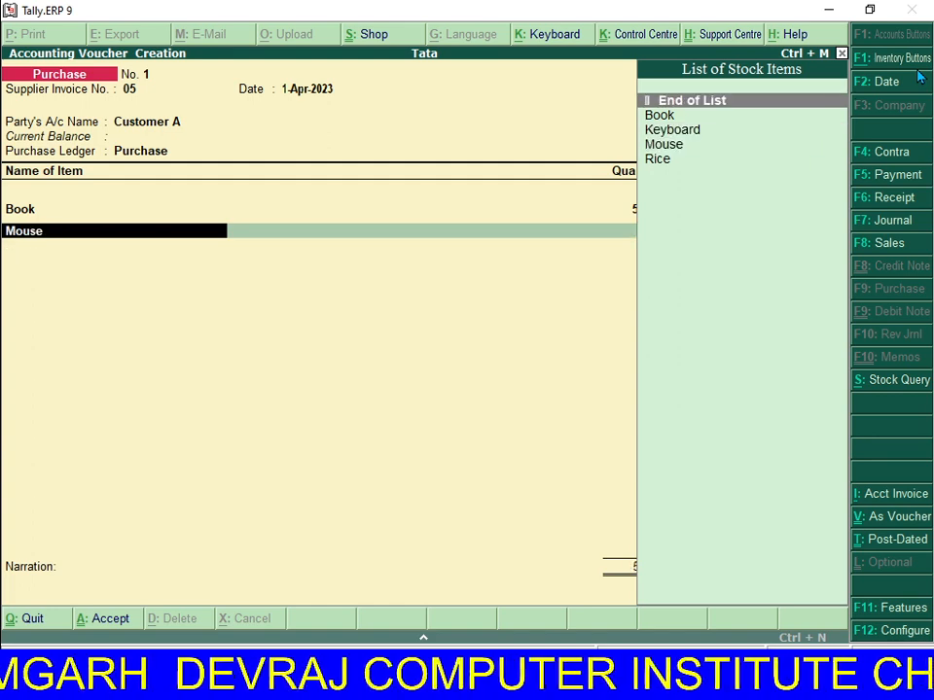
key(ctrl+d)
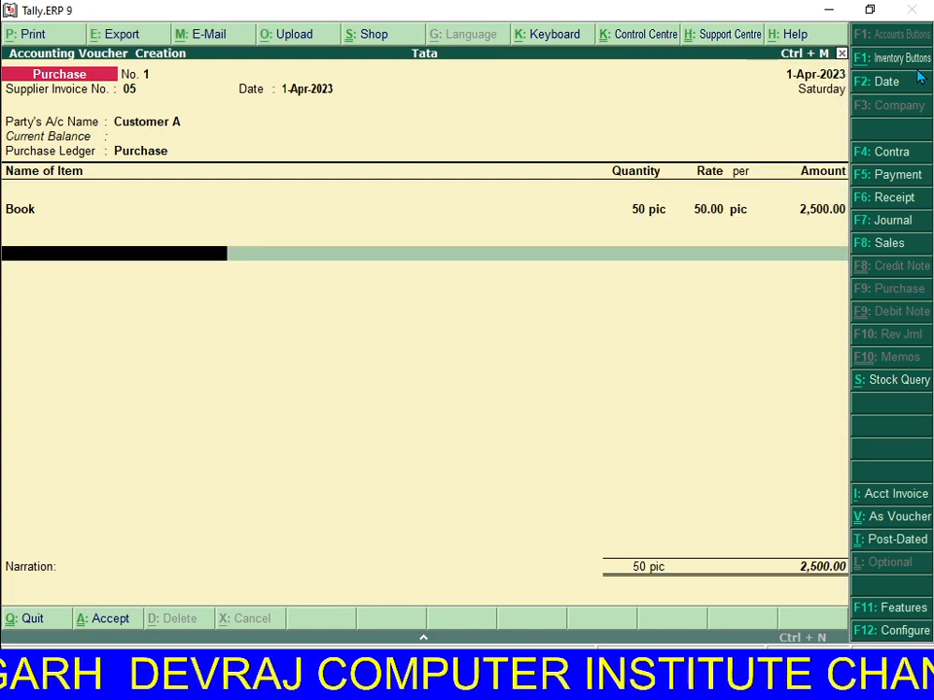
End the item list and save the purchase voucher with the narration left empty.
key(Return)
key(Return)
key(Return)
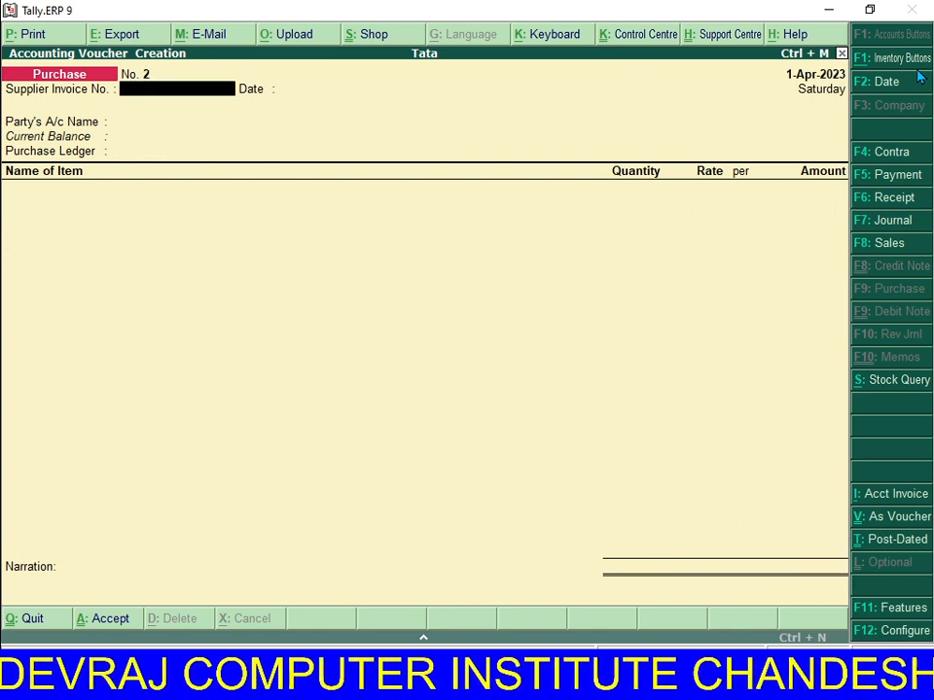
Switch to a Sales voucher for Customer B with default party details and Sale as the sales ledger.
key(F8)
key(Return)
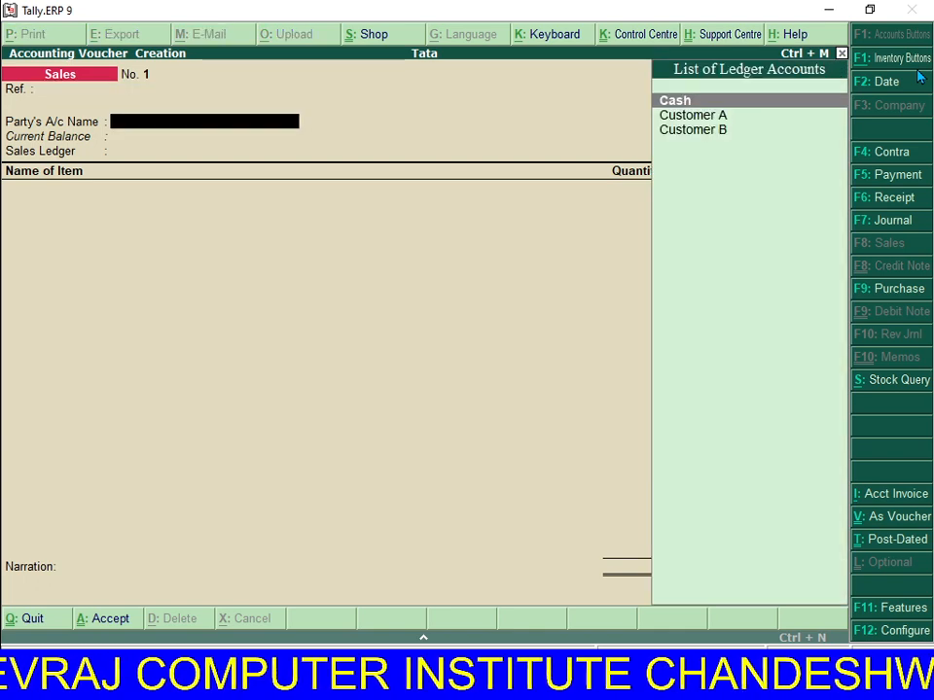
key(Down)
key(Down)
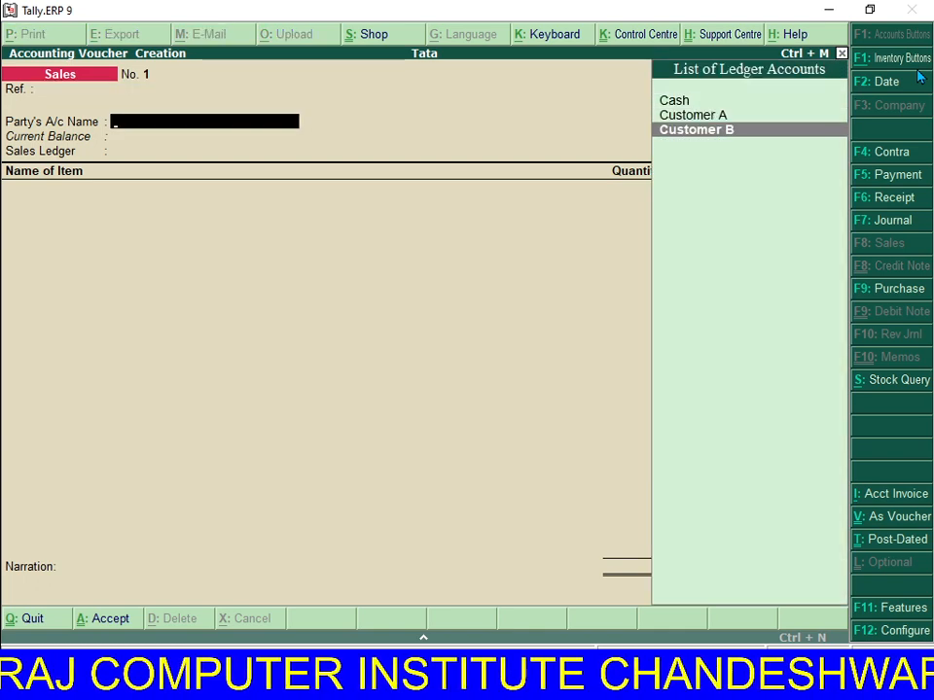
key(Return)
key(Return)
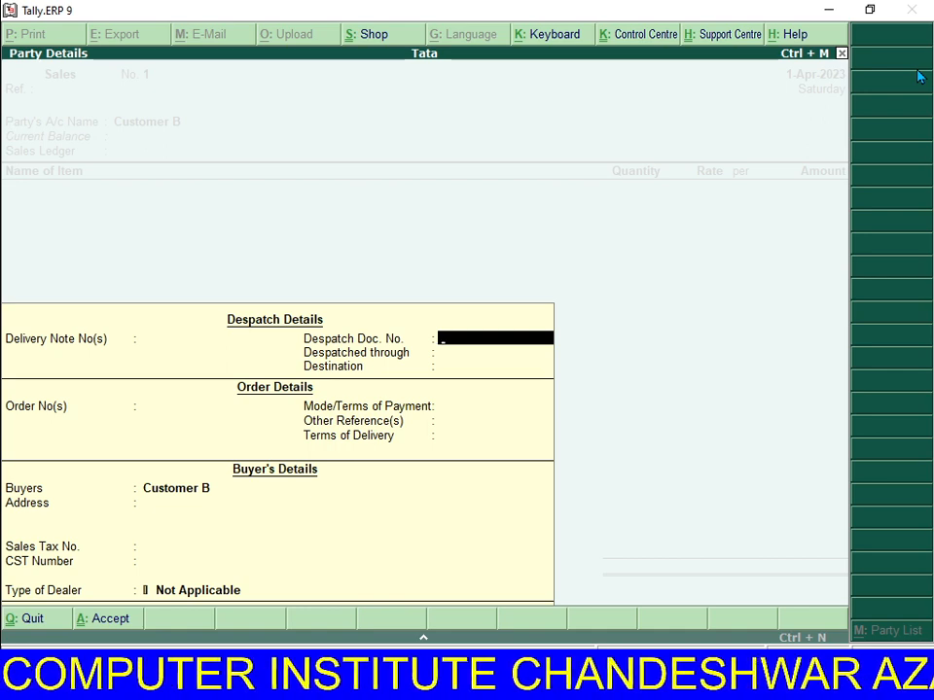
key(ctrl+a)
key(Return)
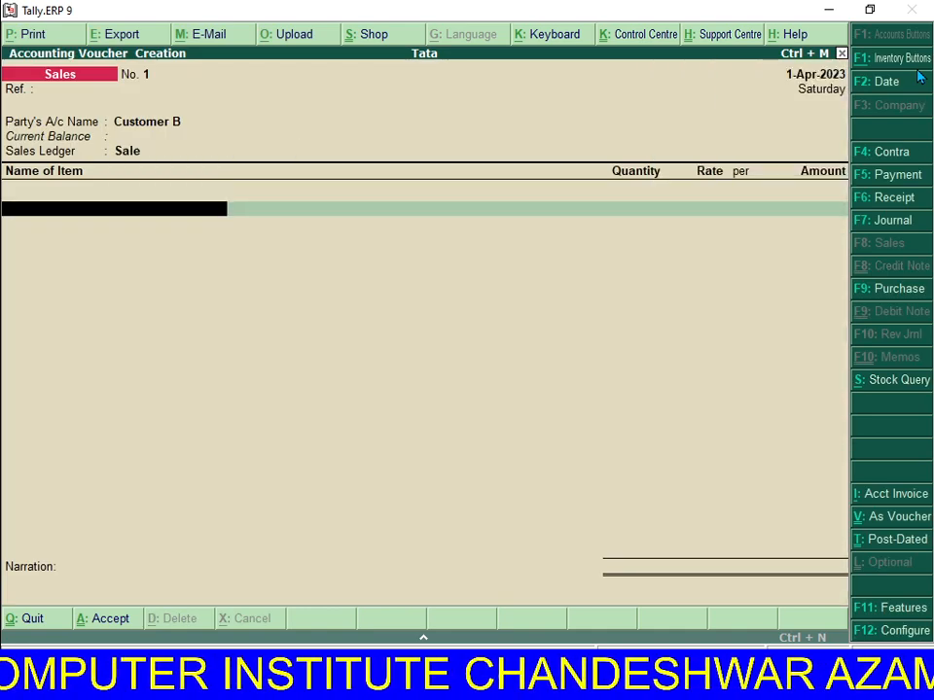
Choose Book as the sales item and try a quantity of 60 pic.
key(Down)
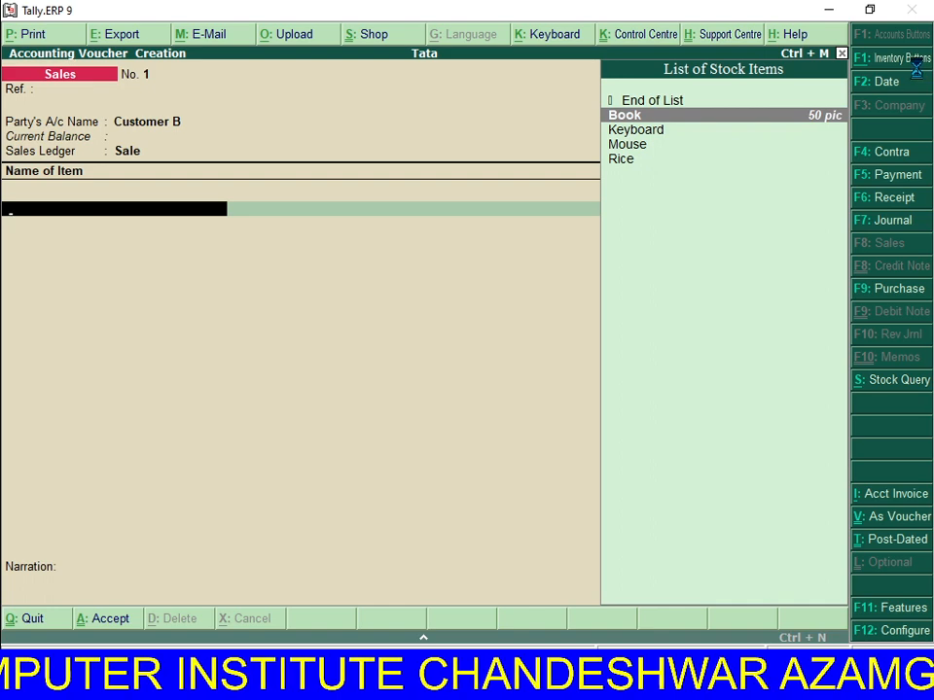
key(Return)
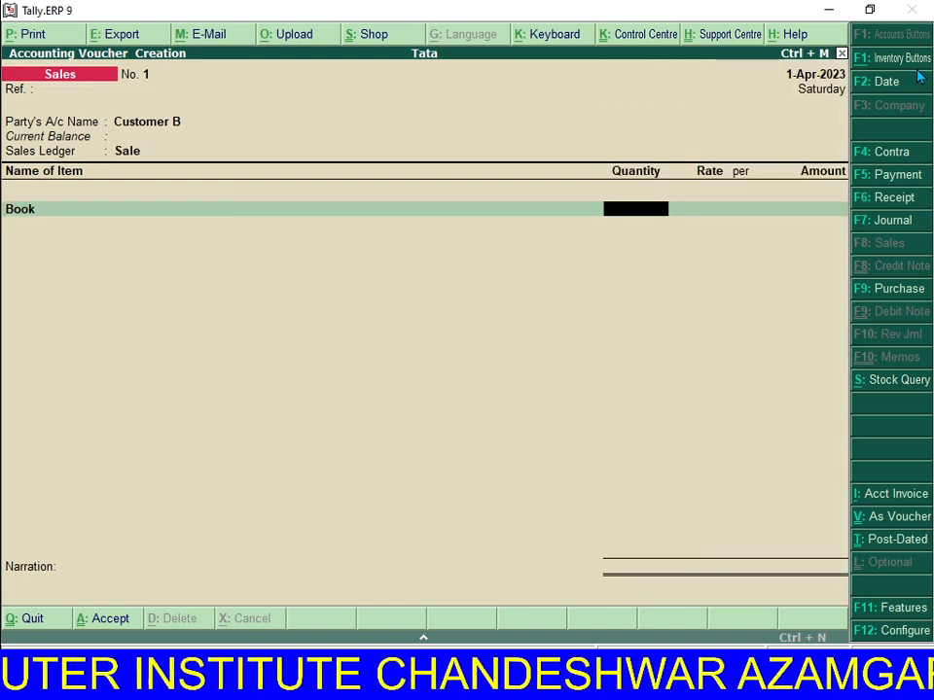
text(60)
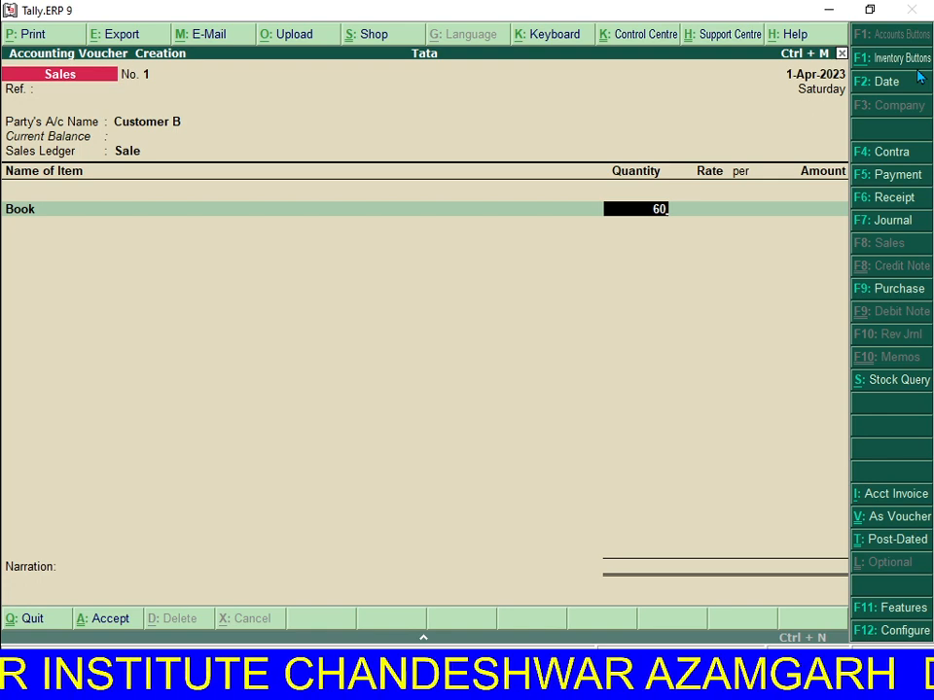
key(Return)
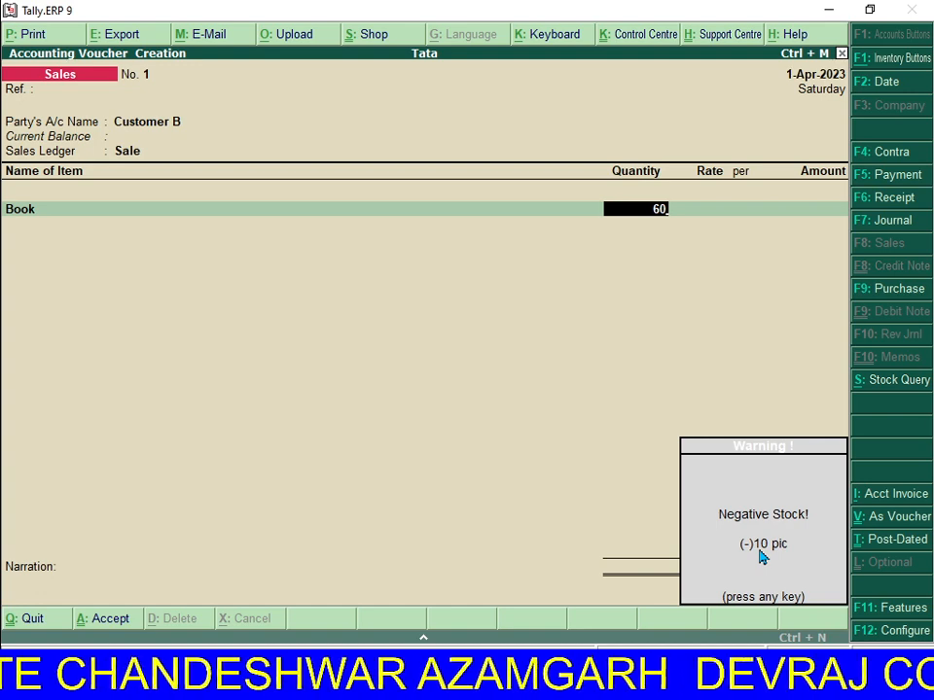
key(Return)
Set Book's quantity to 30 pic and its rate to 55, and save the sales voucher.
key(BackSpace)
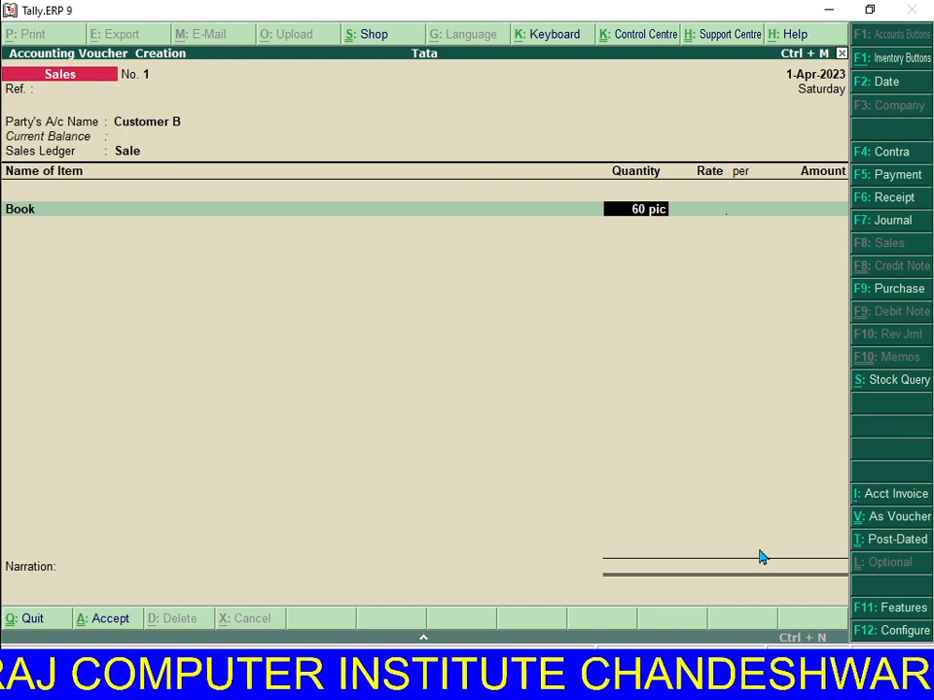
text(30)
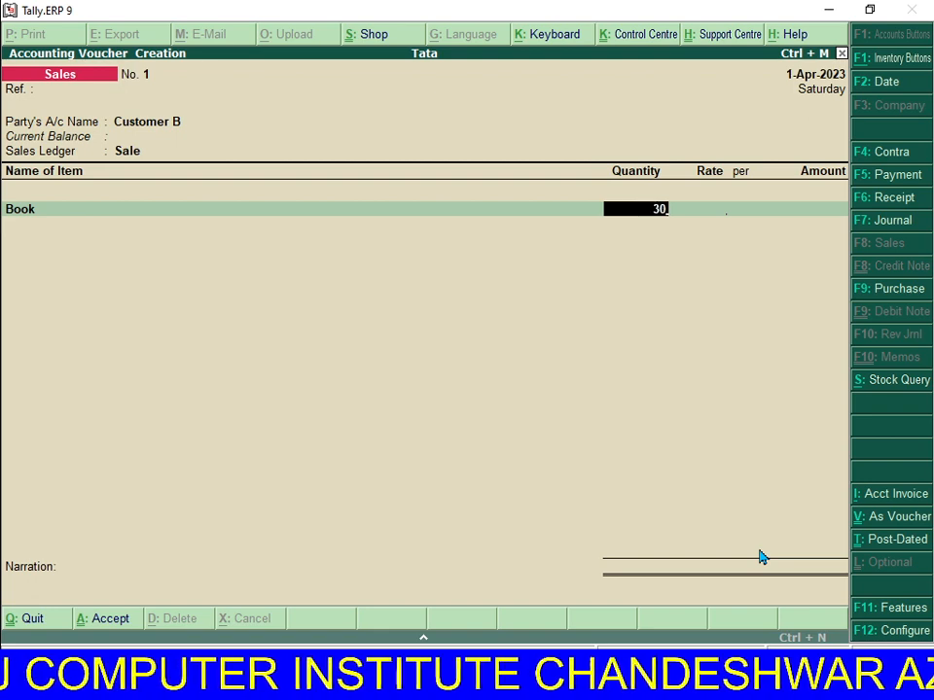
key(Return)
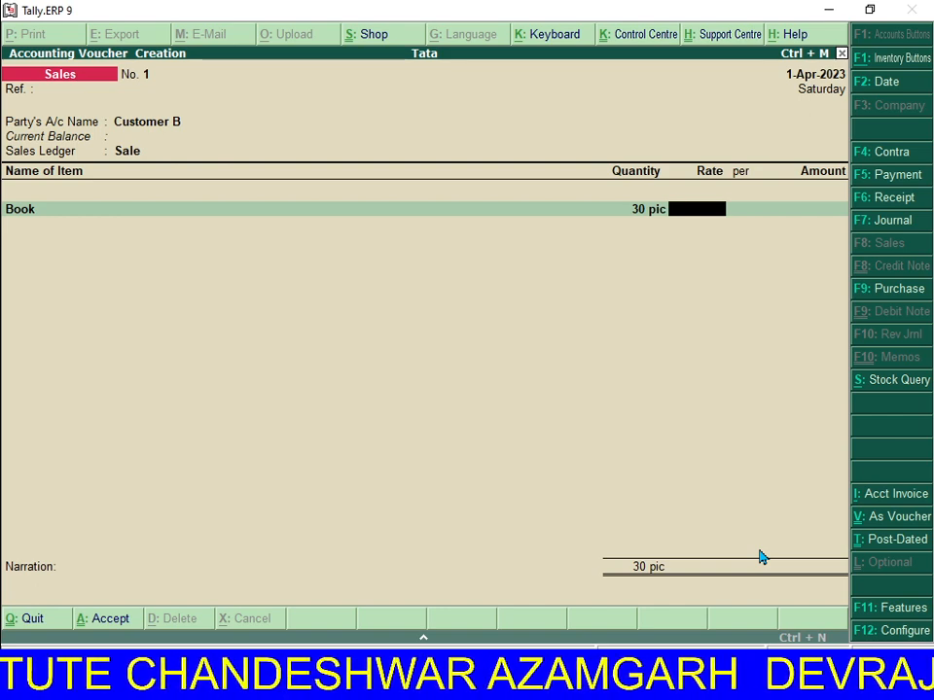
text(5)
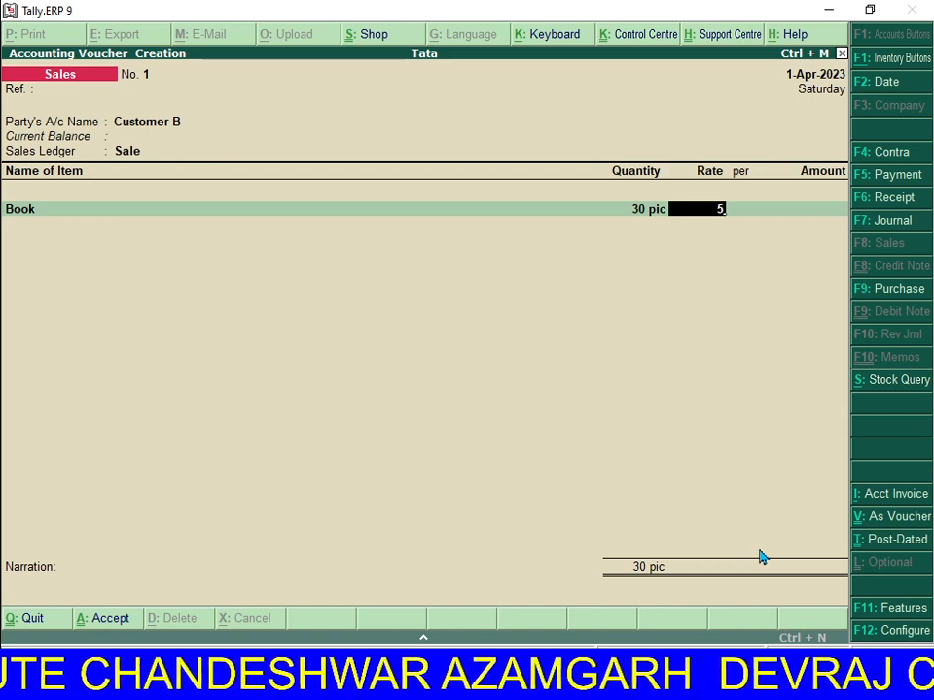
text(5)
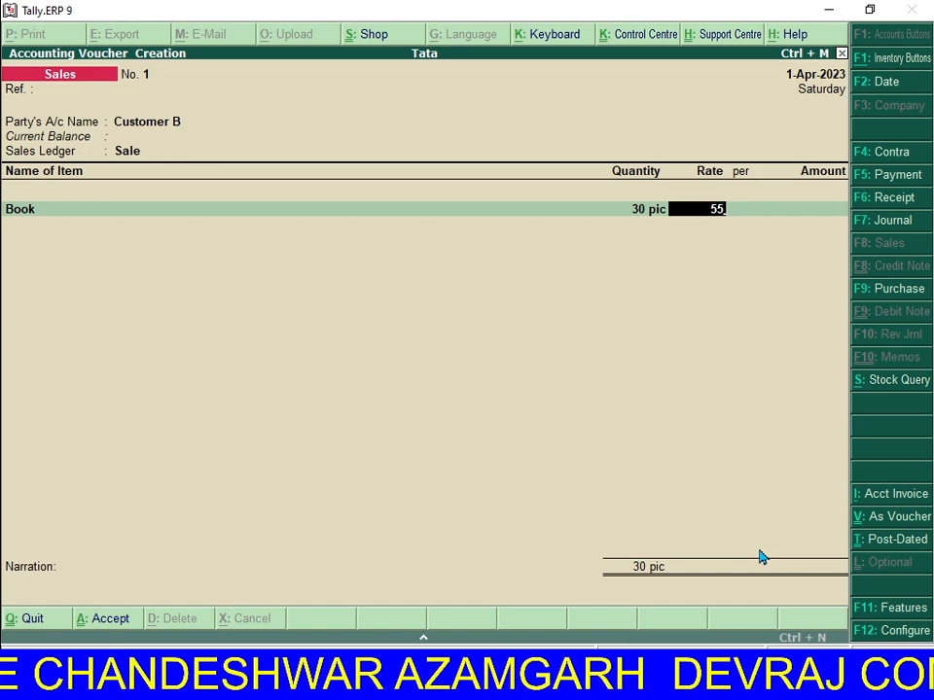
key(Return)
key(Return)
key(Return)
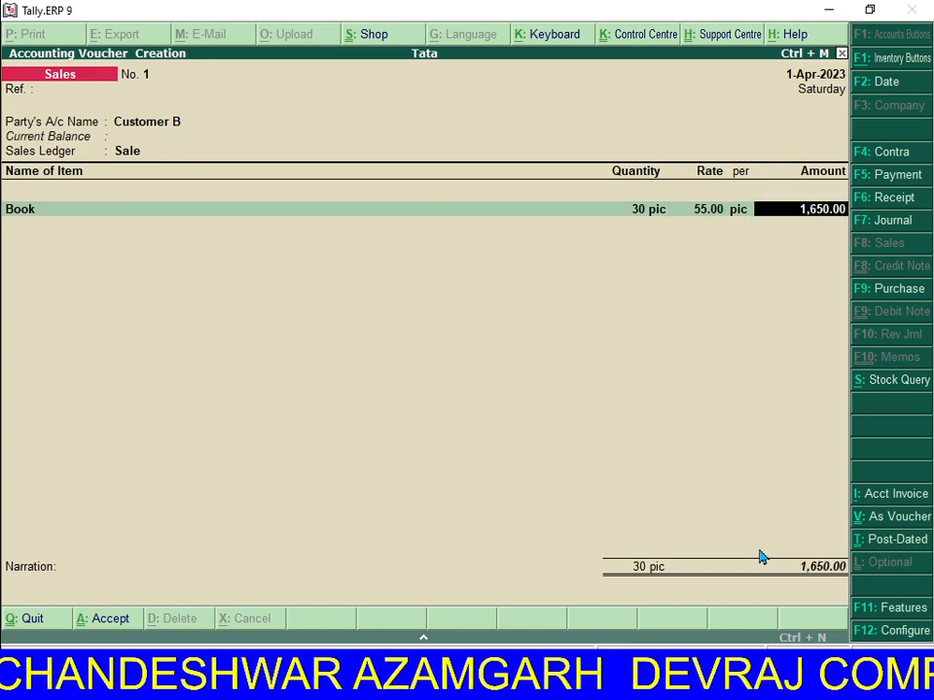
key(Return)
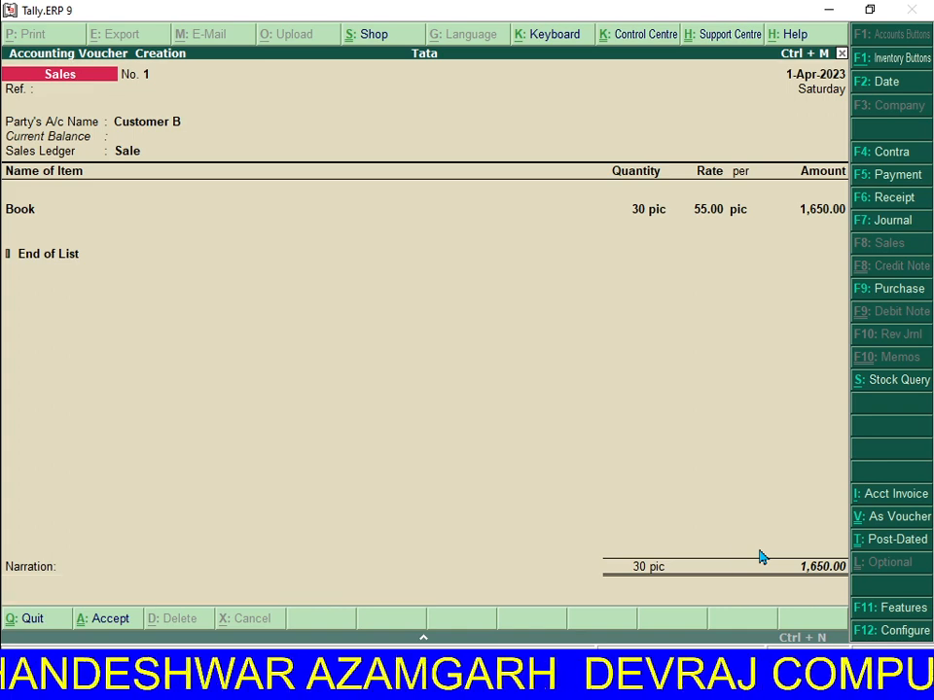
key(y)
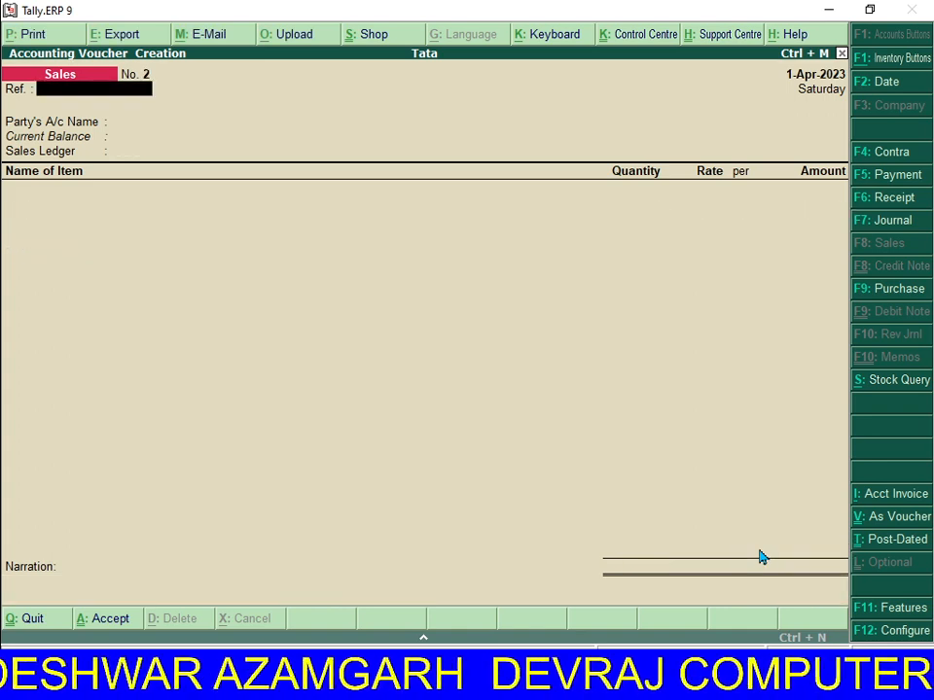
Switch to a Purchase voucher and enter supplier invoice number 006 with the default date 1-Apr-2023.
key(F9)
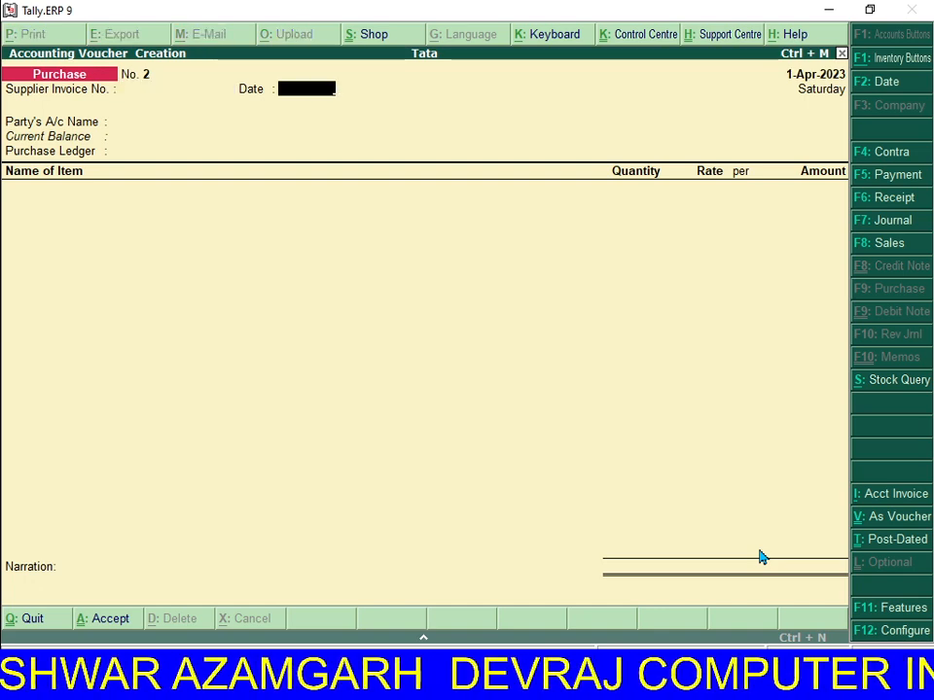
text(00)
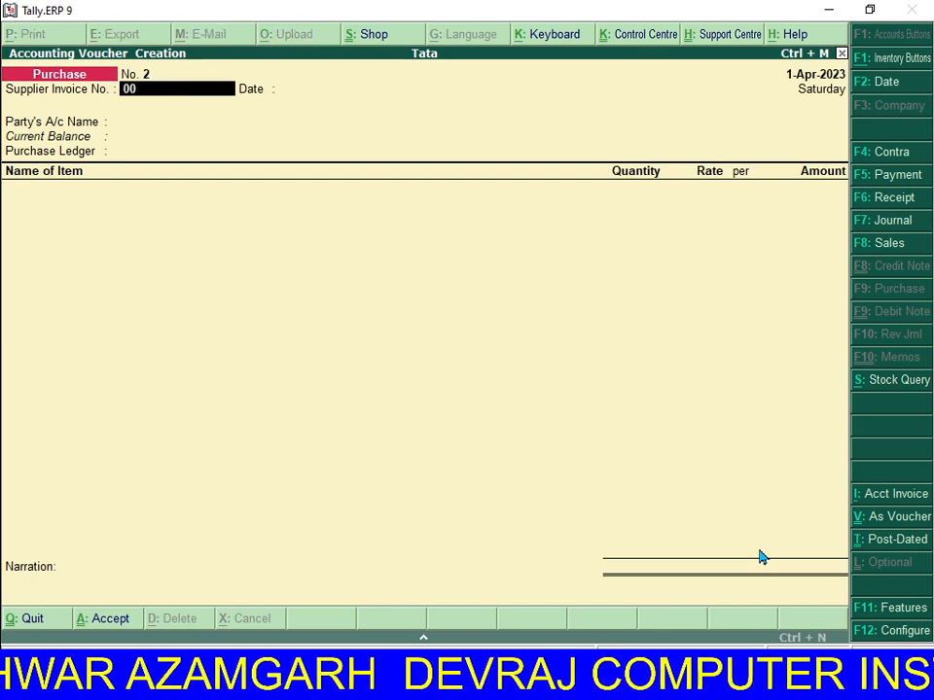
text(6)
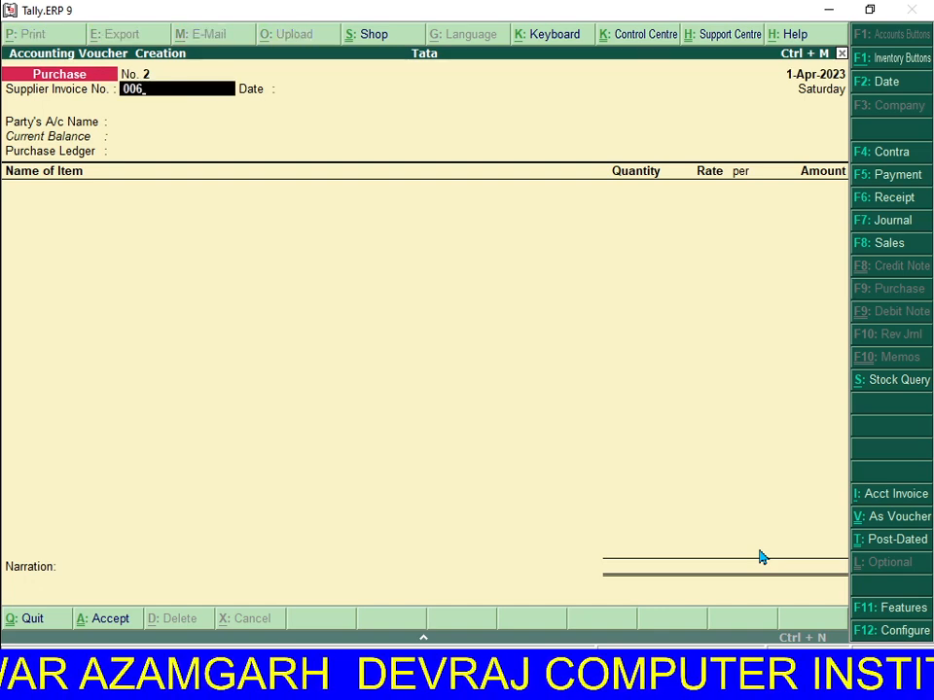
key(Return)
key(Return)
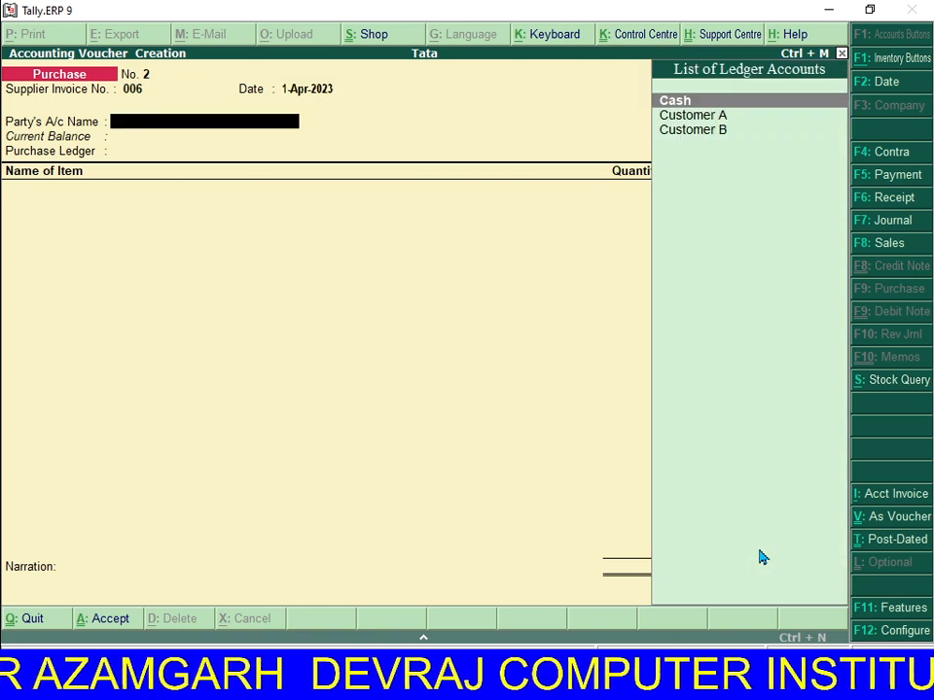
Choose Customer A as the party with default supplier details and Purchase as the purchase ledger.
key(Down)
key(Down)
key(Up)
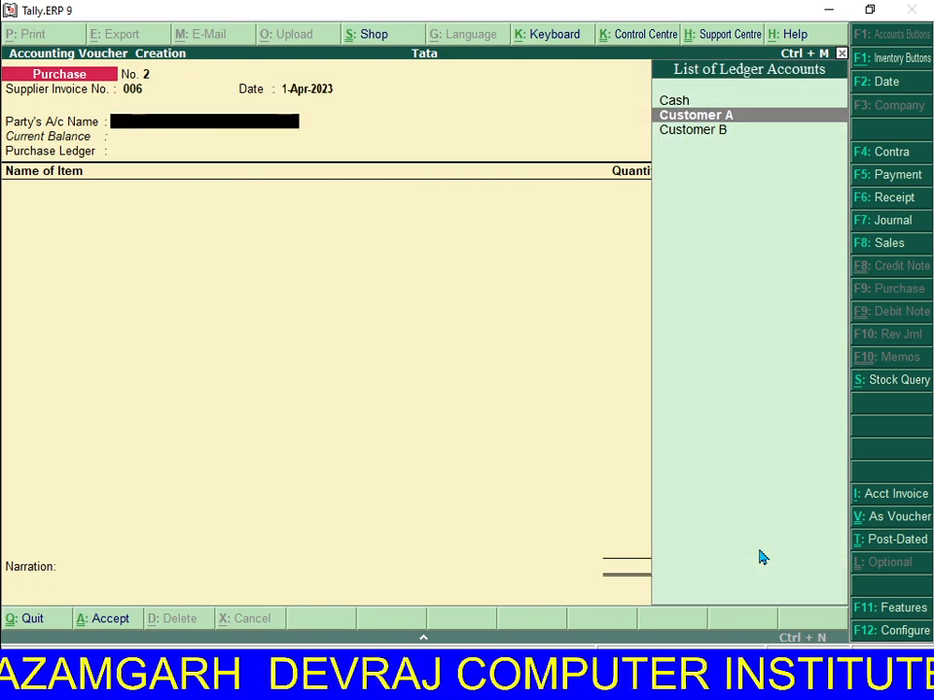
key(Return)
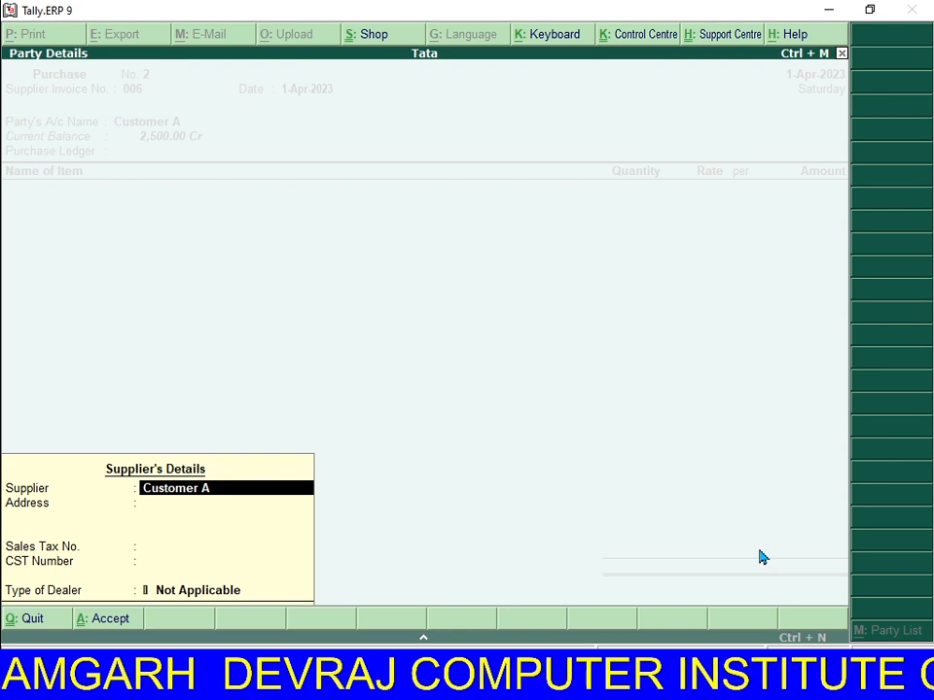
key(ctrl+a)
key(Return)
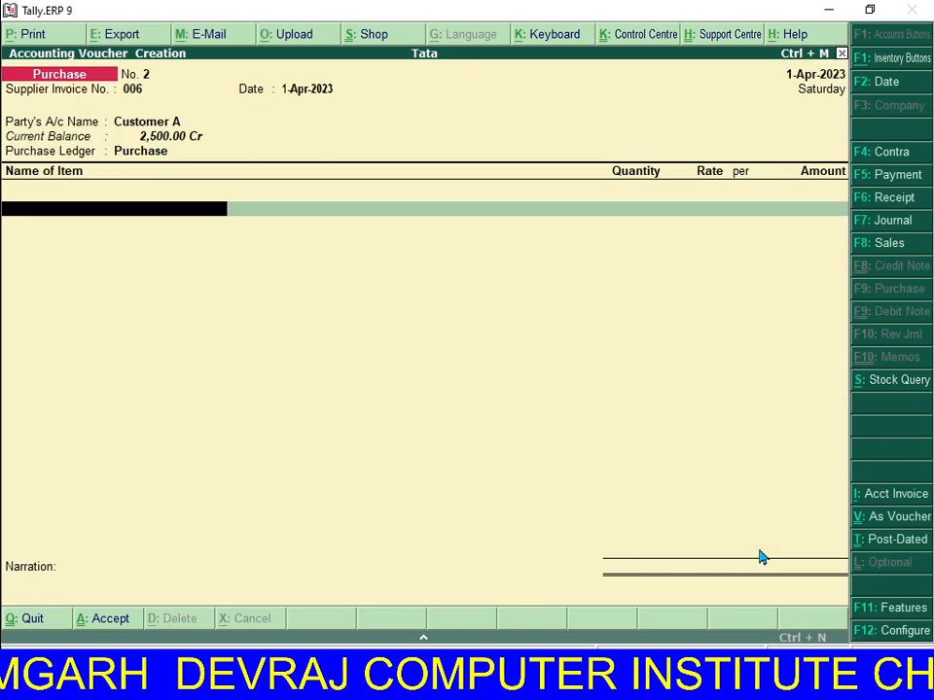
Add Keyboard as the purchased item with a quantity of 550 pic at a rate of 210 per pic.
key(Down)
key(Down)
key(Return)
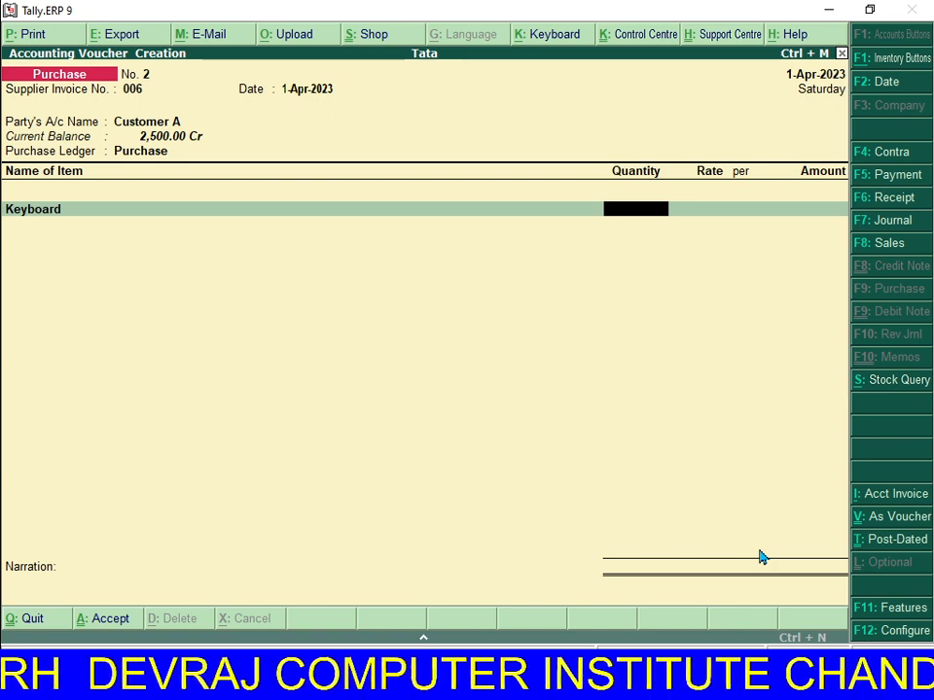
text(550)
key(Return)
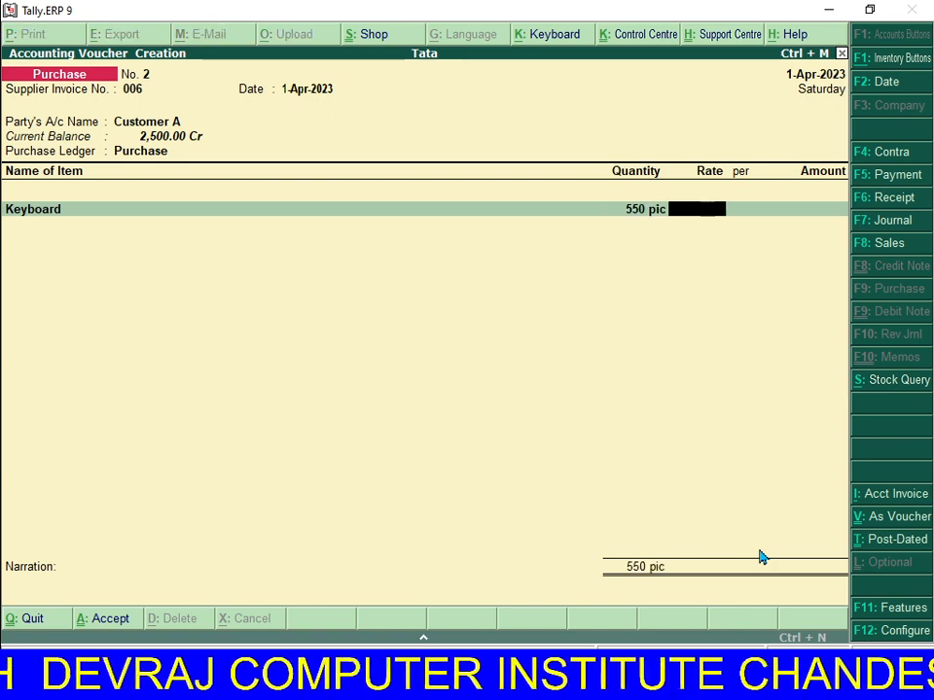
text(210)
key(Return)
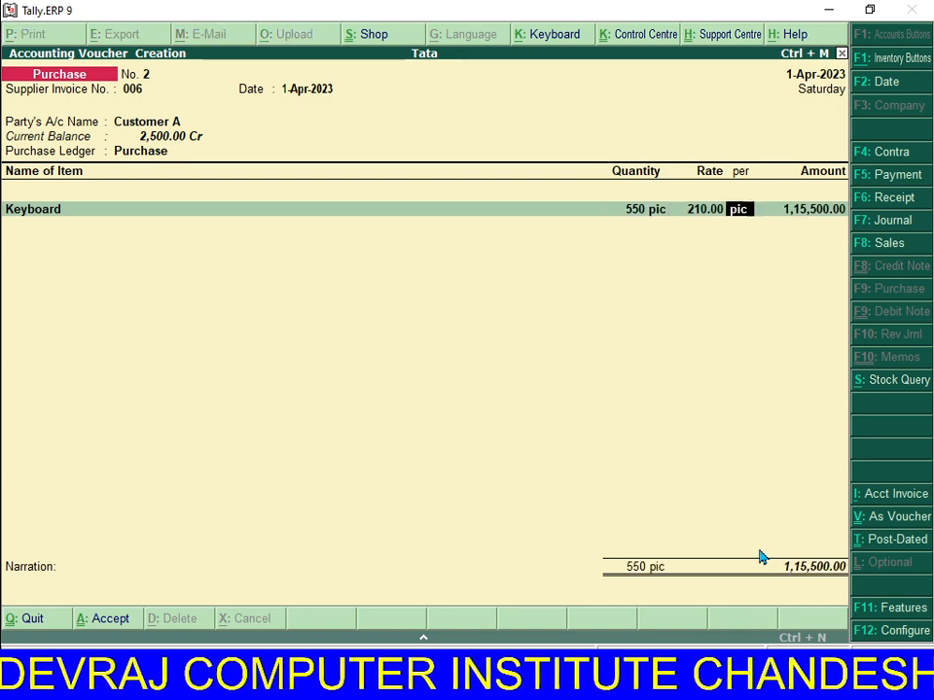
key(Return)
key(Return)
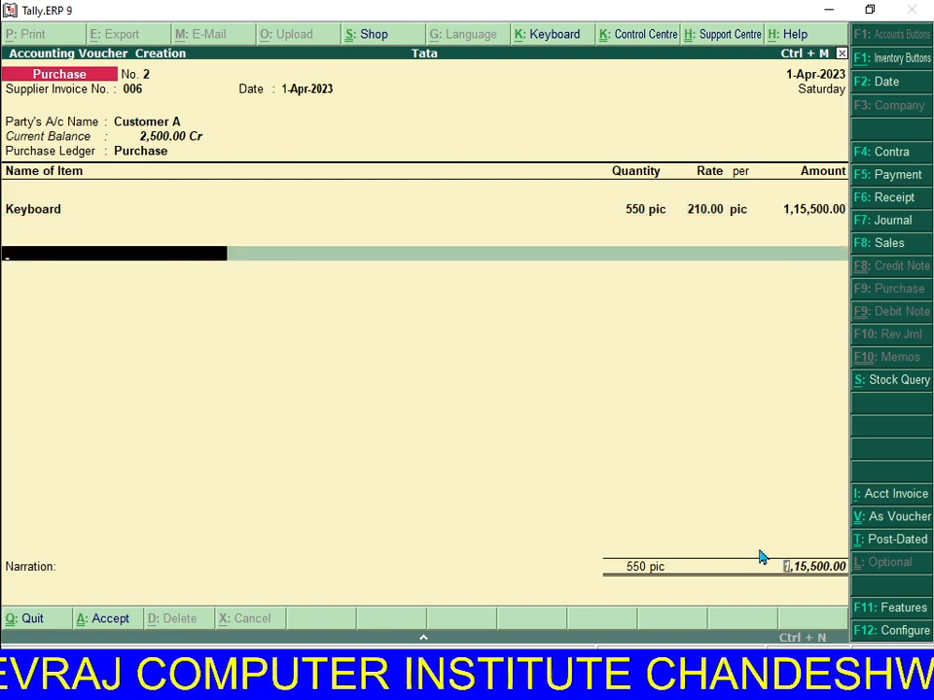
End the item list and save the Keyboard purchase voucher with an empty narration.
key(Return)
key(Return)
key(Return)
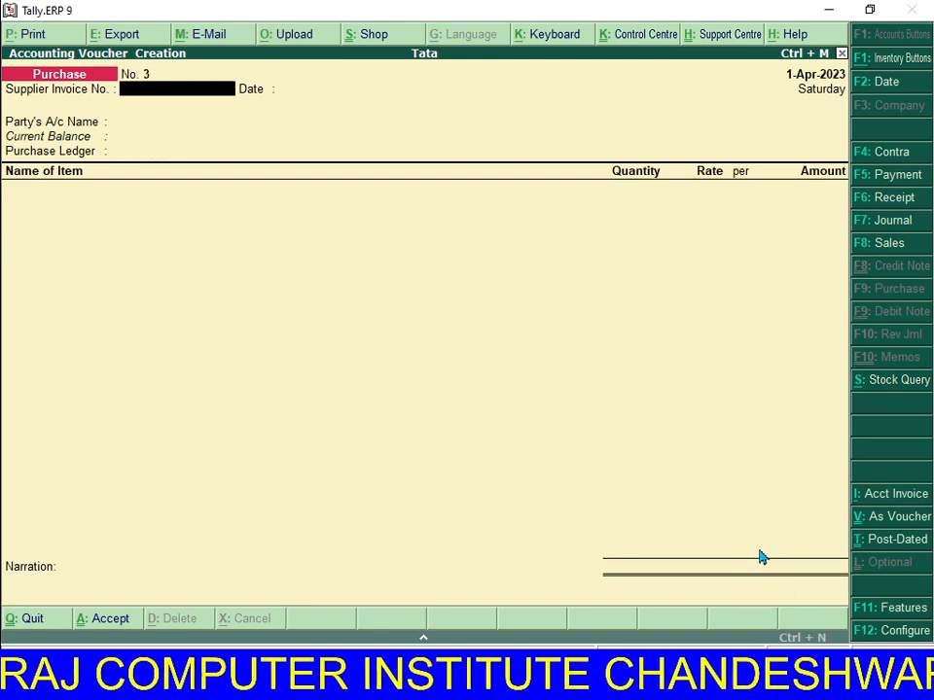
Switch to a Sales voucher for Customer B with default party details and Sale as the sales ledger.
key(F8)
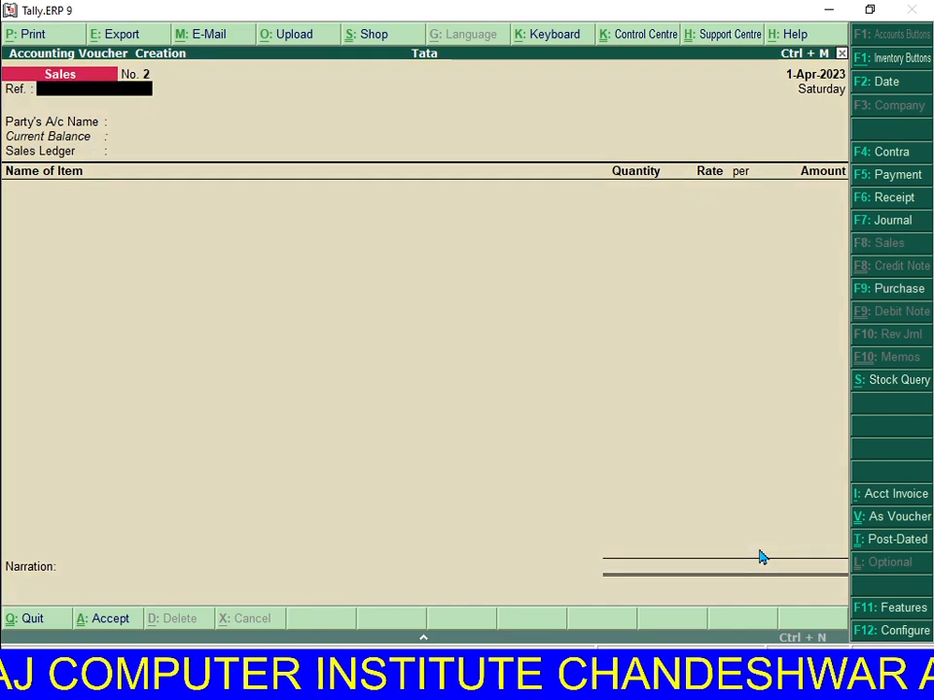
key(Down)
key(Down)
key(Return)
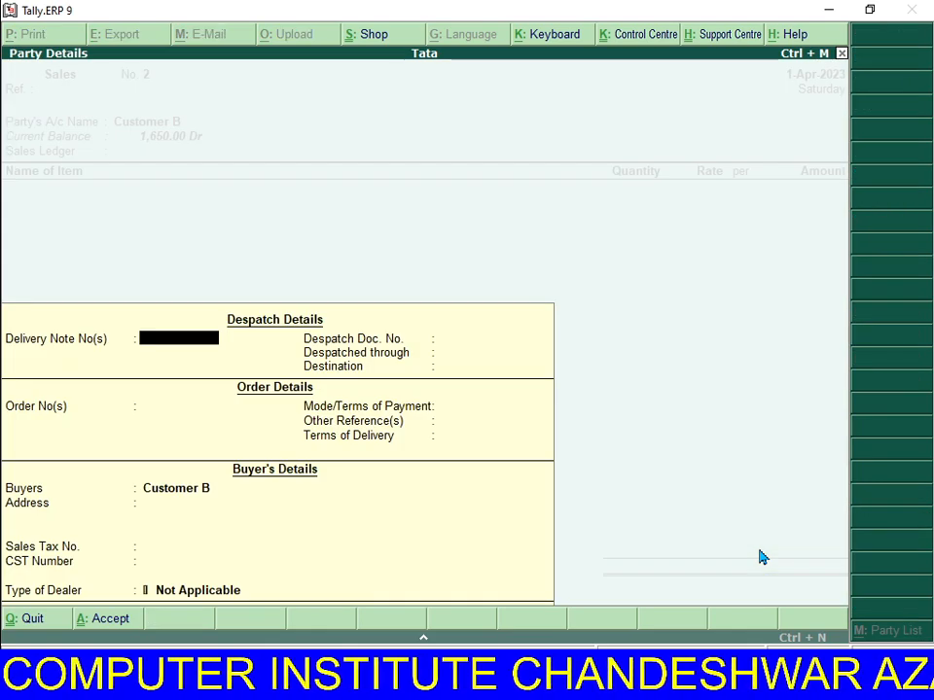
key(ctrl+a)
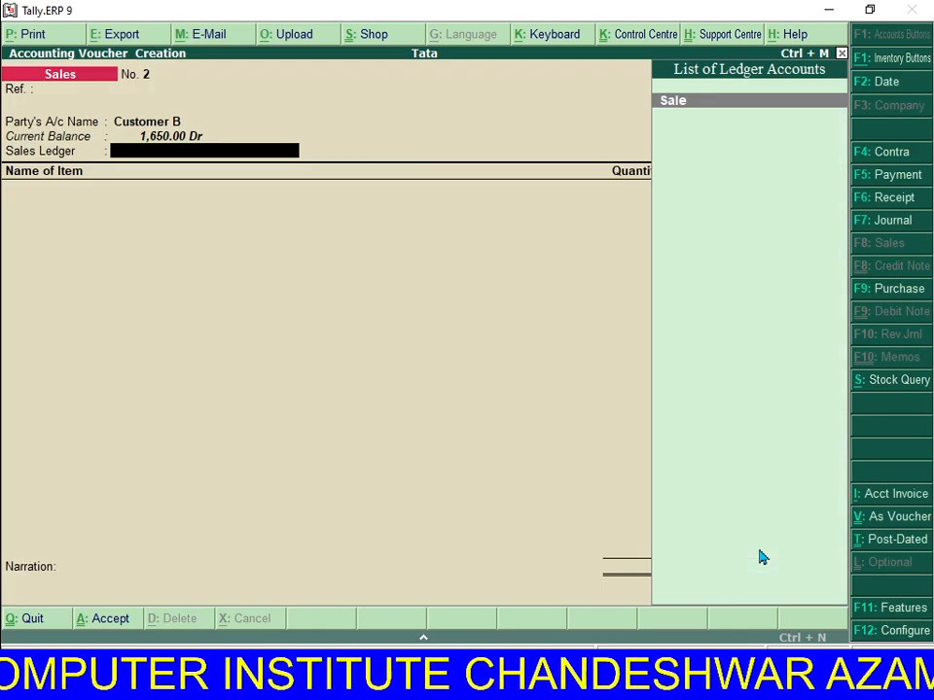
key(Return)
Add Keyboard as the sold item with a quantity of 450 pic at a rate of 220 per pic.
key(Down)
key(Down)
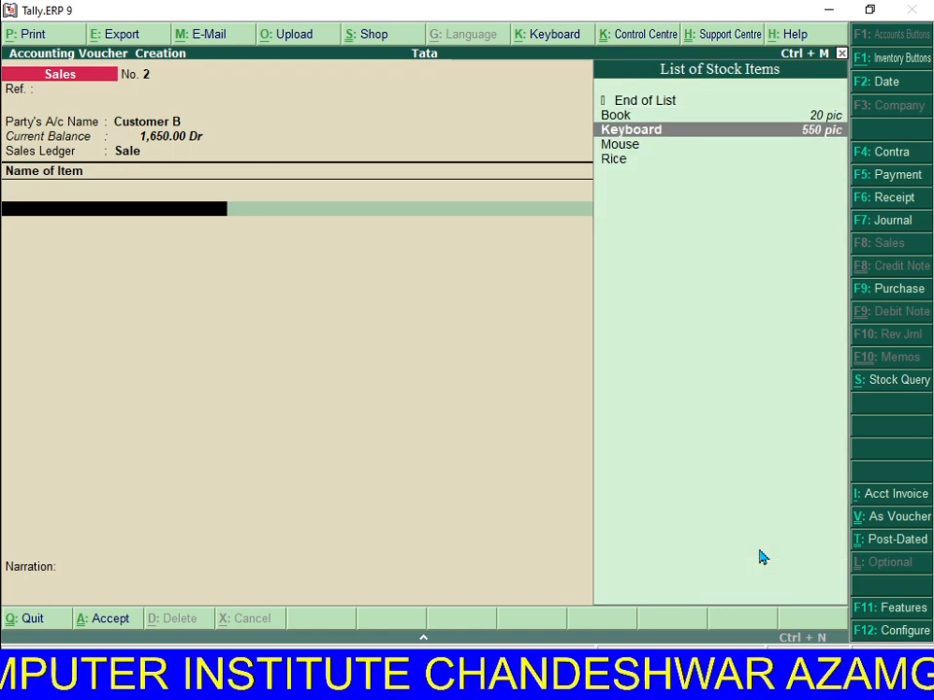
key(Return)
text(4)
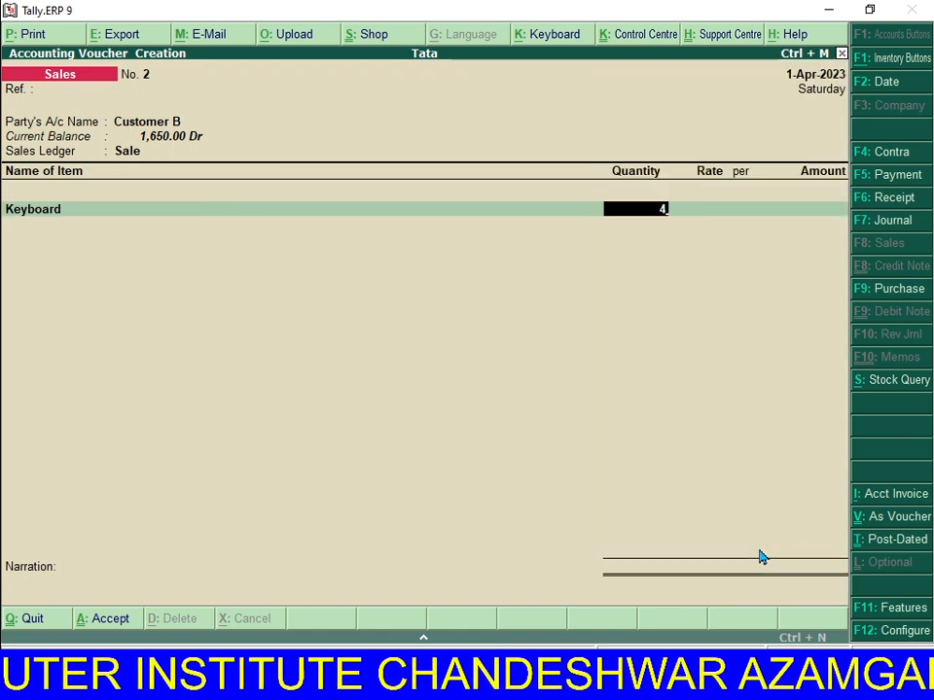
text(50)
key(Return)
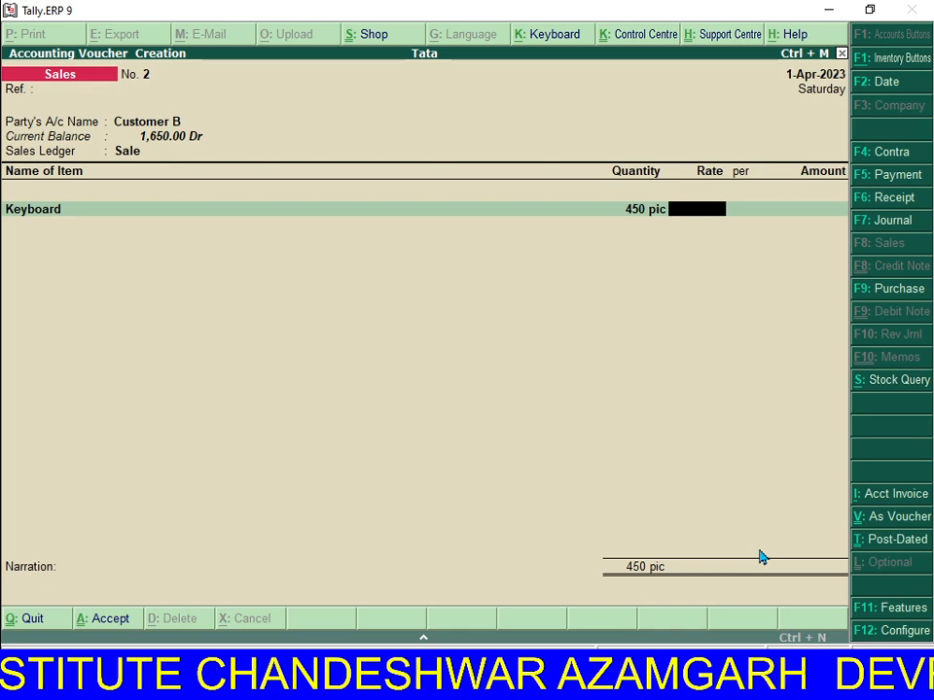
text(220)
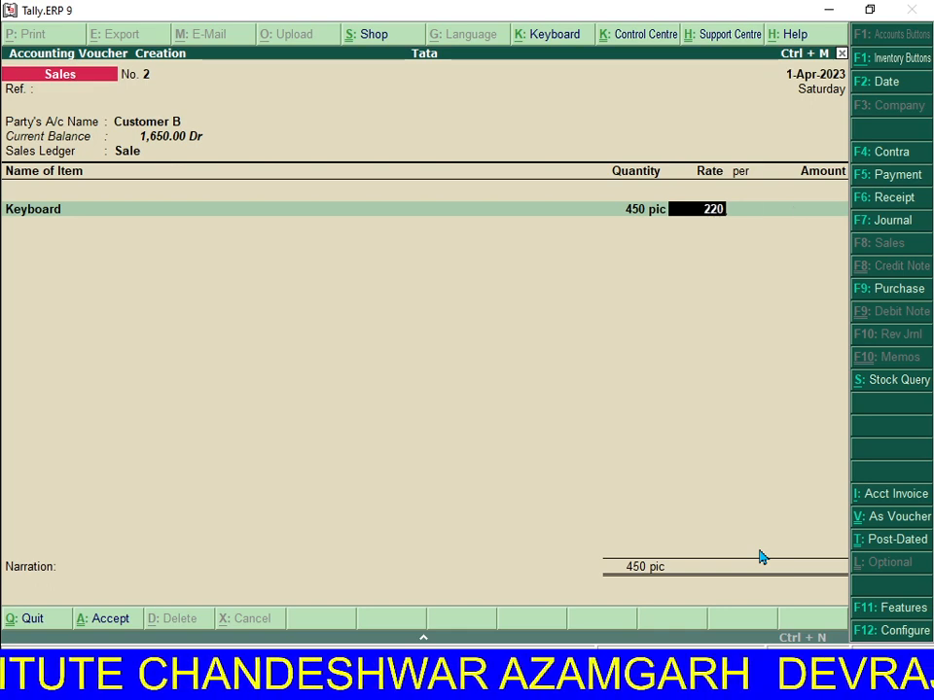
key(Return)
key(Return)
key(Return)
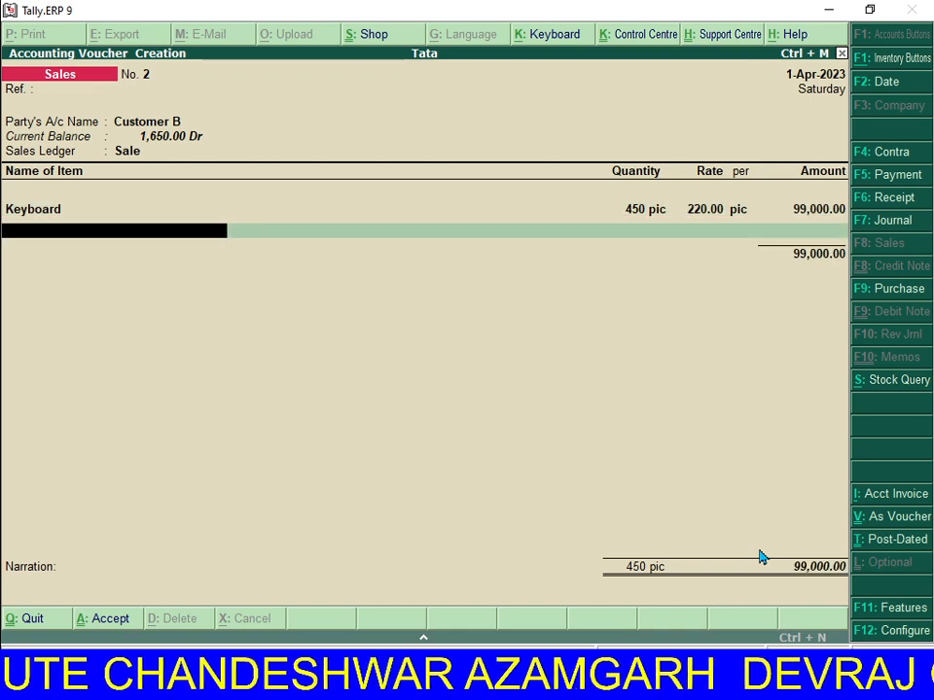
End the item list and save the Keyboard sales voucher with an empty narration.
key(Return)
key(Return)
key(Return)
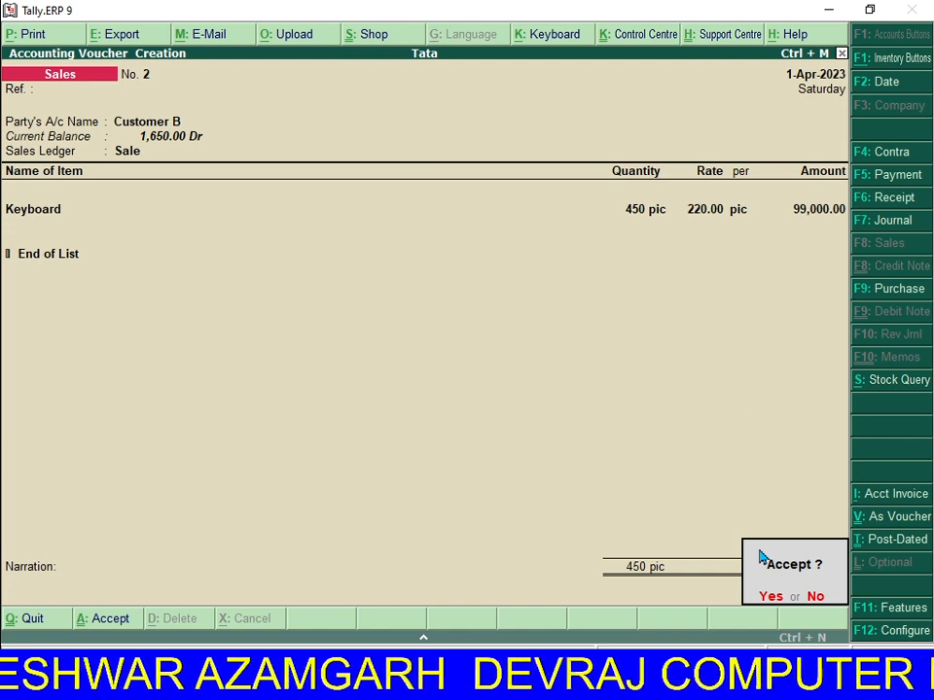
key(Return)
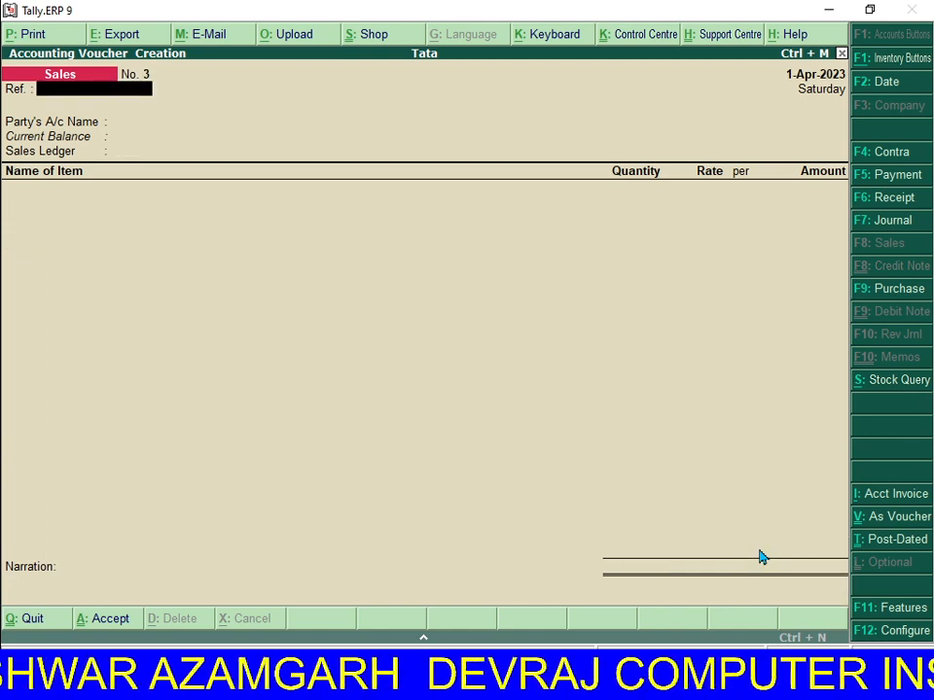
Switch to a new Purchase voucher and enter supplier invoice number 007 with the default date 1-Apr-2023.
key(F9)
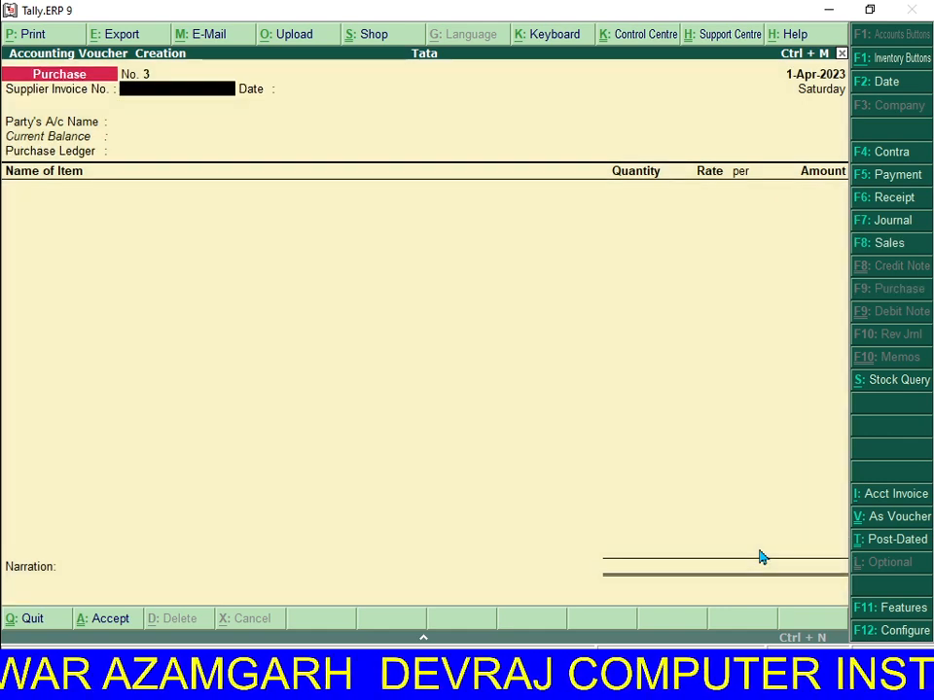
text(007)
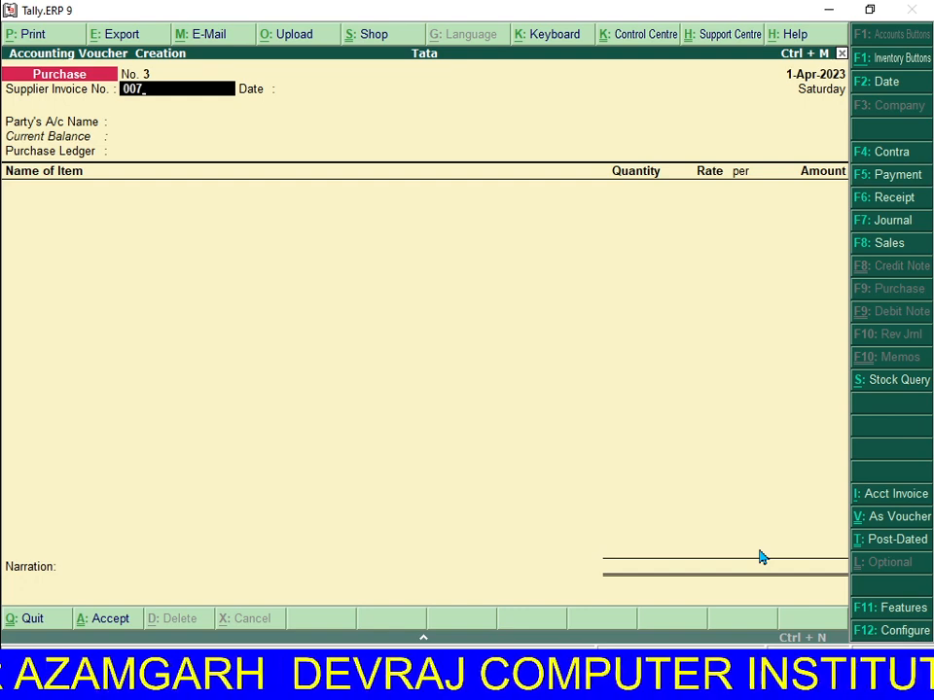
key(Return)
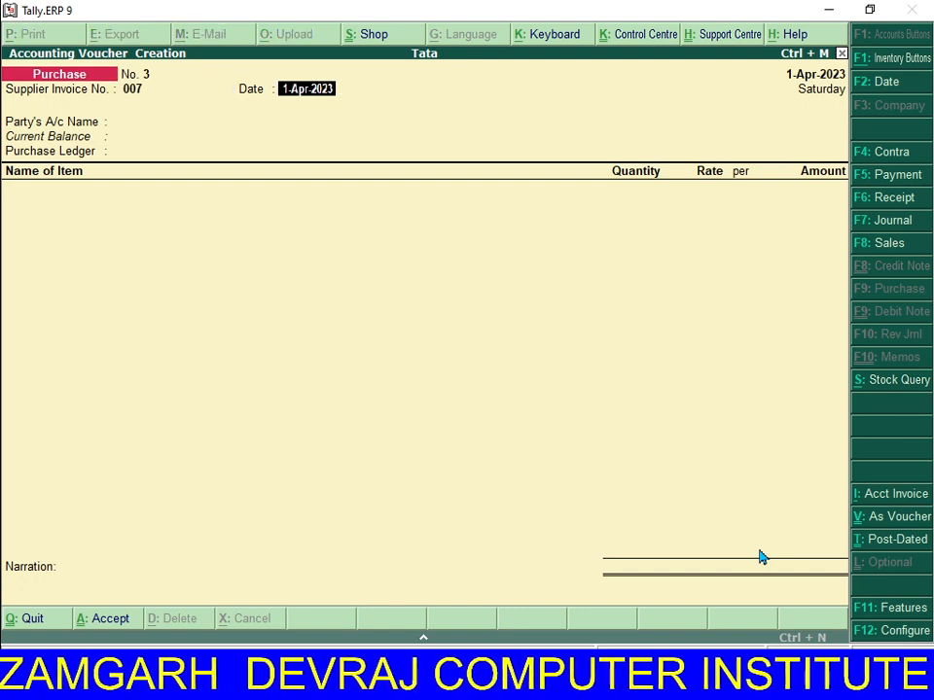
key(Return)
Set Customer A as the party account, leave the supplier details as they are, and choose Purchase as the purchase ledger.
key(Return)
key(Escape)
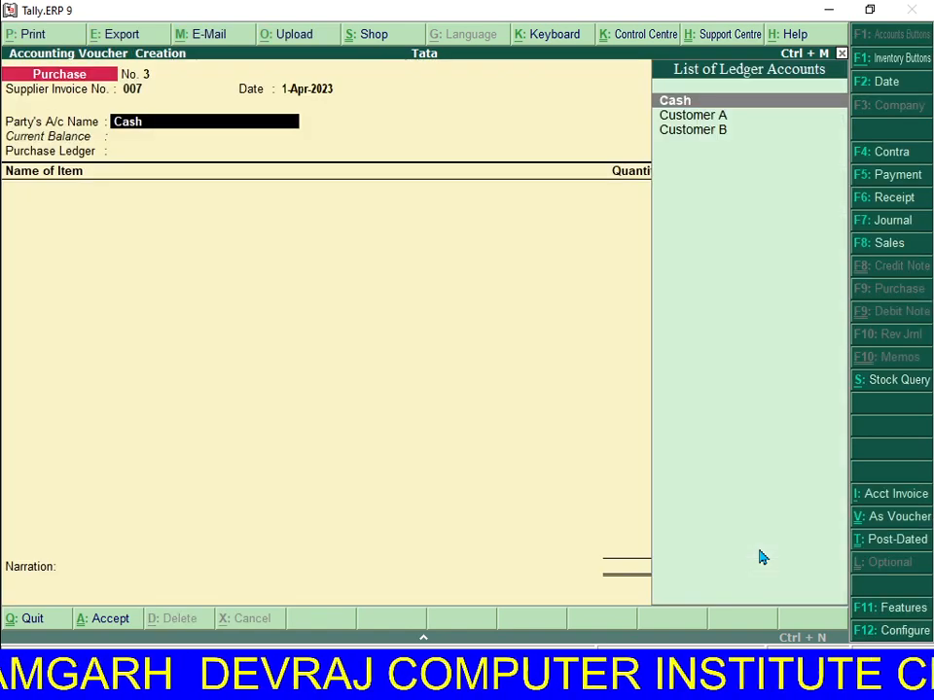
key(Down)
key(Return)
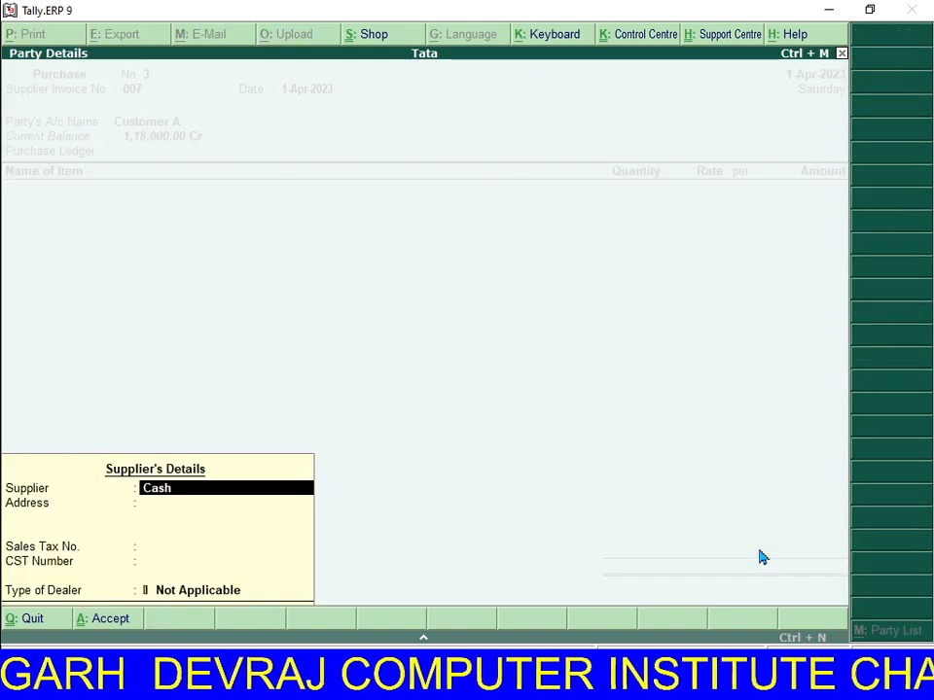
key(Escape)
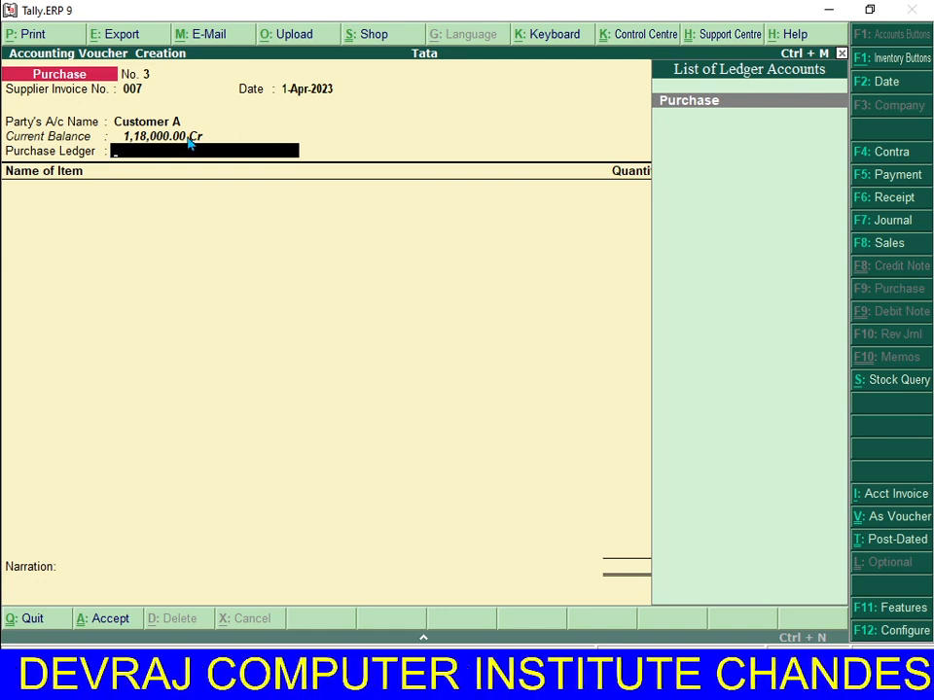
key(Return)
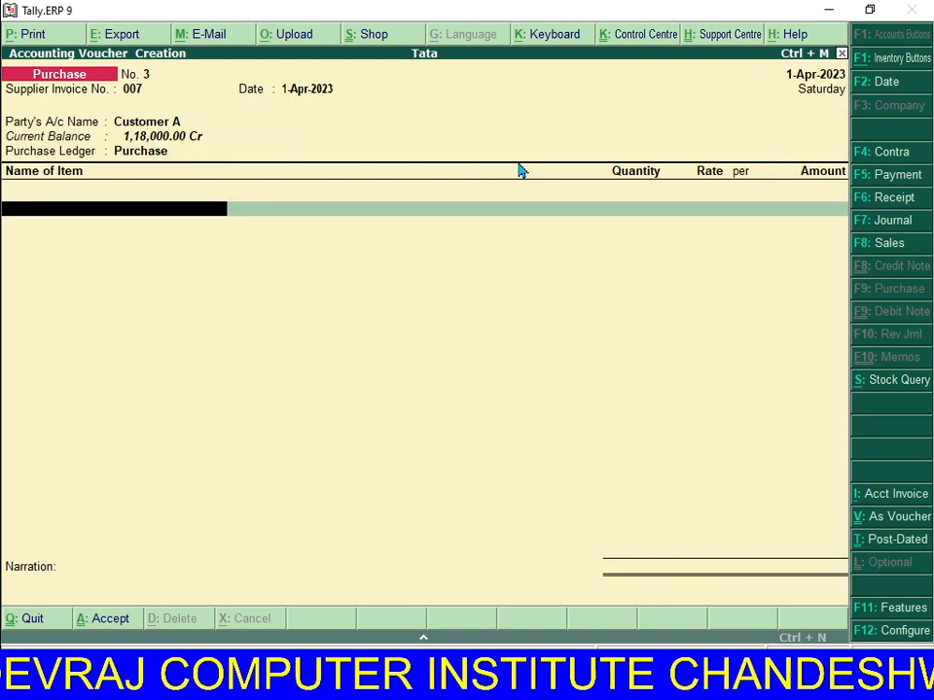
Add Mouse as the purchased item with a quantity of 560 pic.
key(Down)
key(Down)
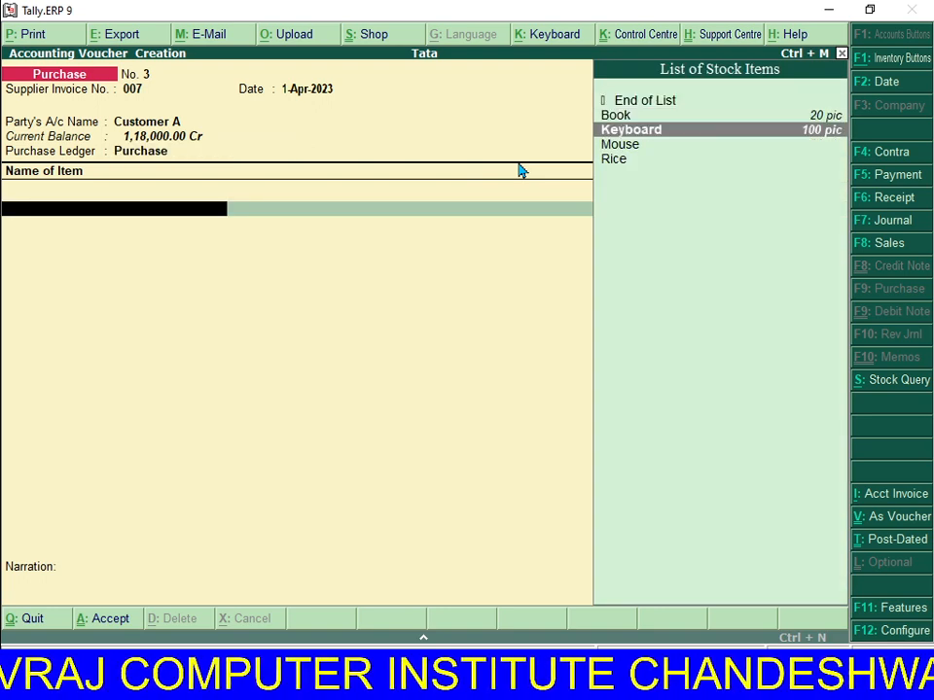
key(Return)
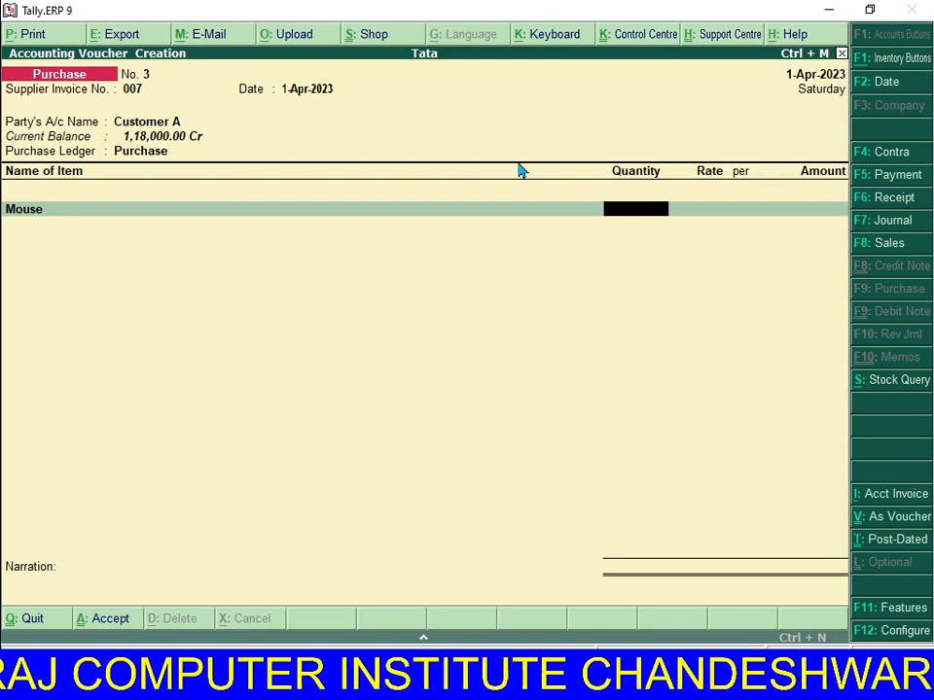
text(560)
key(Return)
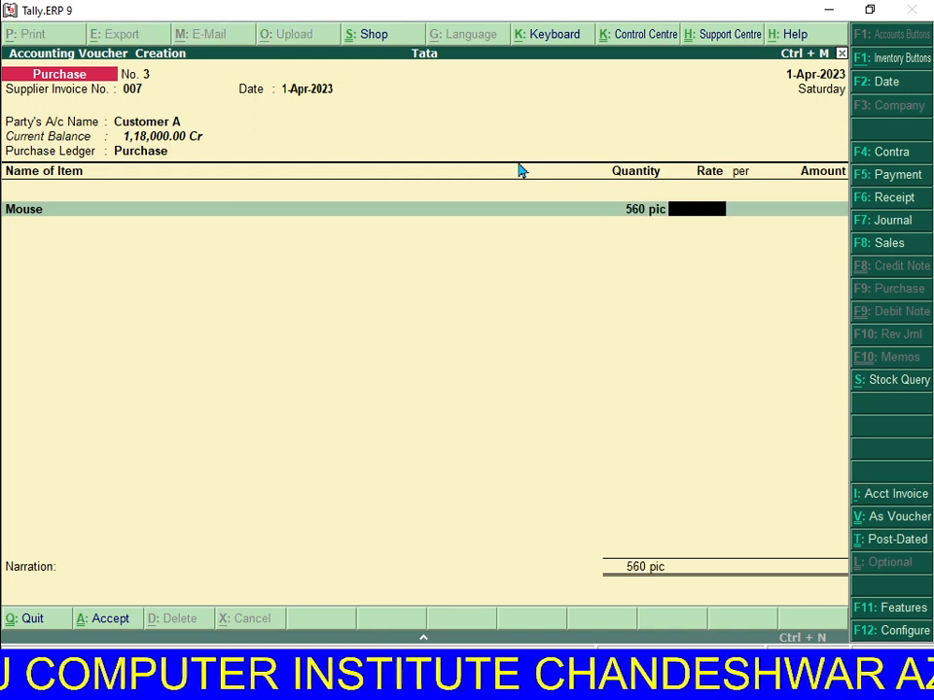
Set the purchase rate of Mouse to 90.
text(101)
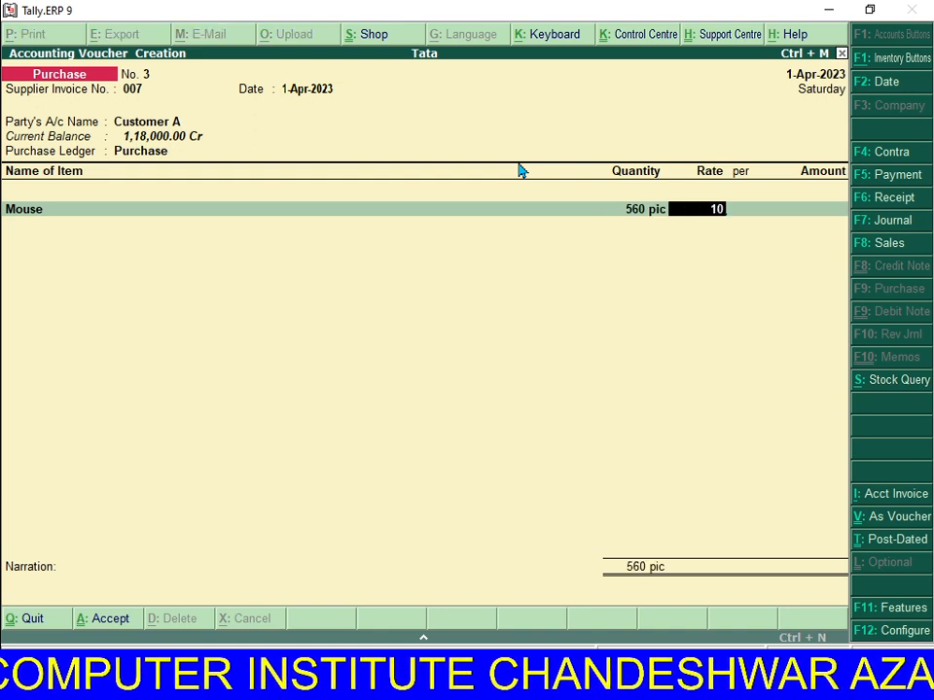
key(BackSpace)
key(BackSpace)
key(BackSpace)
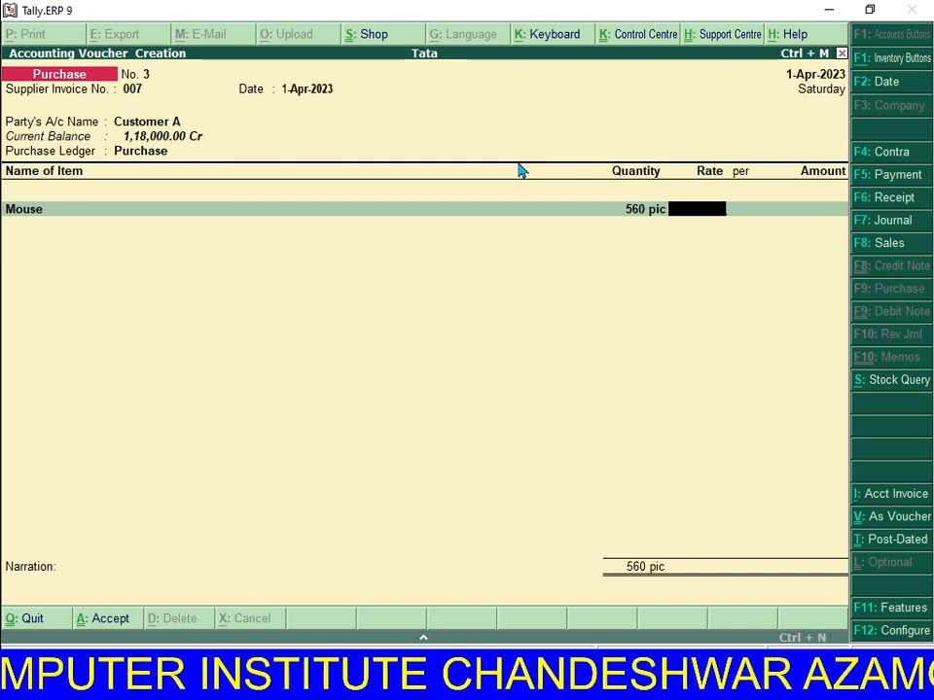
text(90)
key(Return)
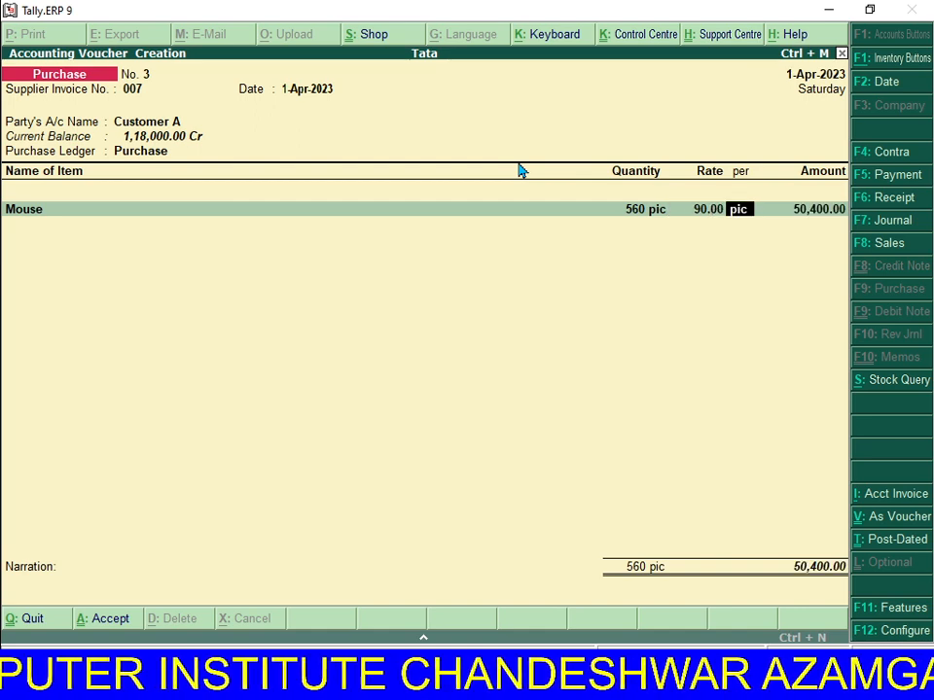
Finish the item list of the Mouse purchase without a narration and save the Purchase voucher.
key(Return)
key(Return)
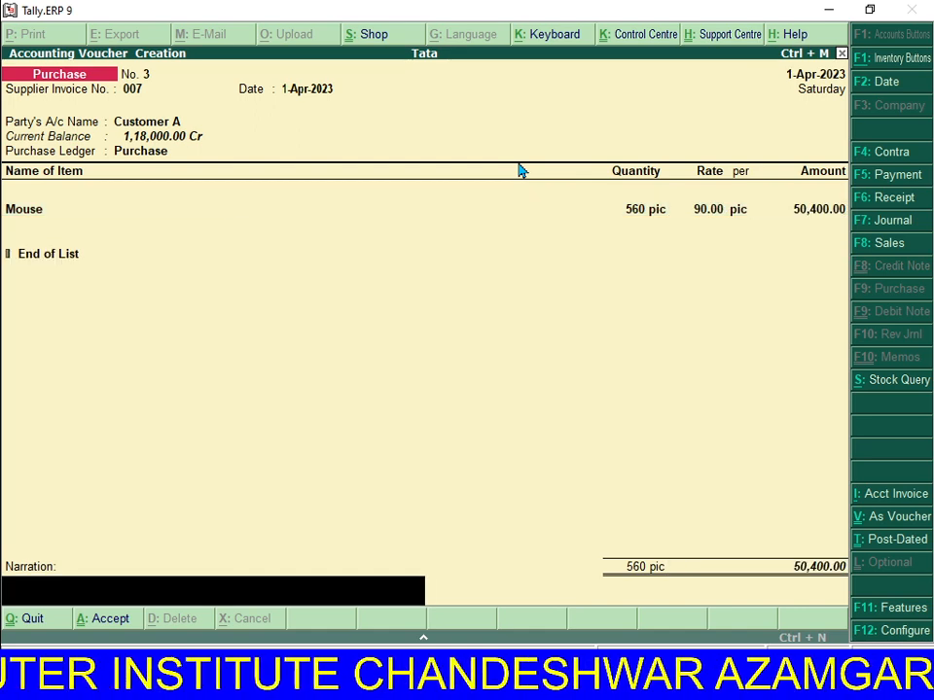
key(Return)
key(Return)
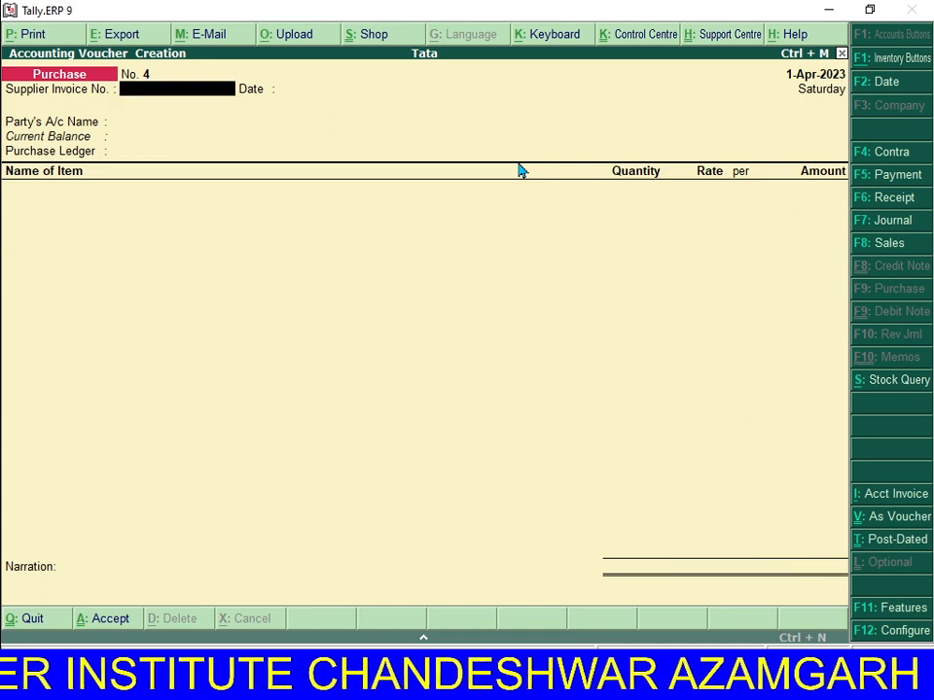
Switch to a new Sales voucher with Customer B as the party account, default party details, and Sale as the sales ledger.
key(F8)
key(Return)
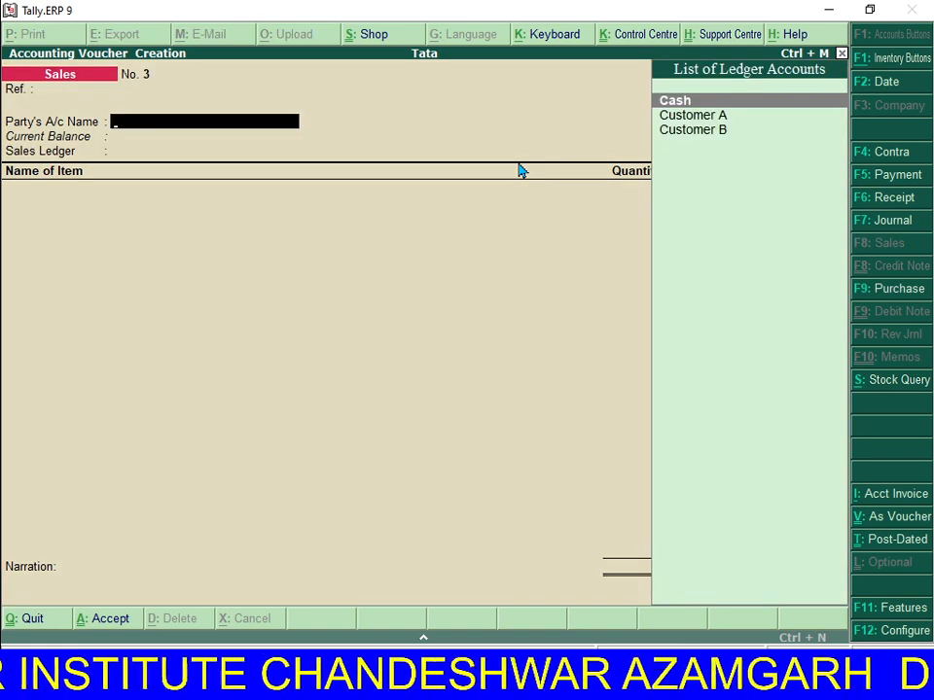
key(Down)
key(Down)
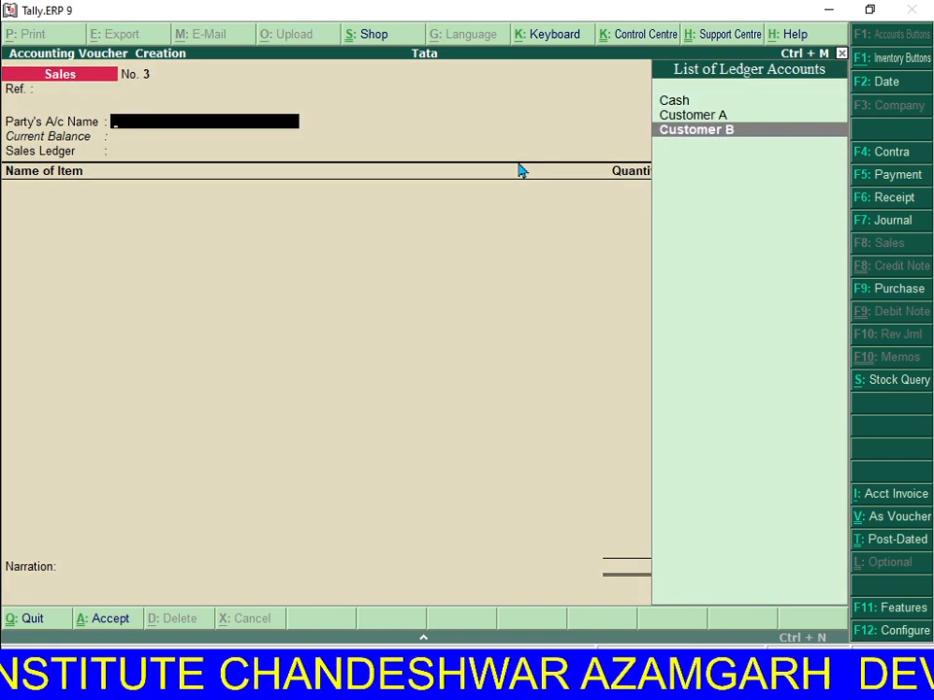
key(Return)
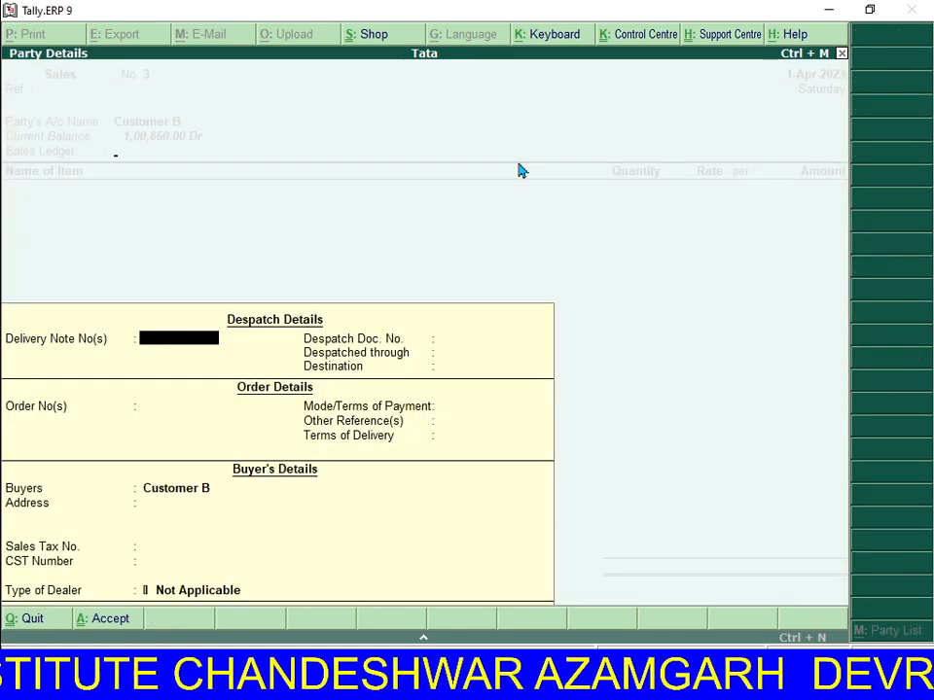
key(ctrl+a)
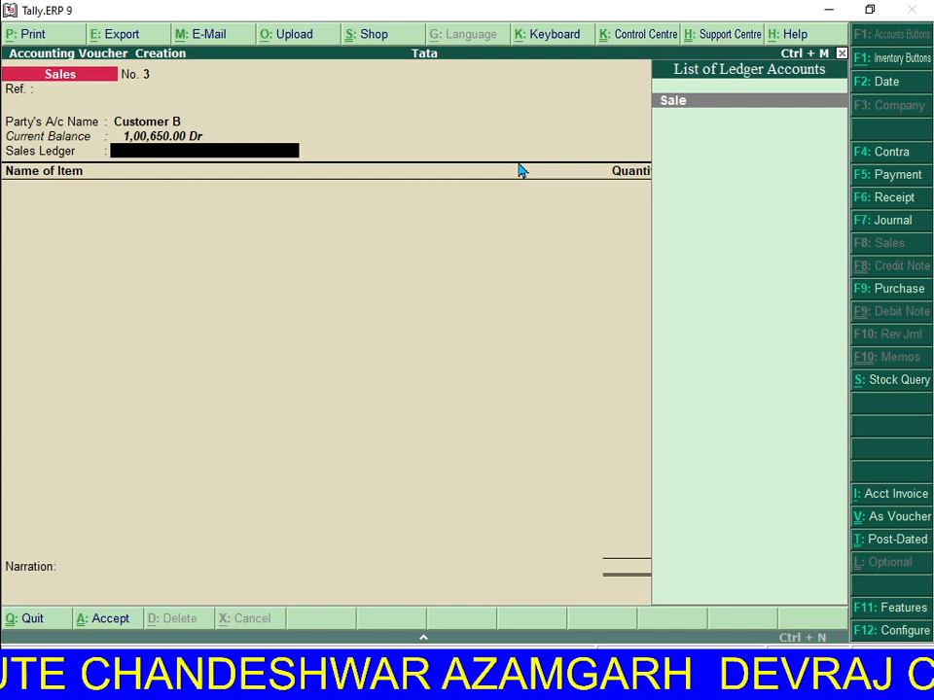
key(Return)
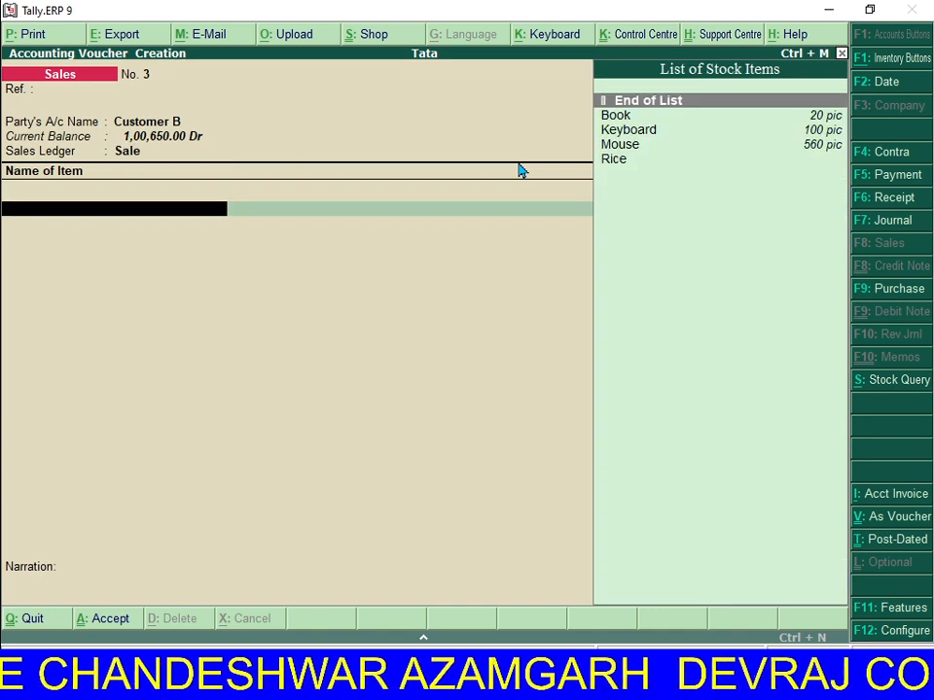
Add Mouse as the sold item with a quantity of 500 pic.
key(Down)
key(Down)
key(Down)
key(Down)
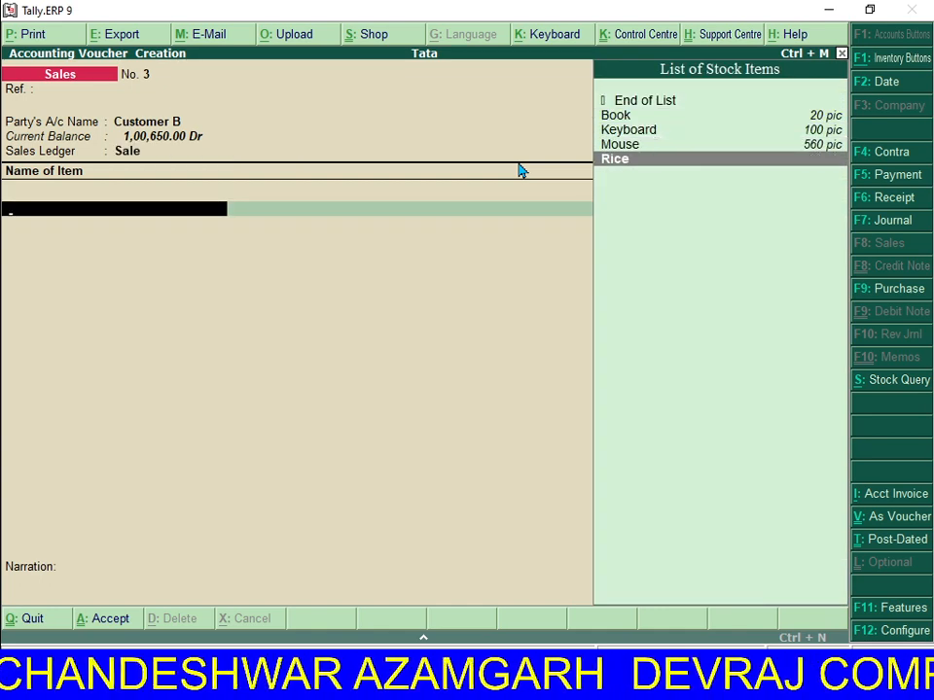
key(Up)
key(Return)
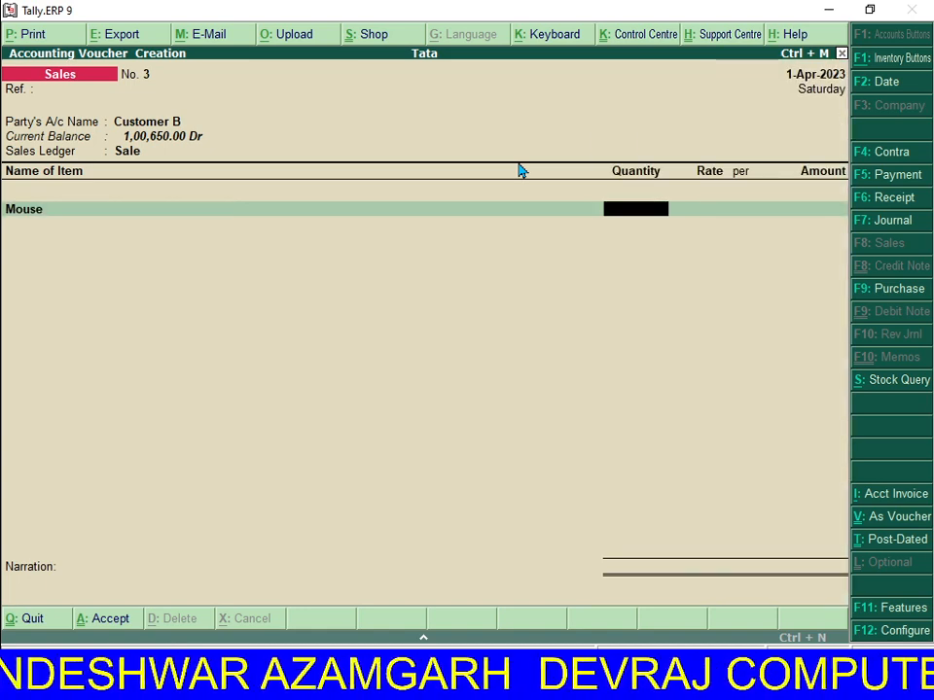
key(BackSpace)
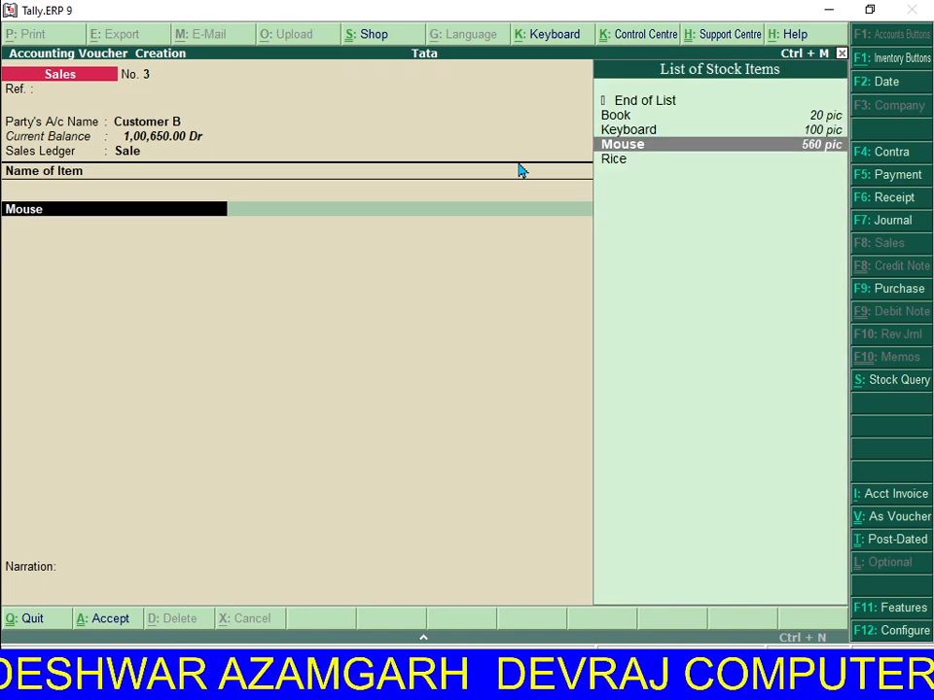
key(Return)
text(500)
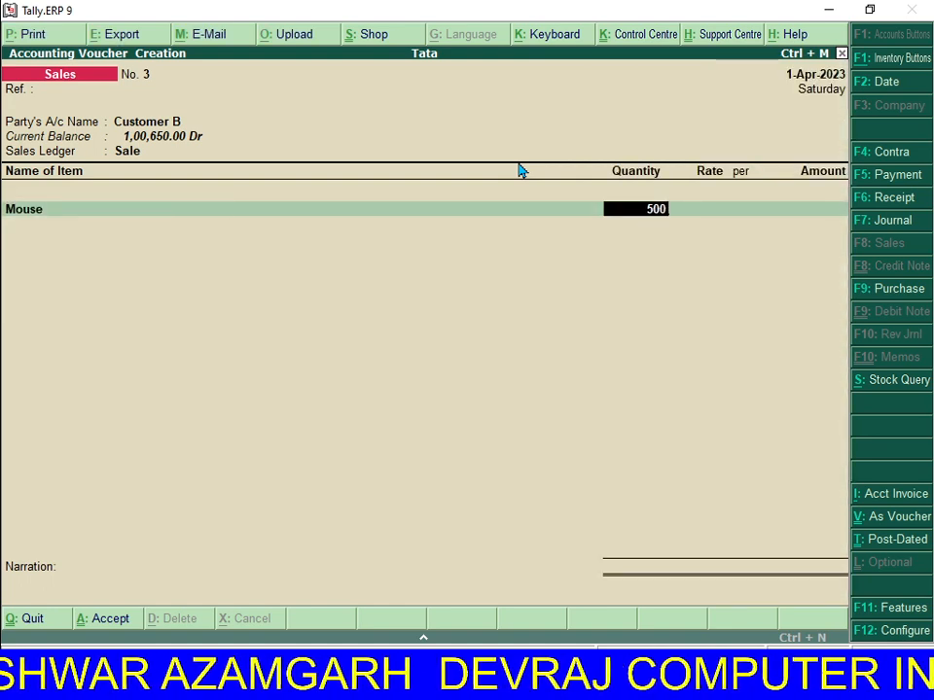
key(Return)
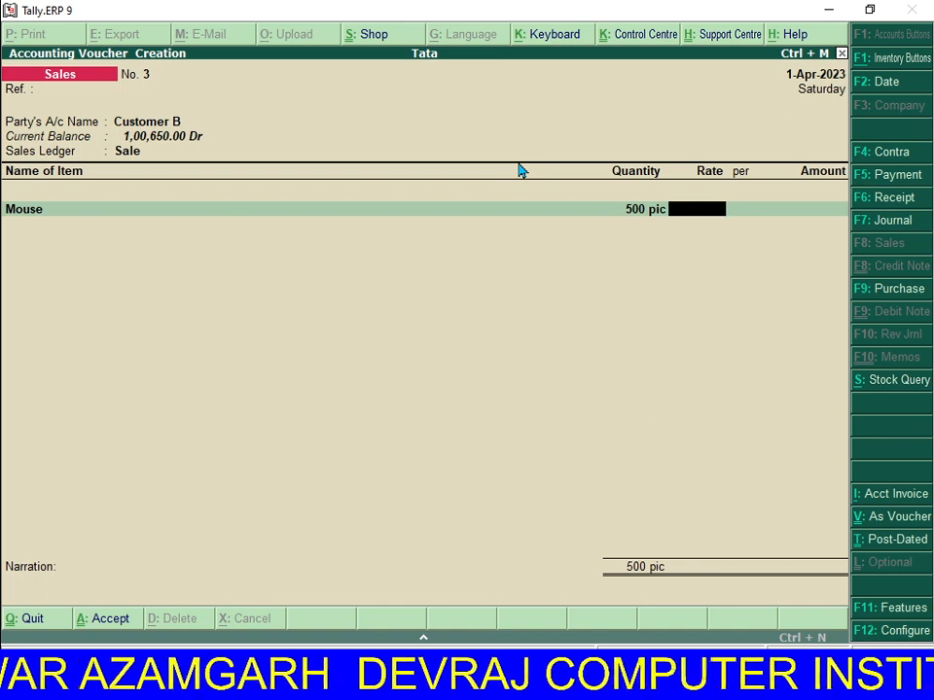
Set the selling rate of Mouse to 95 per pic and save the Sales voucher without a narration.
text(95)
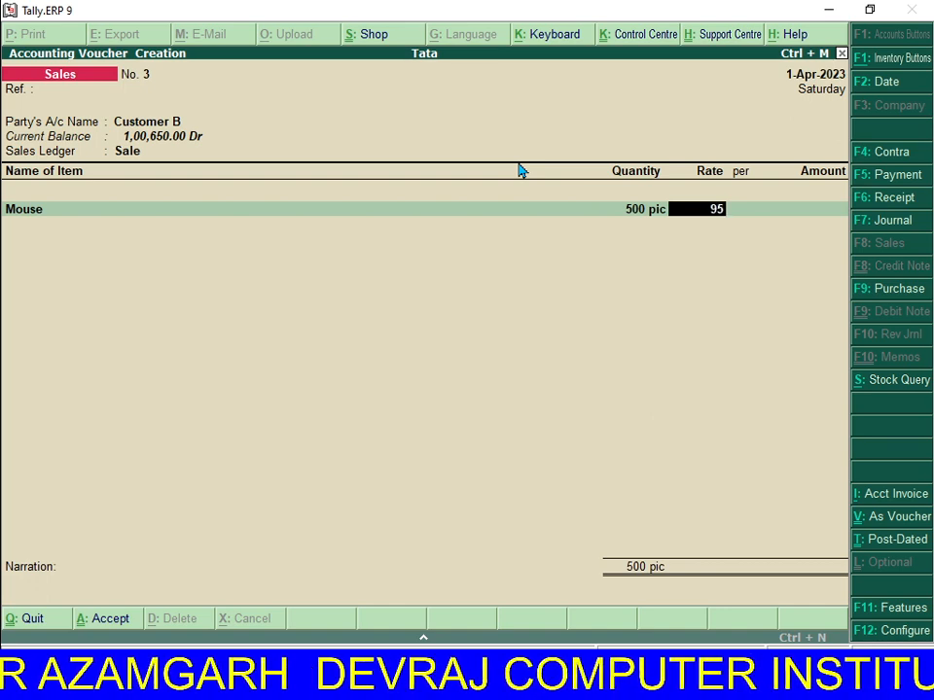
key(Return)
key(Return)
key(Return)
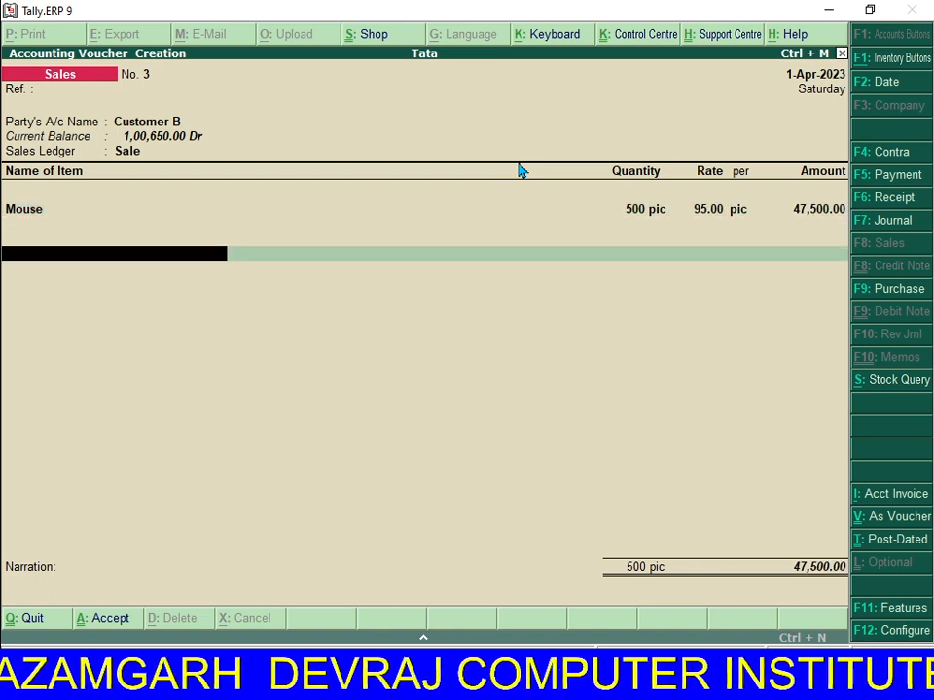
key(Return)
key(Return)
key(Return)
key(Return)
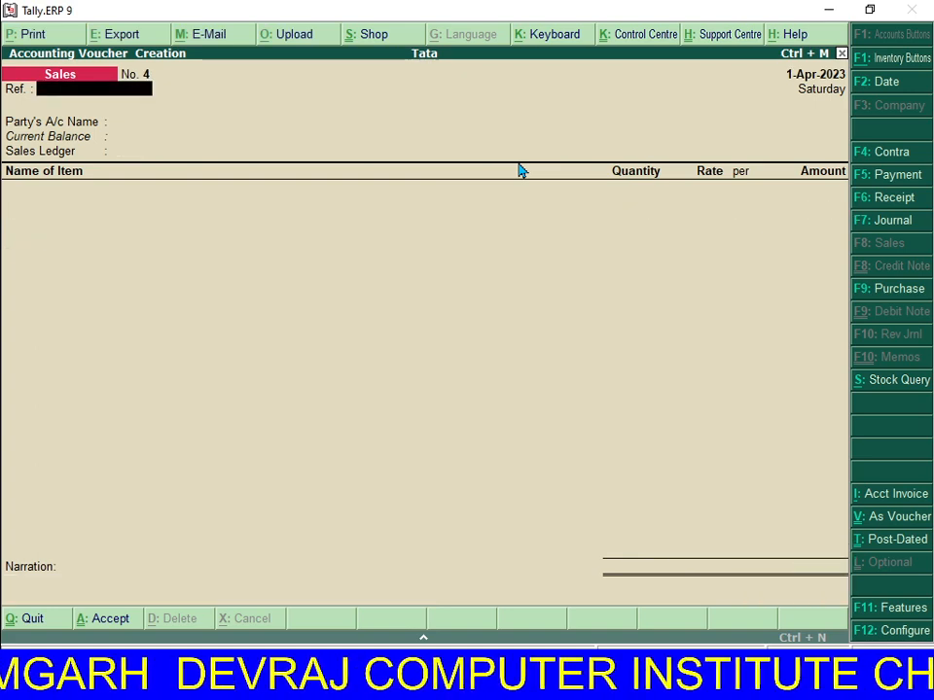
Switch to a new Purchase voucher and enter supplier invoice number 008 with the default date 1-Apr-2023.
key(F9)
key(Return)
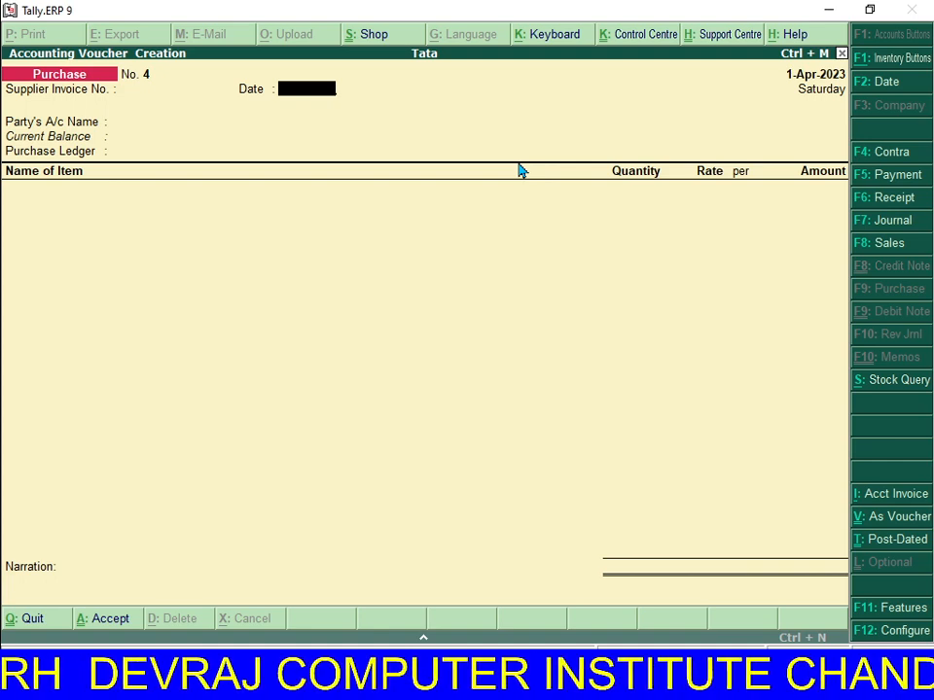
key(BackSpace)
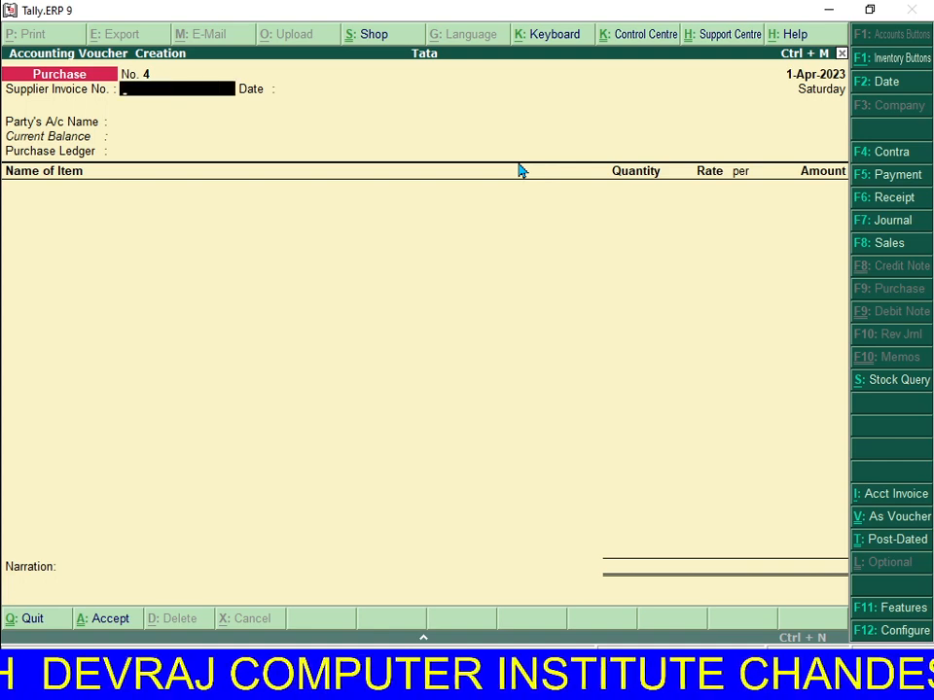
text(008)
key(Return)
key(Return)
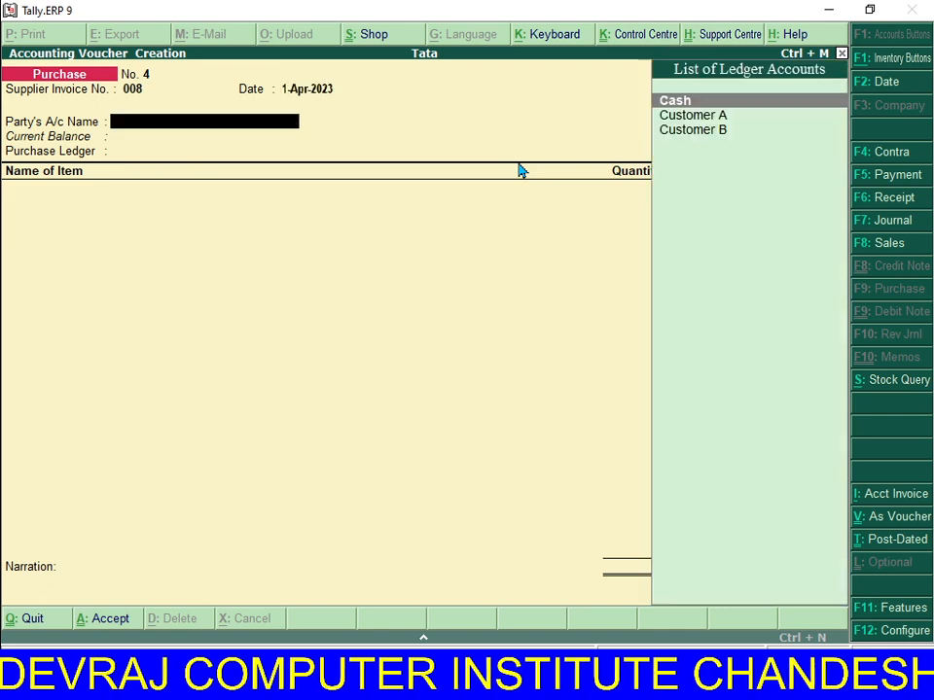
Set Customer A as the supplying party, keep the default supplier details, and choose Purchase as the purchase ledger.
key(Down)
key(Return)
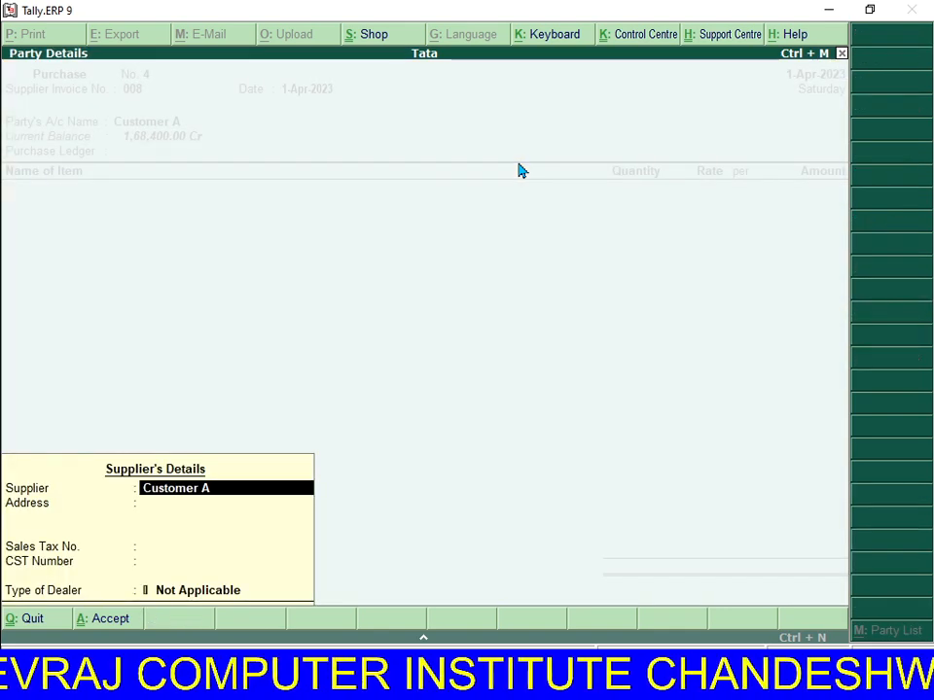
key(ctrl+a)
key(Return)
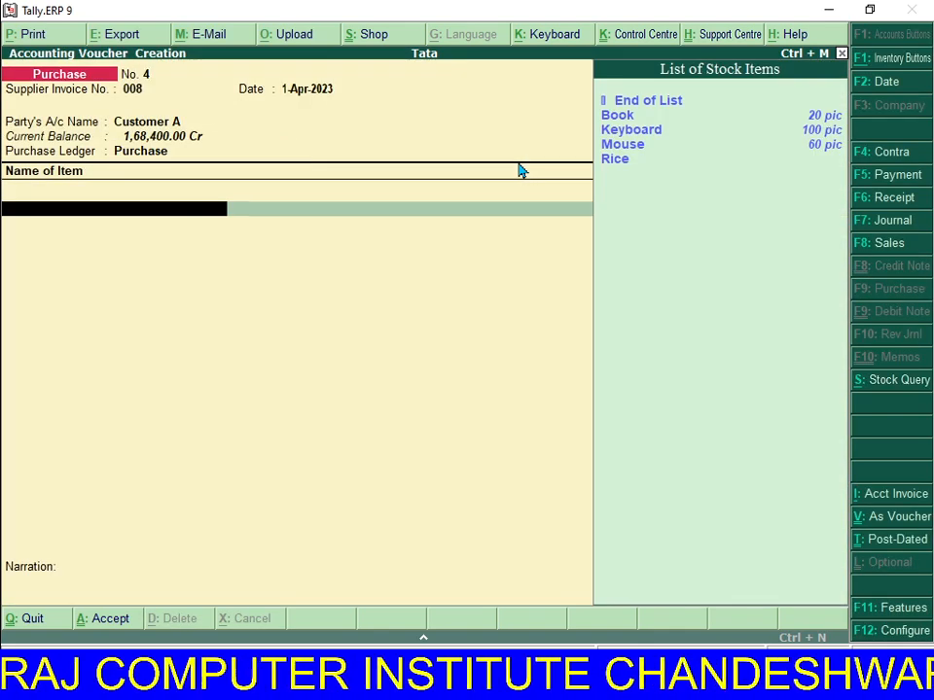
Add Rice as the purchased item with a quantity of 654 kg.
key(Down)
key(Down)
key(Down)
key(Down)
key(Return)
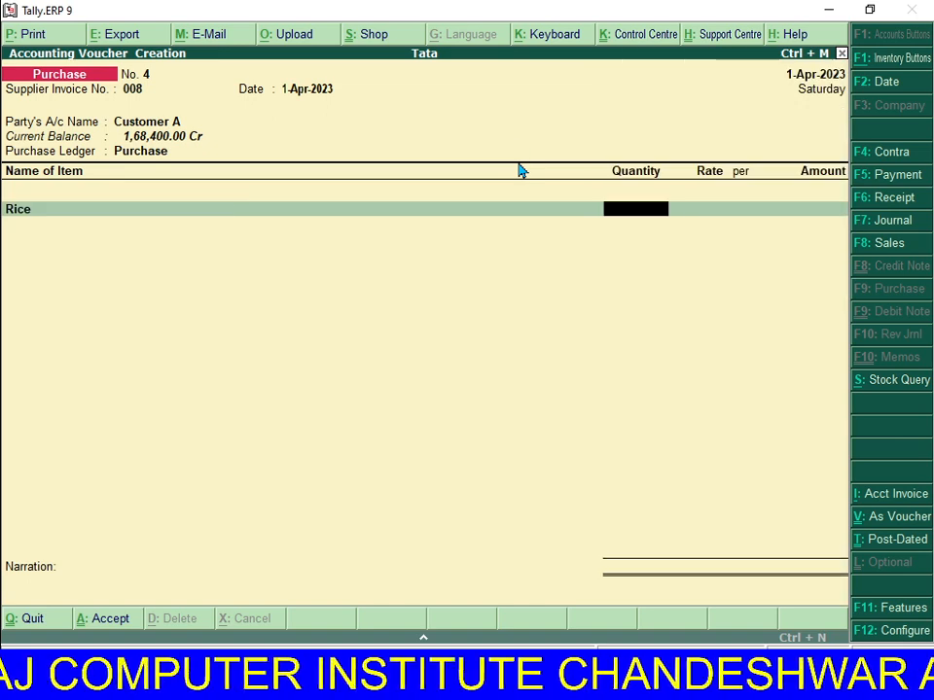
text(654)
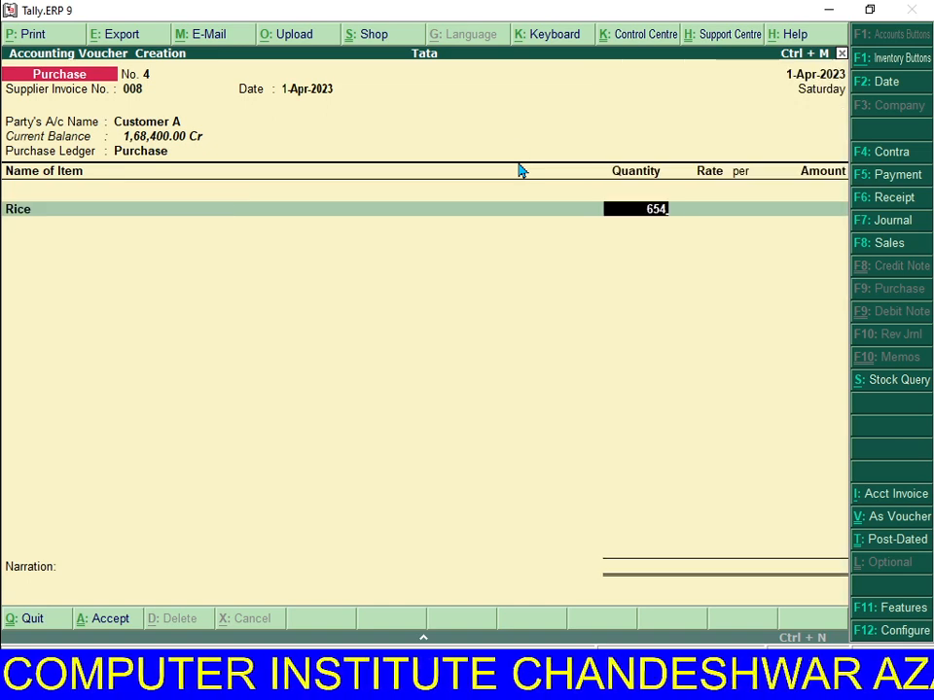
key(Return)
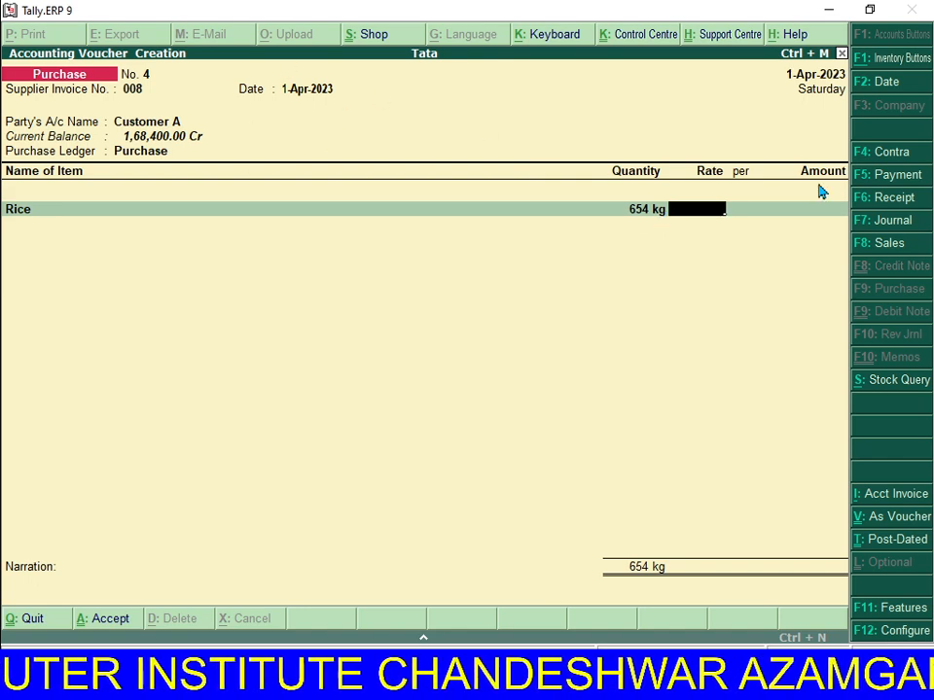
Set the purchase rate of Rice to 80 per kg and save the Purchase voucher without a narration.
text(80)
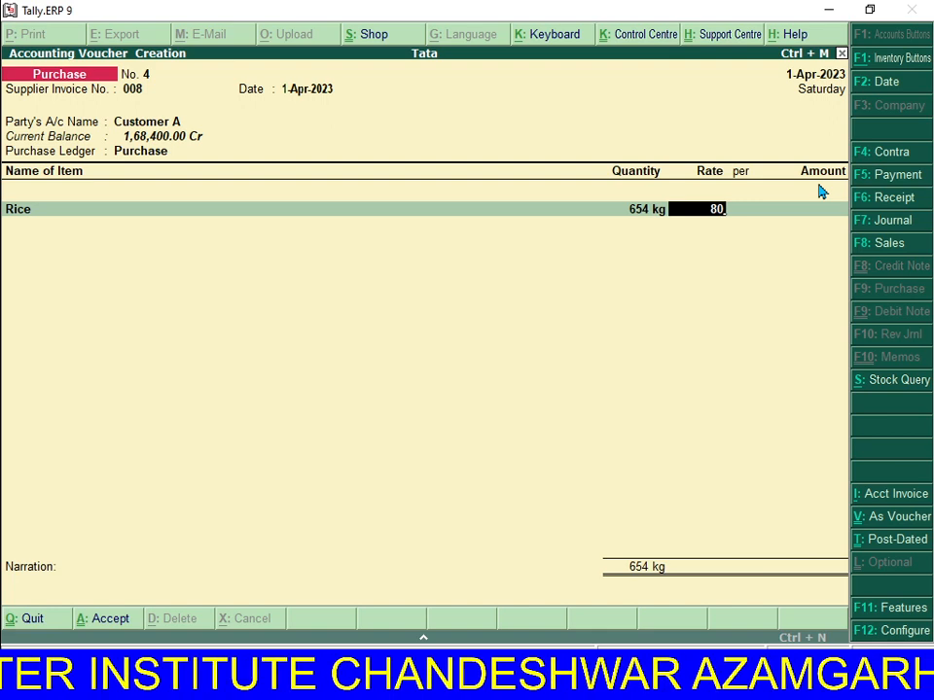
key(Return)
key(Return)
key(Return)
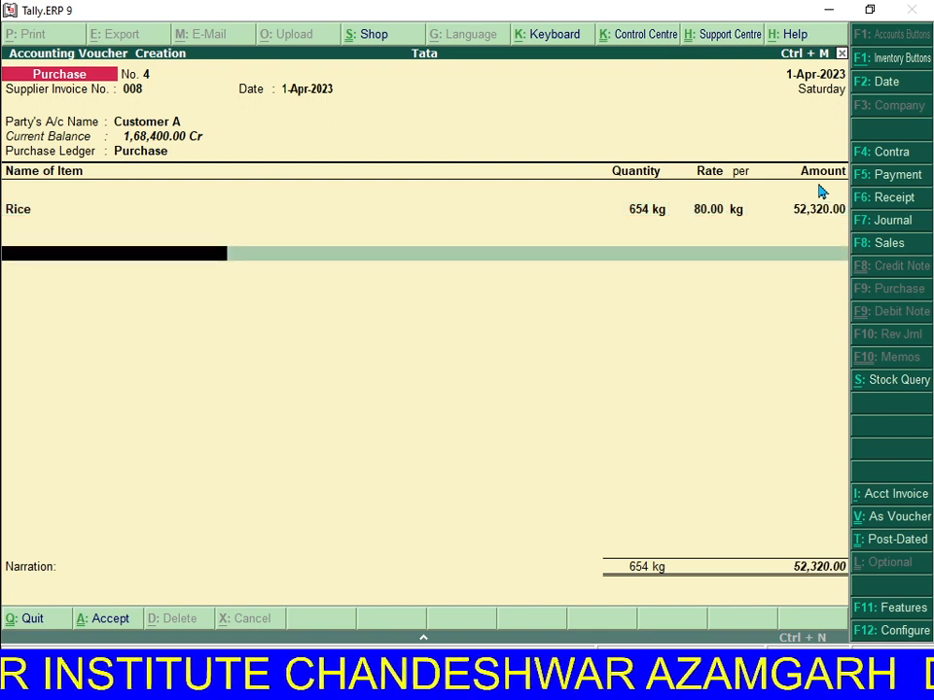
key(Return)
key(Return)
key(Return)
key(Return)
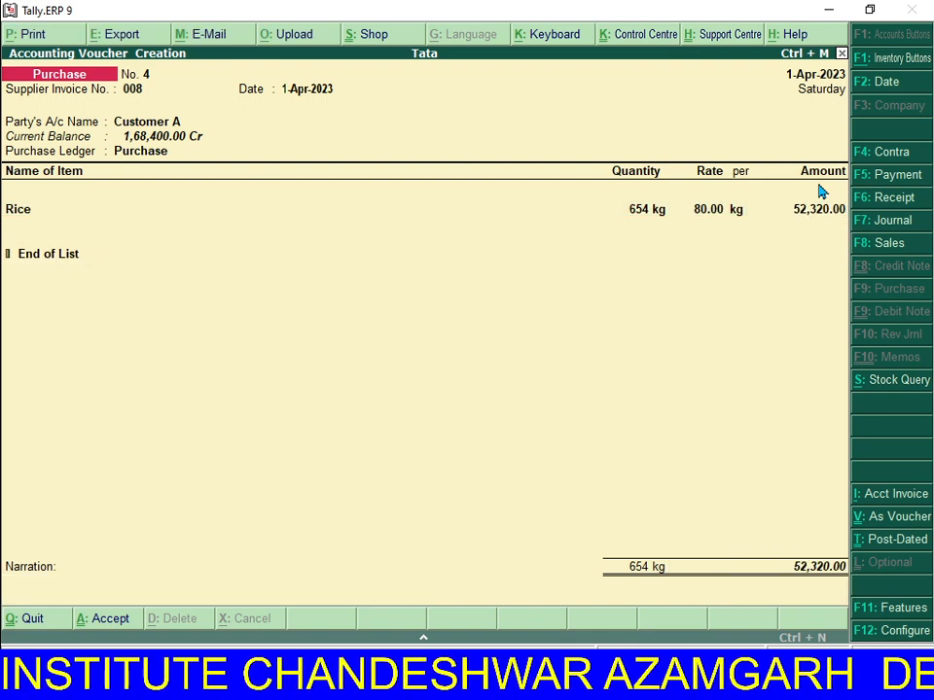
Switch to a new Sales voucher, leave its reference blank and go to the choice of party account.
key(F8)
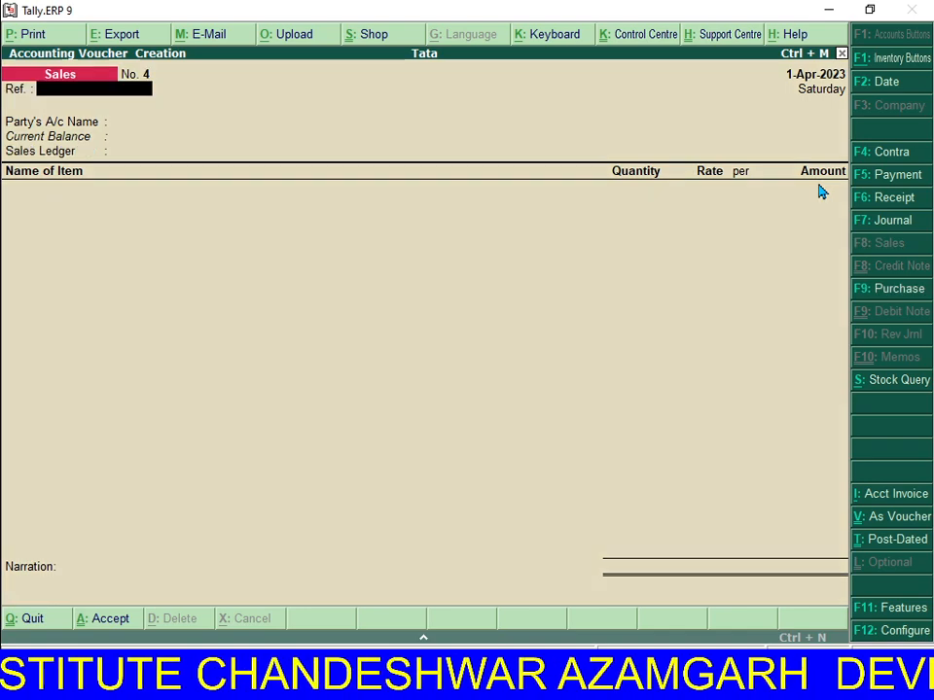
key(Return)
key(Down)
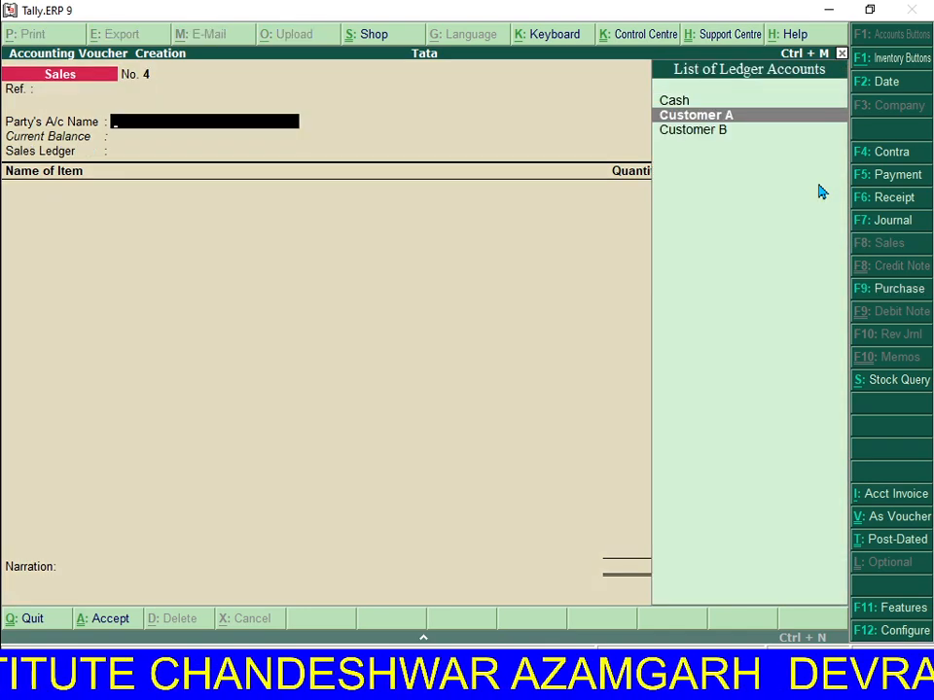
key(Return)
key(BackSpace)
key(BackSpace)
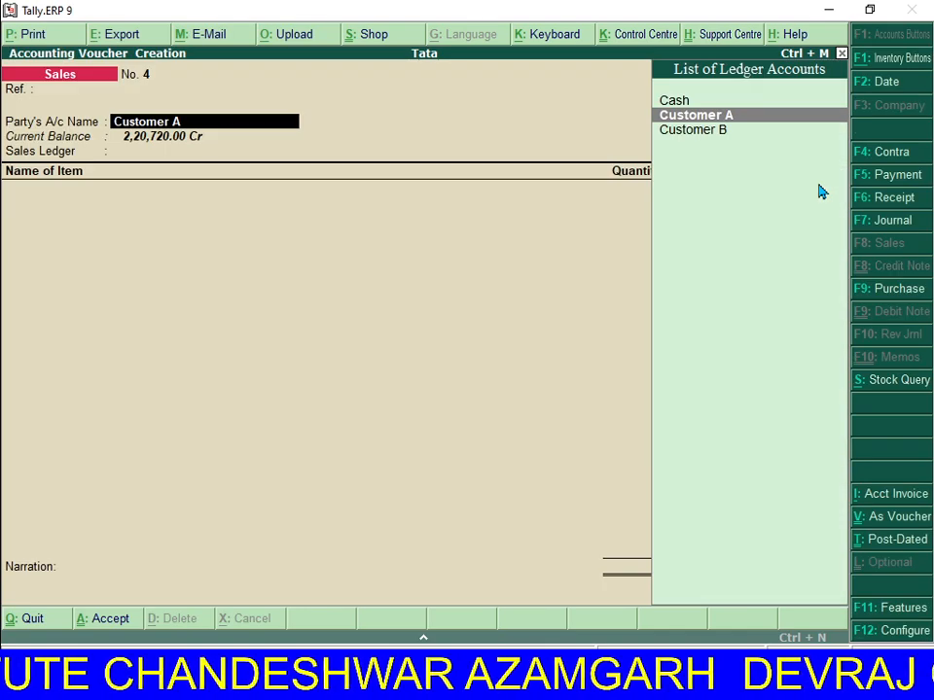
Set Customer B as the party account, accept the despatch and buyer details as they are, and choose Sale as the sales ledger.
key(Down)
key(Return)
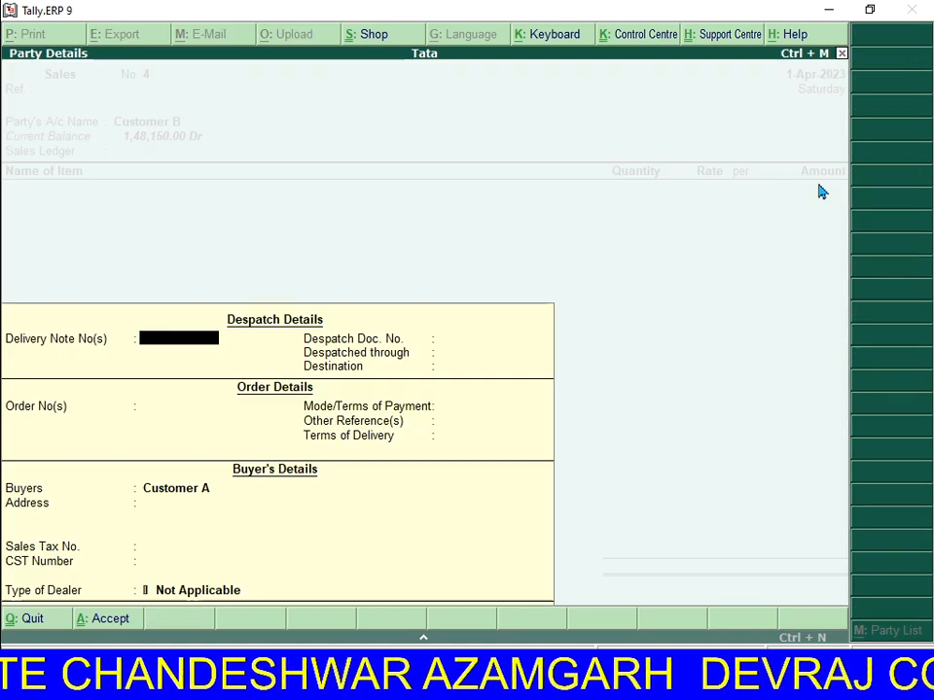
key(Return)
key(Return)
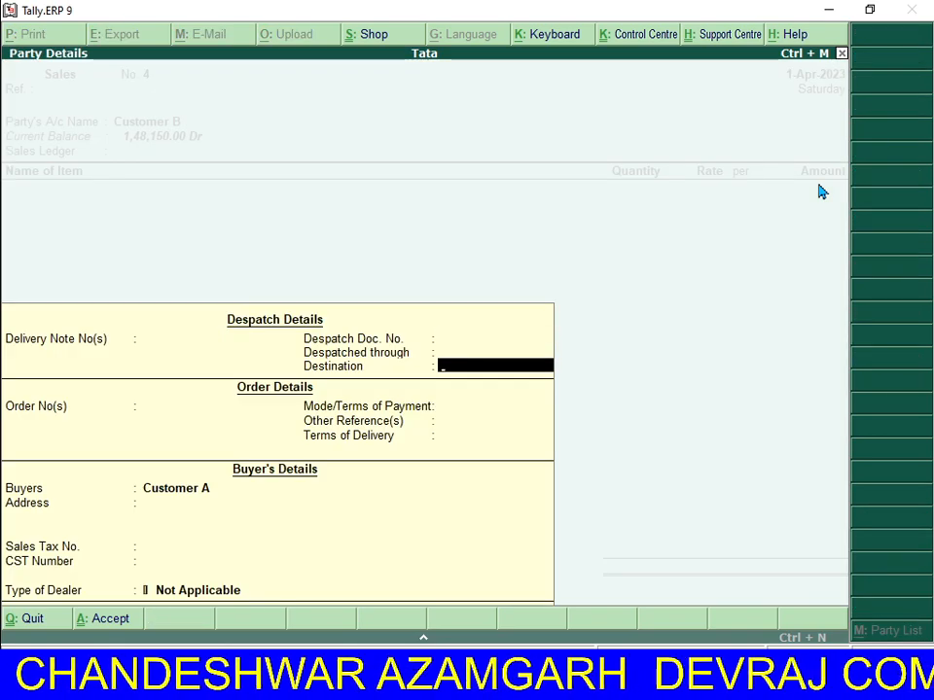
key(ctrl+a)
key(Return)
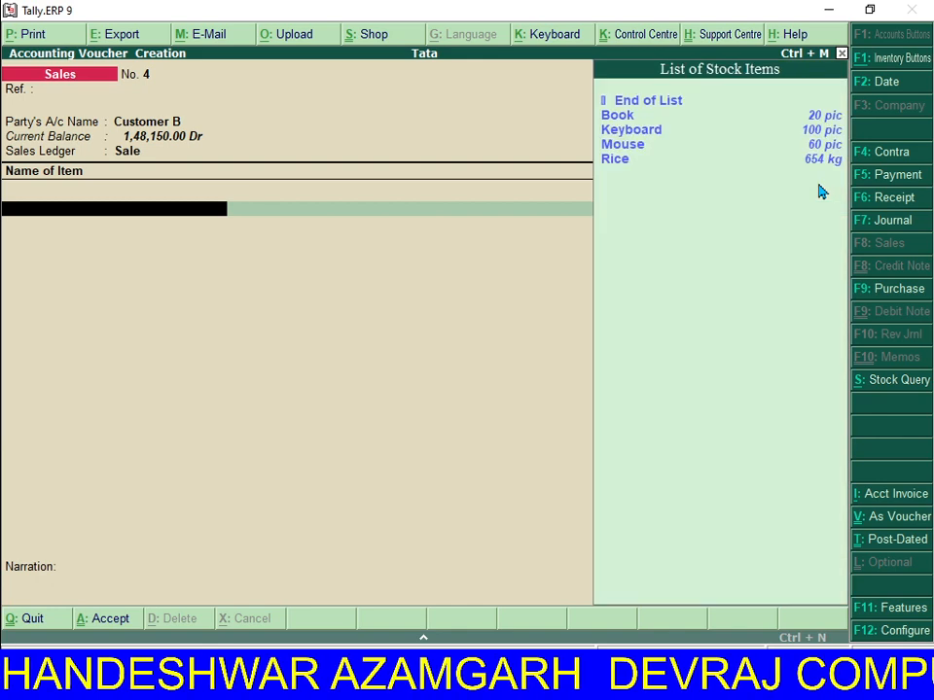
Add Rice as the sold item with a quantity of 650 kg.
key(Down)
key(Down)
key(Down)
key(Down)
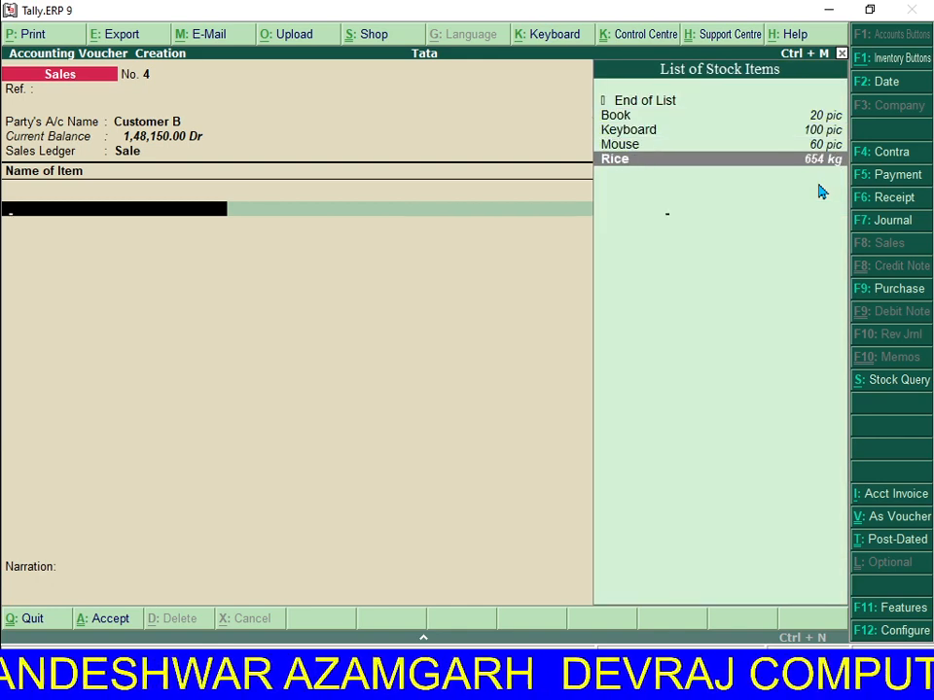
key(Return)
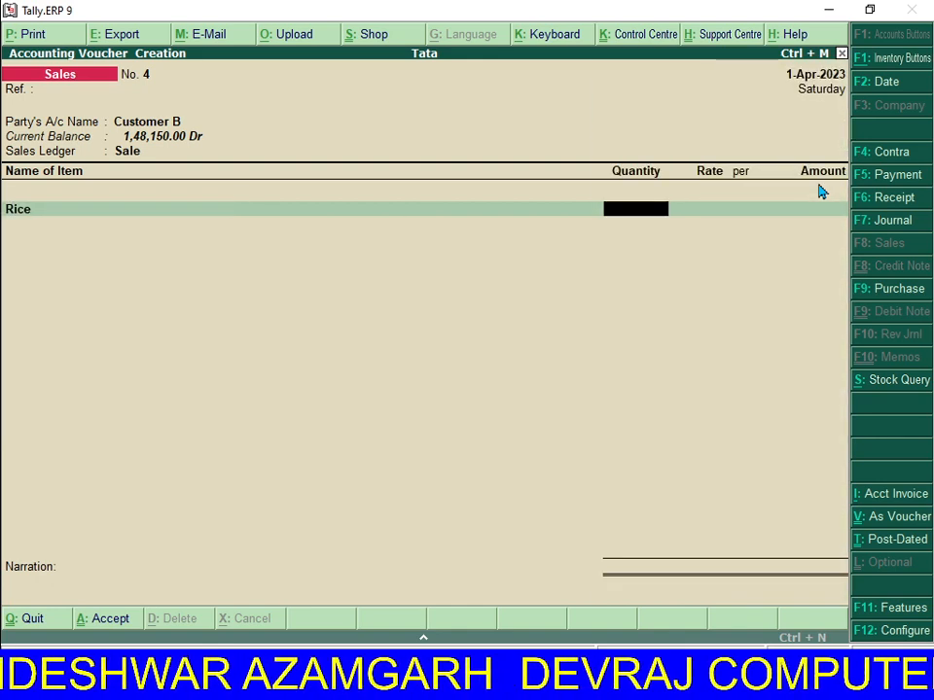
text(650)
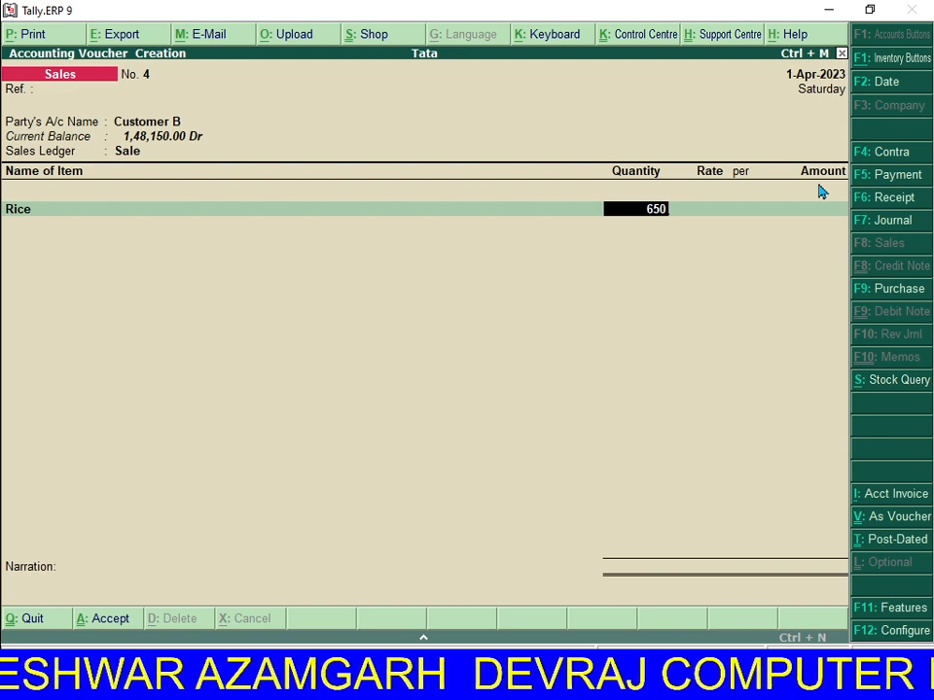
key(Return)
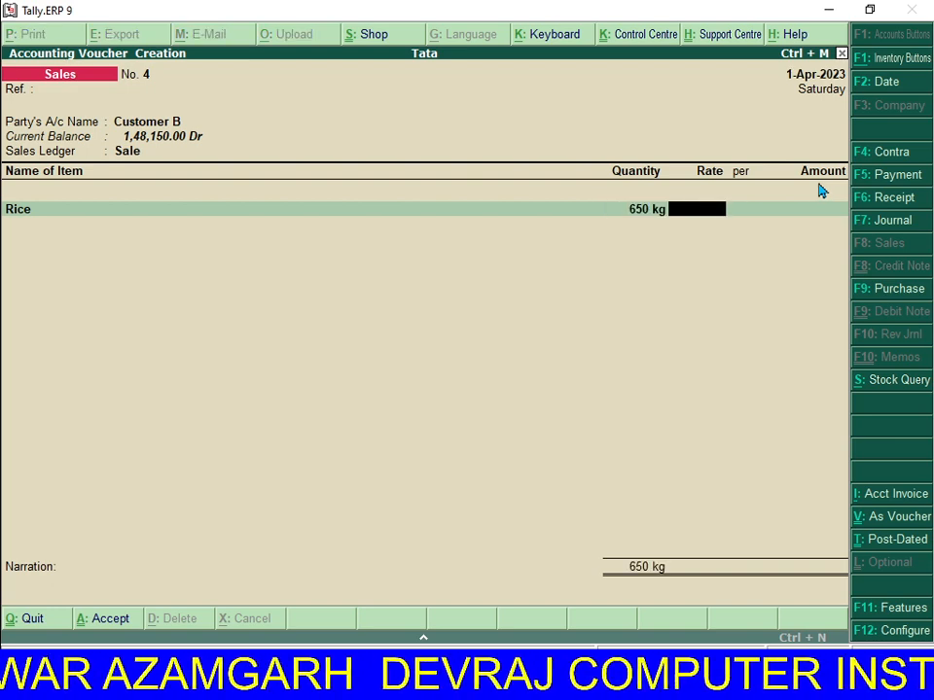
Set the sales rate of Rice to 85 per kg and save the Sales voucher without a narration.
text(85)
key(Return)
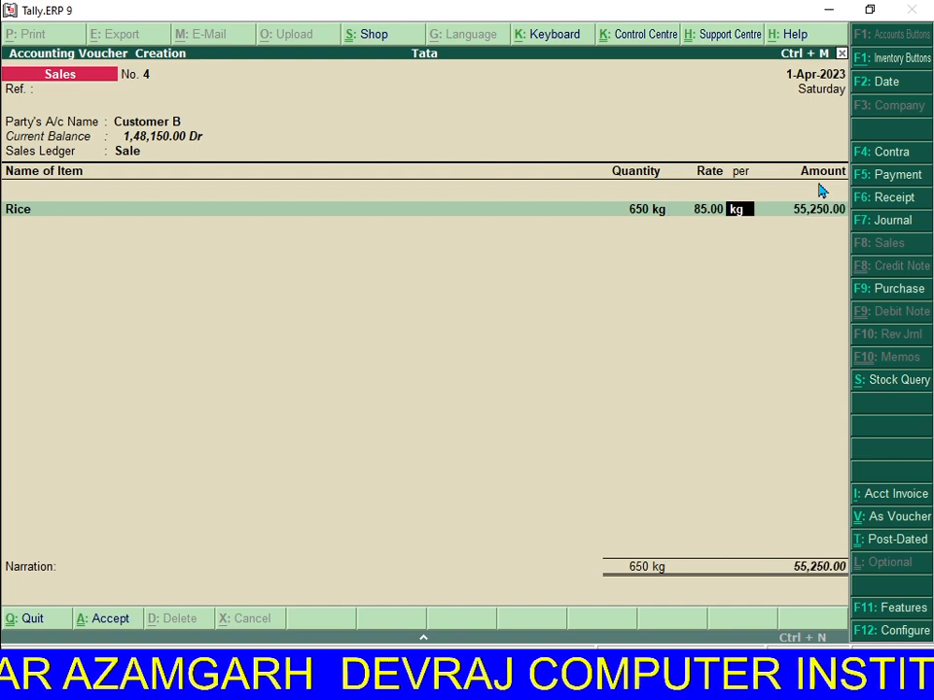
key(Return)
key(Return)
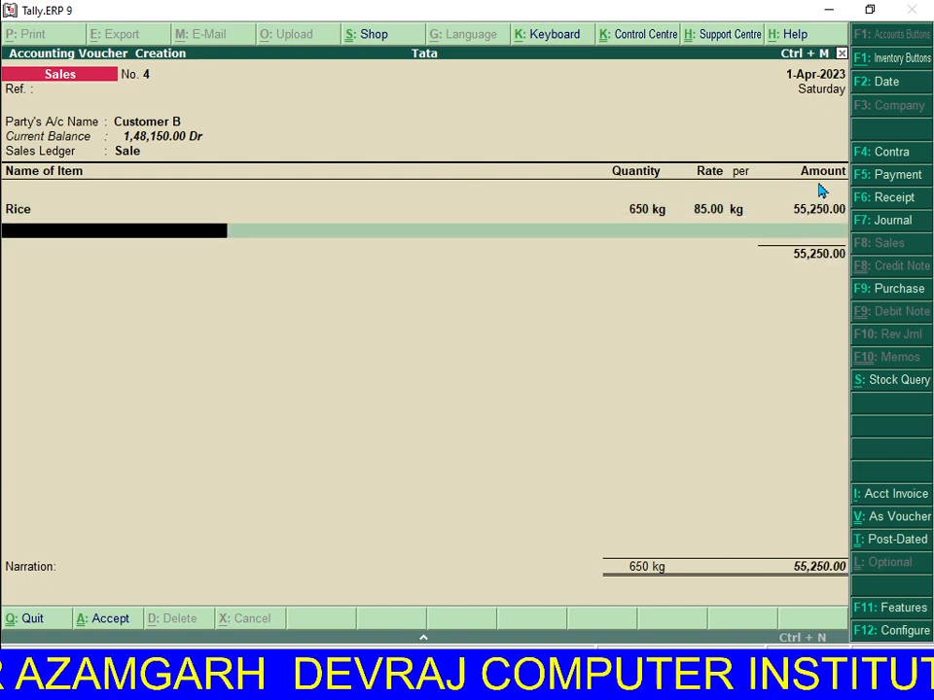
key(Return)
key(Return)
key(Return)
key(Return)
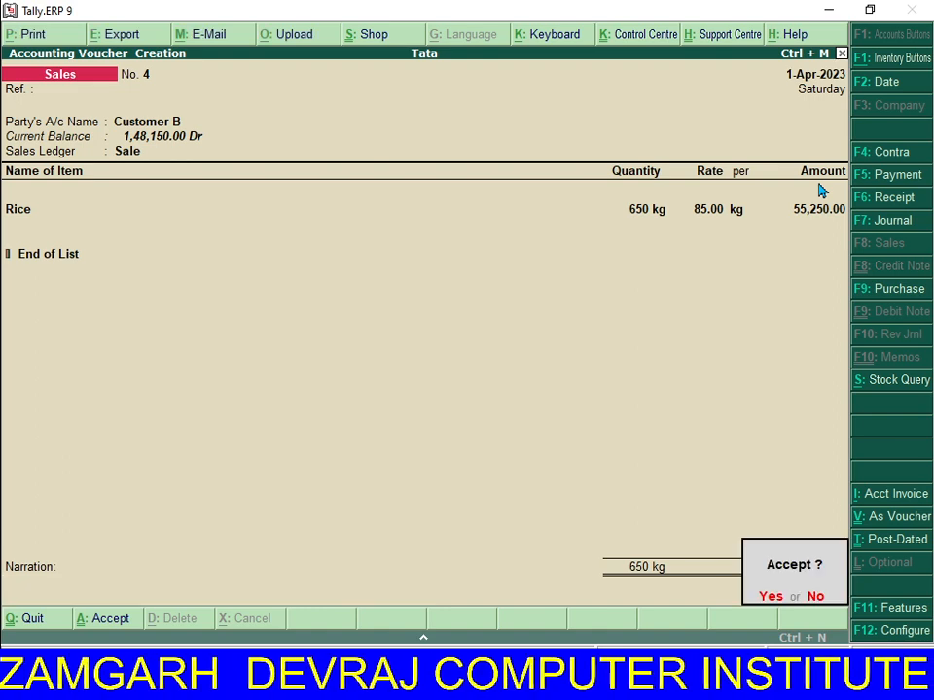
key(Return)
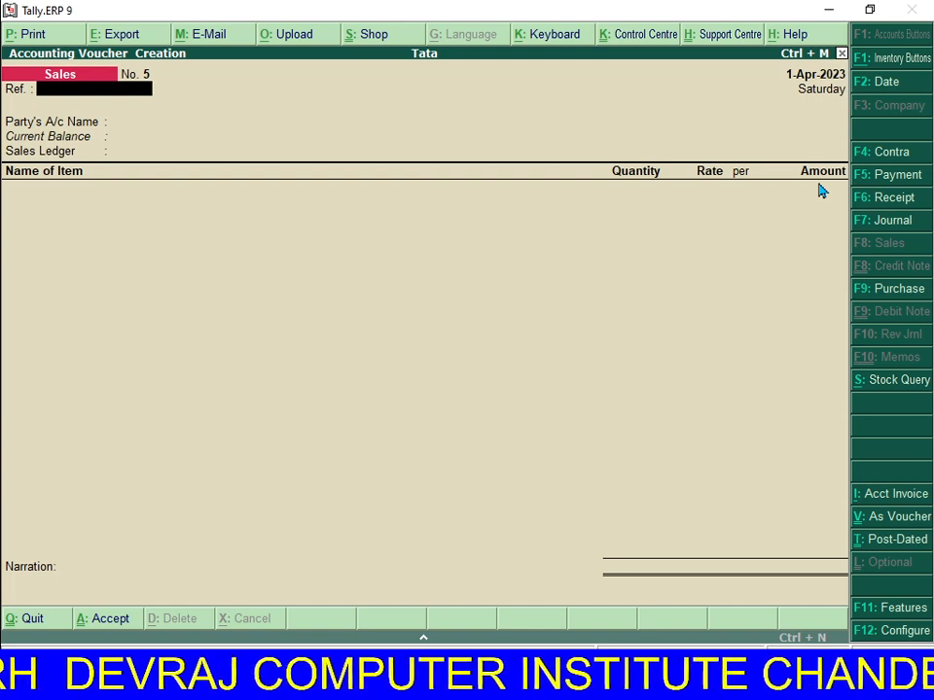
Quit voucher entry back to the Gateway of Tally and open the Profit & Loss A/c report.
key(Escape)
key(Return)
key(Escape)
key(Escape)
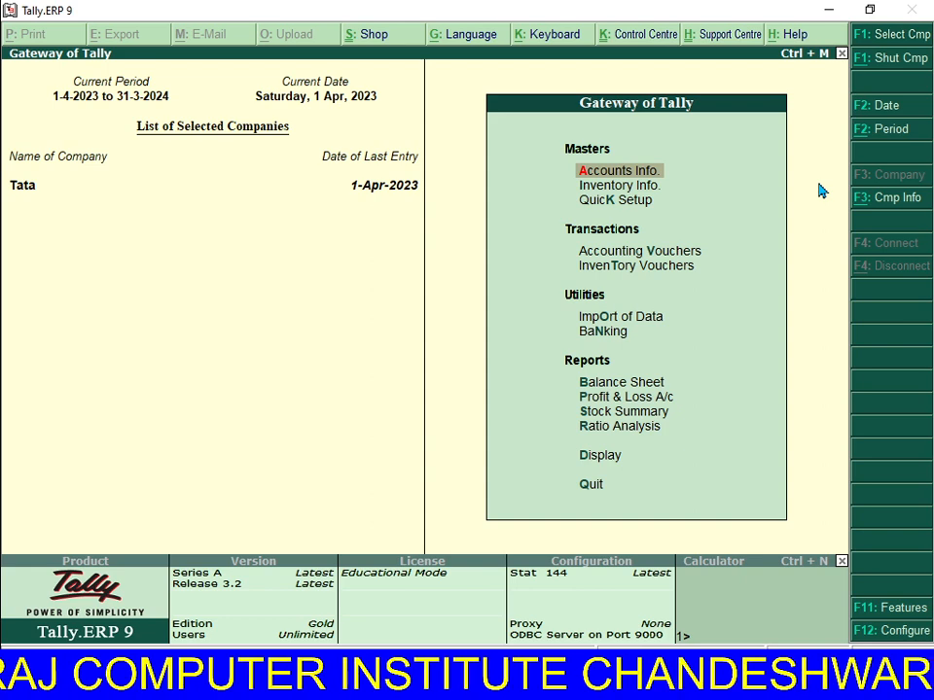
click(612, 401)
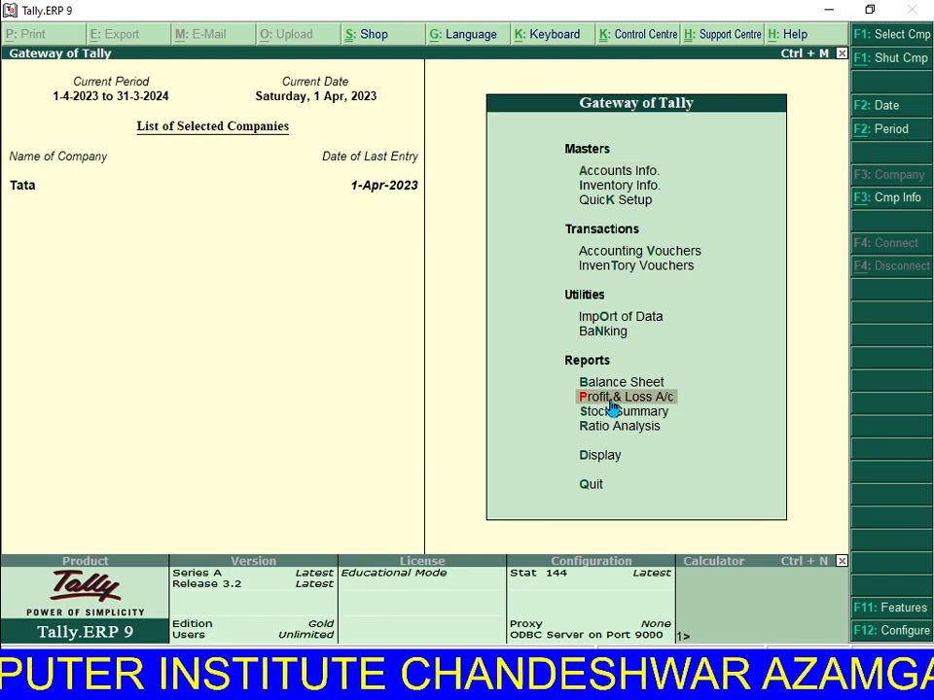
click(610, 402)
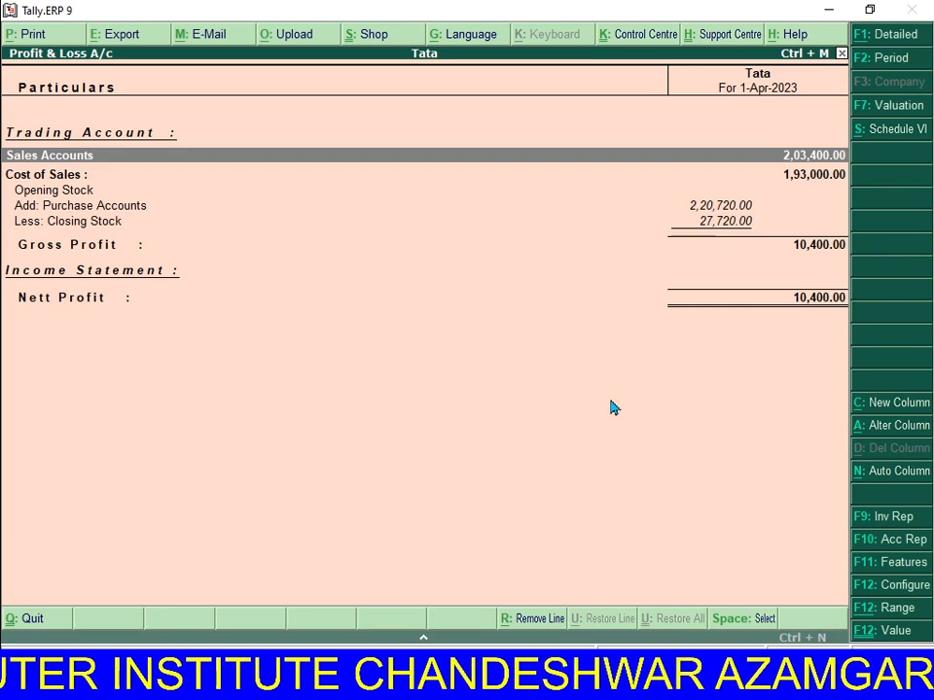